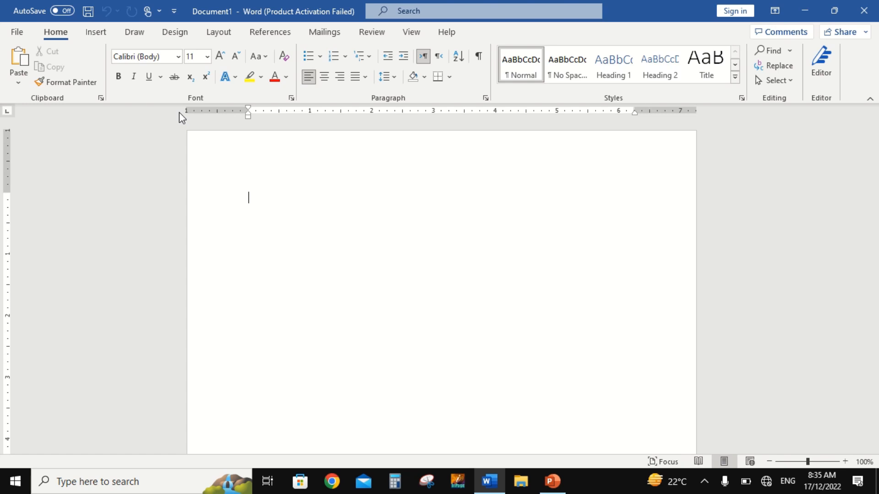
Write "Ctrl + O" on the first line of the blank document
type("Ctrl +")
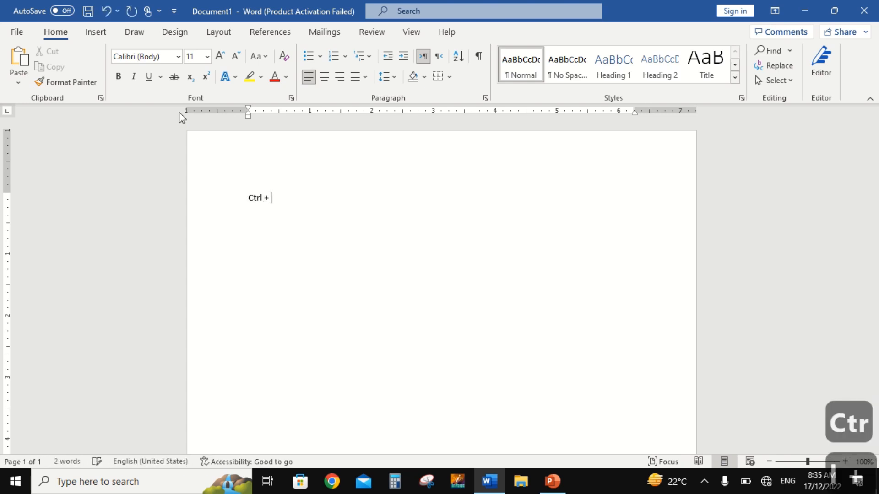
type(" P")
key("BackSpace")
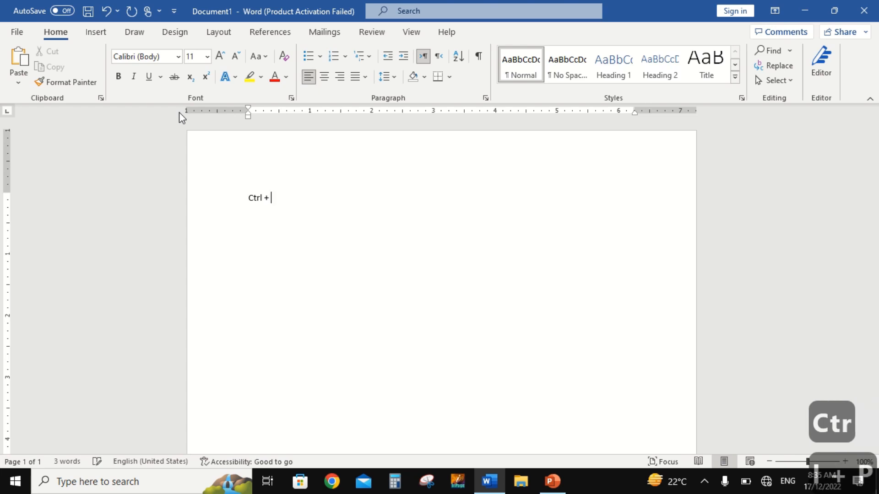
type("O")
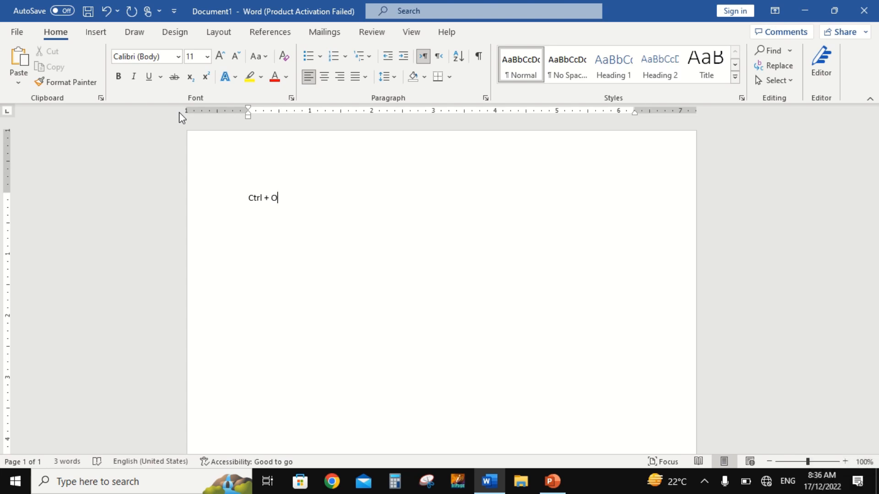
Enlarge all the text in the document to font size 41
key("ctrl+a")
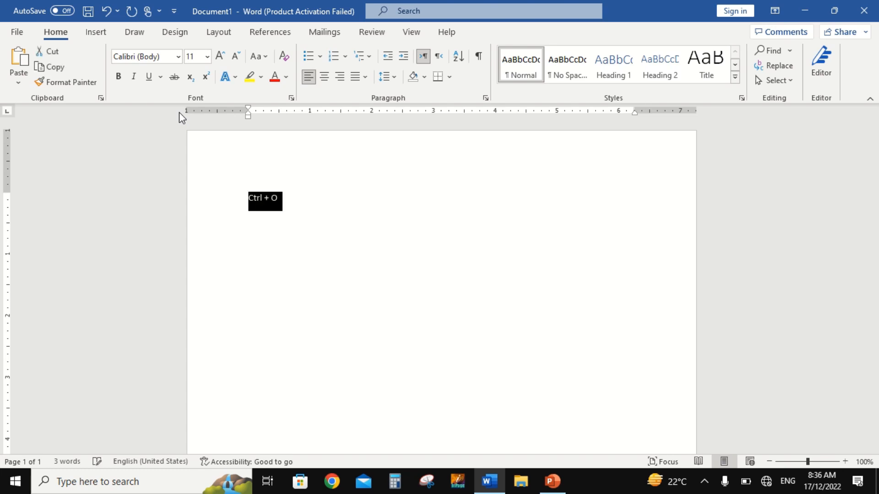
key("ctrl+bracketright")
key("ctrl+bracketright")
key("ctrl+bracketright")
key("ctrl+bracketright")
key("ctrl+bracketright")
key("ctrl+bracketright")
key("ctrl+bracketright")
key("ctrl+bracketright")
key("ctrl+bracketright")
key("ctrl+bracketright")
key("ctrl+bracketright")
key("ctrl+bracketright")
key("ctrl+bracketright")
key("ctrl+bracketright")
key("ctrl+bracketright")
key("ctrl+bracketright")
key("ctrl+bracketright")
key("ctrl+bracketright")
key("ctrl+bracketright")
key("ctrl+bracketright")
key("ctrl+bracketright")
key("ctrl+bracketright")
key("ctrl+bracketright")
key("ctrl+bracketright")
key("ctrl+bracketright")
key("ctrl+bracketright")
key("ctrl+bracketright")
key("ctrl+bracketright")
key("ctrl+bracketright")
key("ctrl+bracketright")
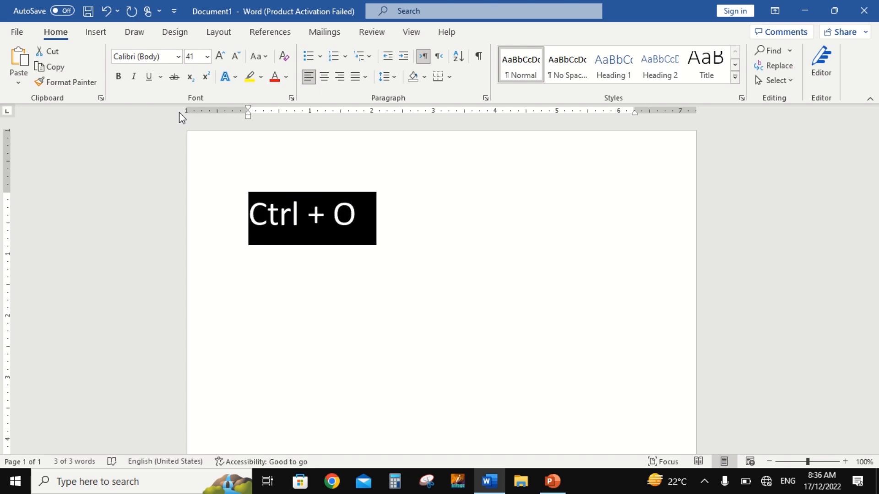
key("Right")
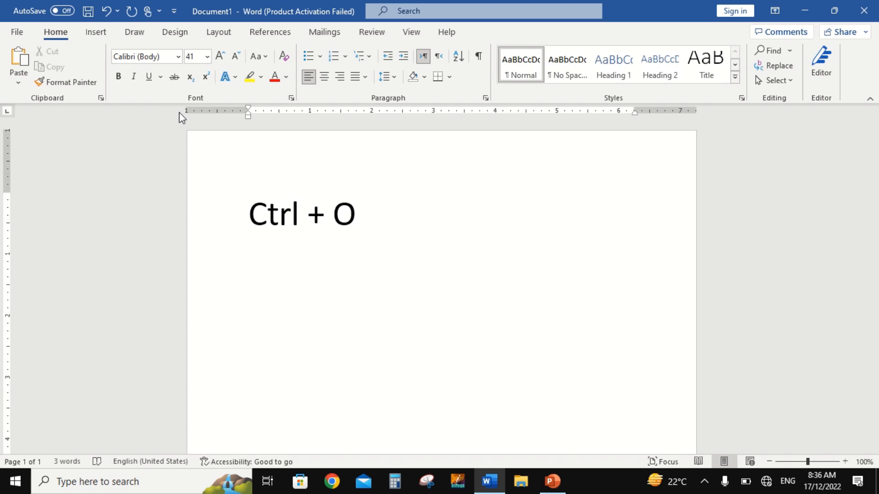
Open the Word Practical document from the Desktop folder
key("ctrl+o")
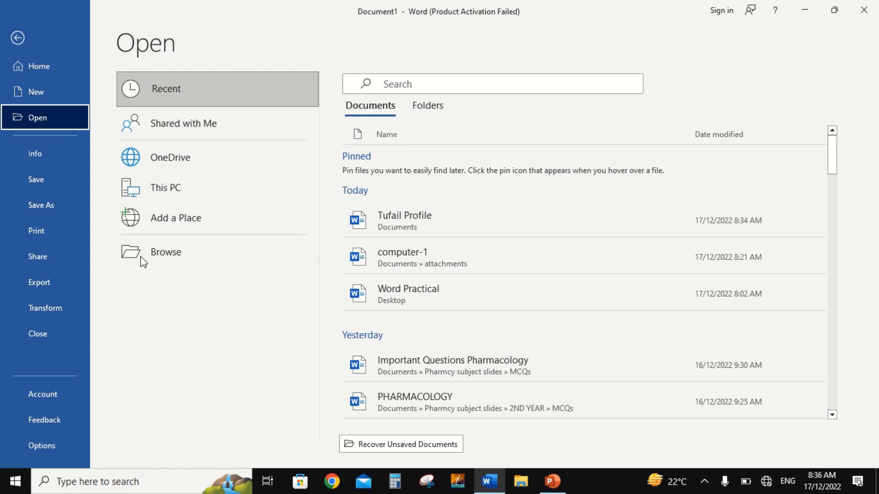
left_click(156, 255)
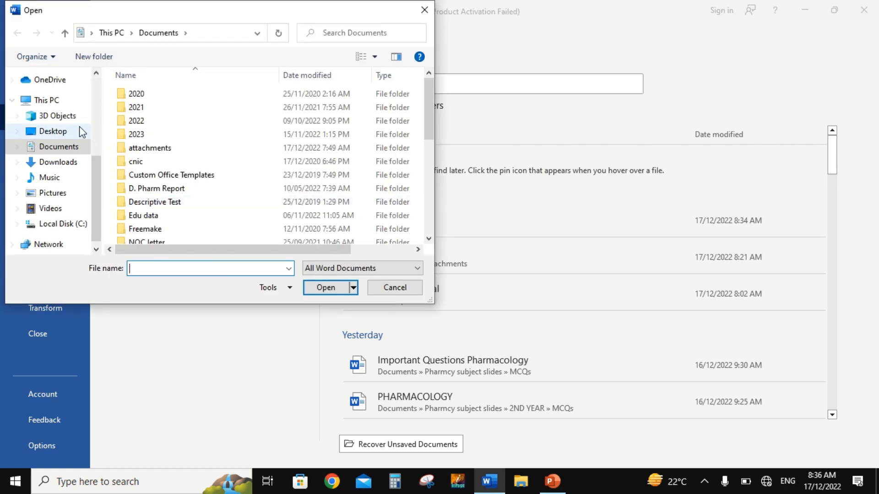
left_click(64, 131)
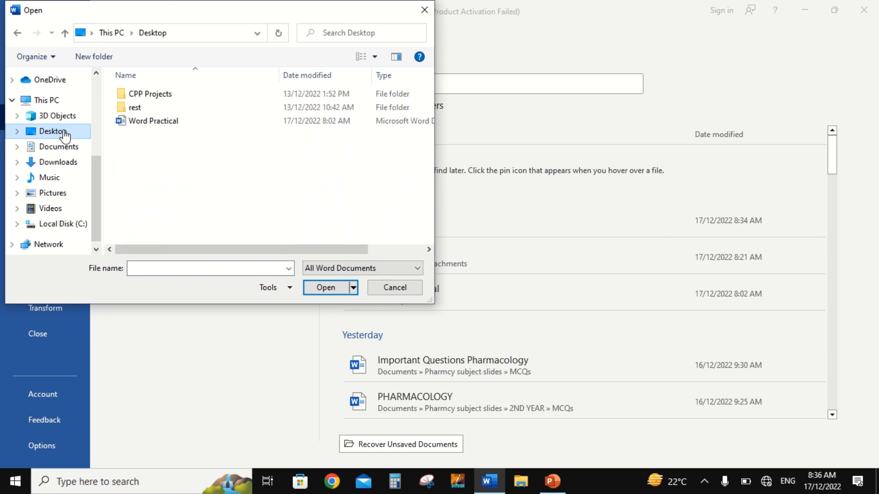
left_click(174, 124)
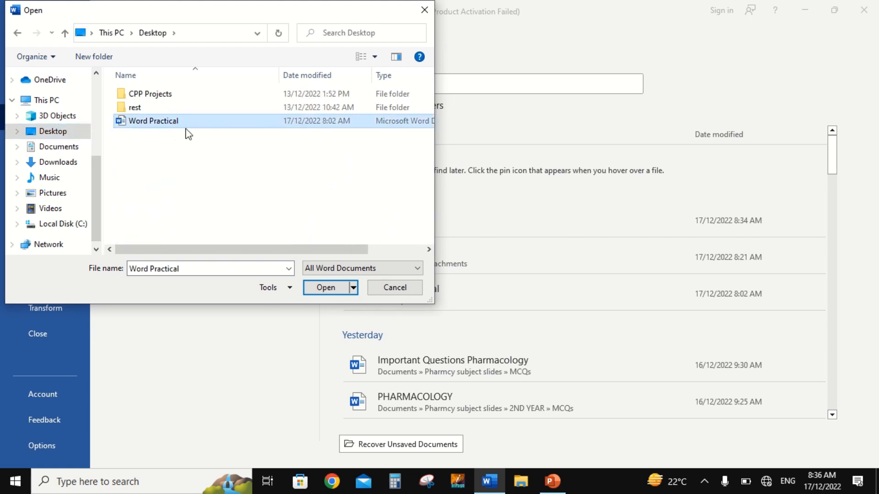
left_click(327, 289)
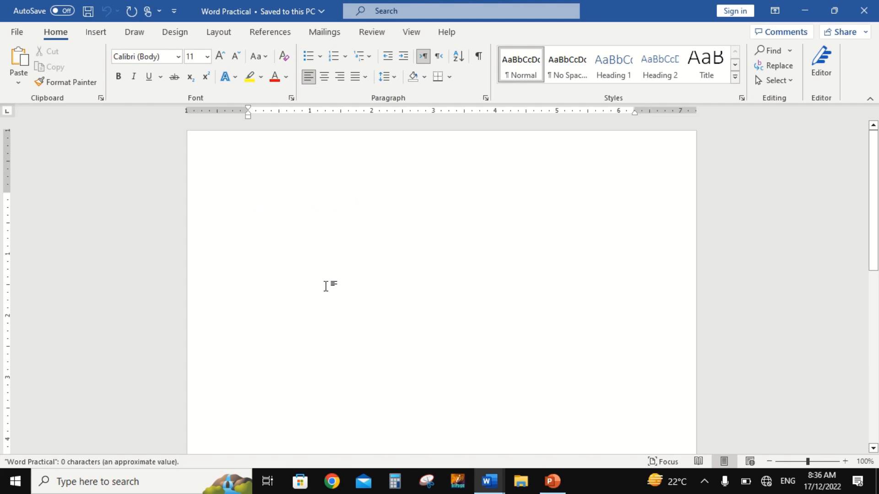
Close Document1 without saving its changes, keeping Word Practical open
mouse_move(503, 492)
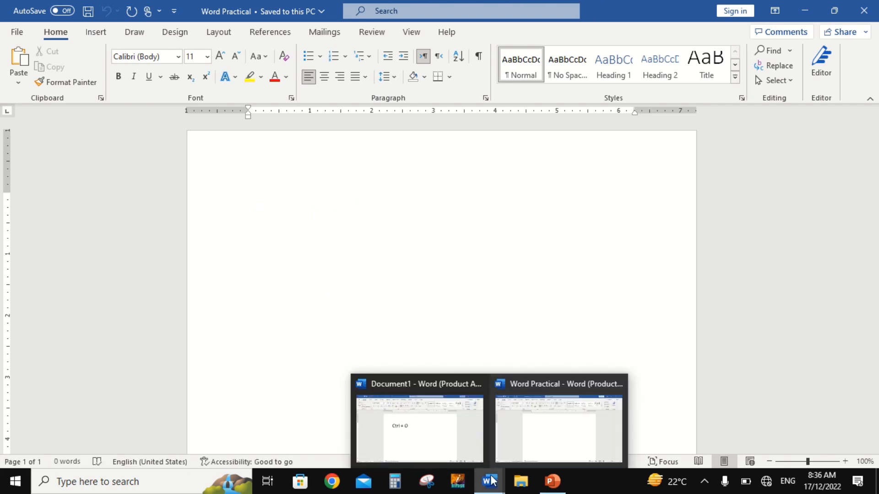
mouse_move(467, 411)
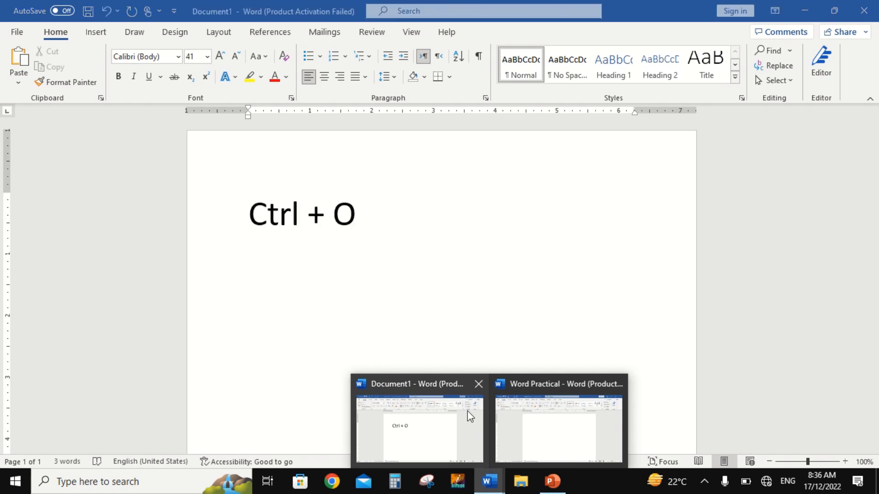
left_click(478, 384)
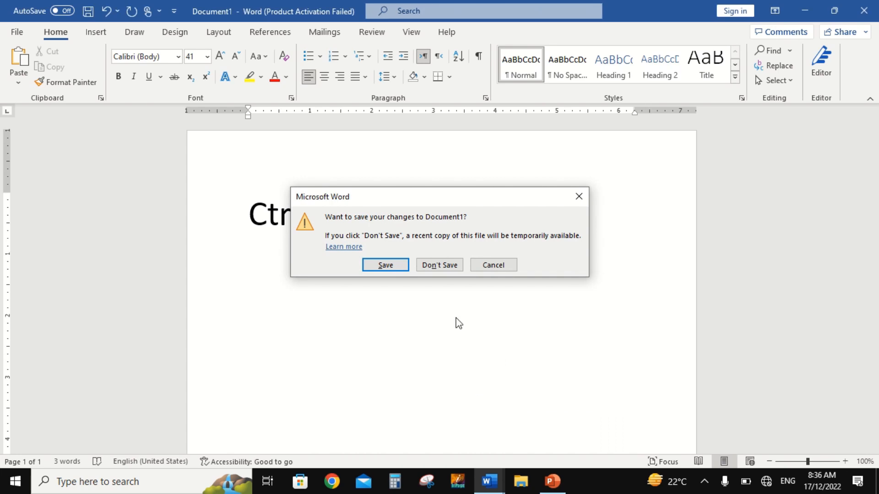
left_click(439, 265)
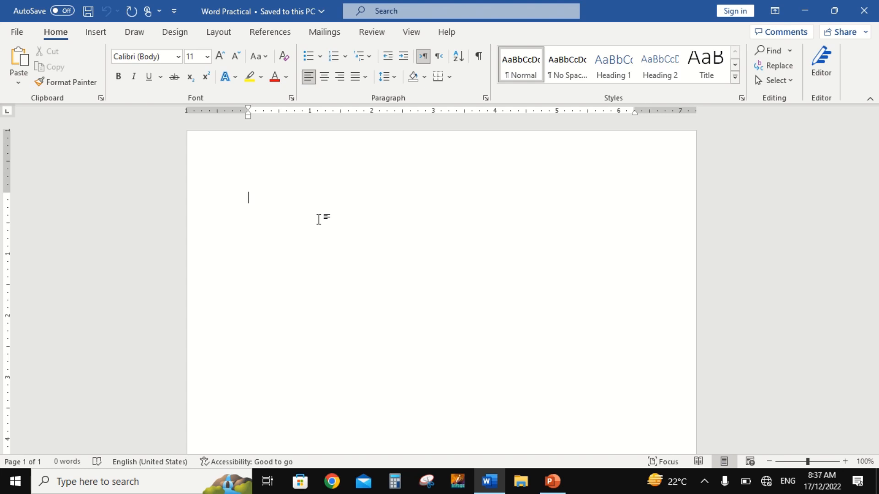
Write "This is computer Practical for the student of Pharmacy Technician" at the start of the empty document
type("Th")
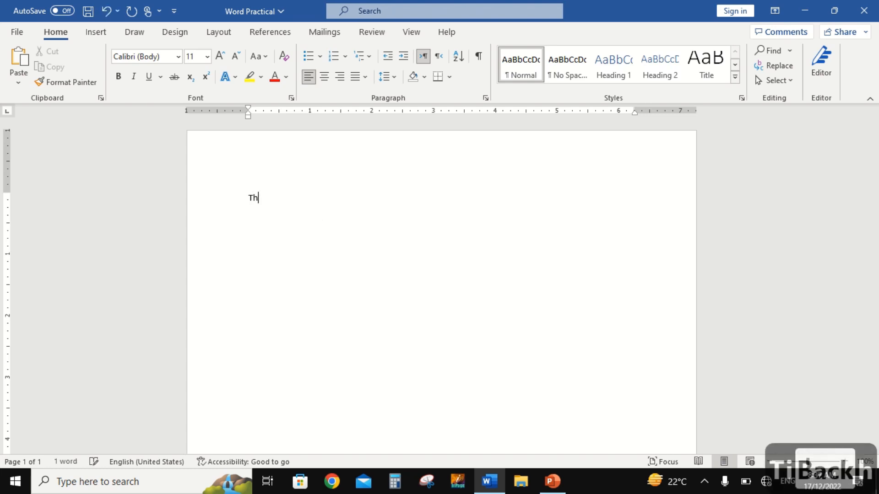
type("is is computer Prac")
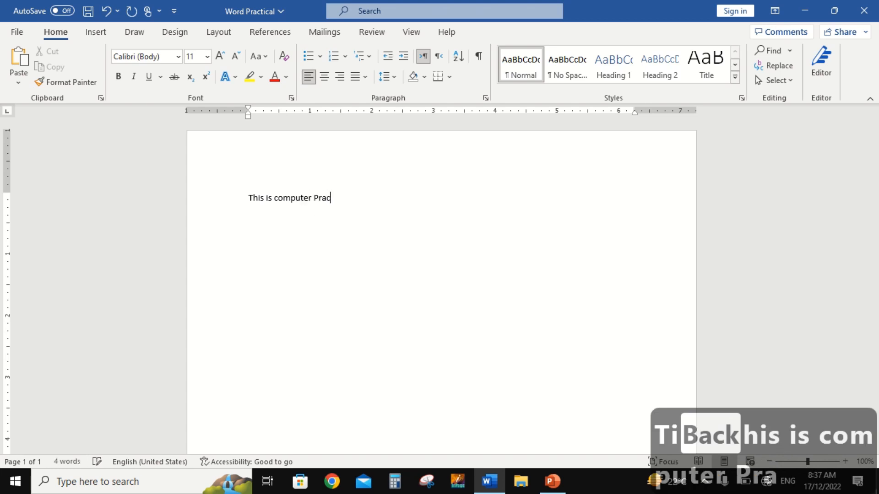
type("tical for the stuc")
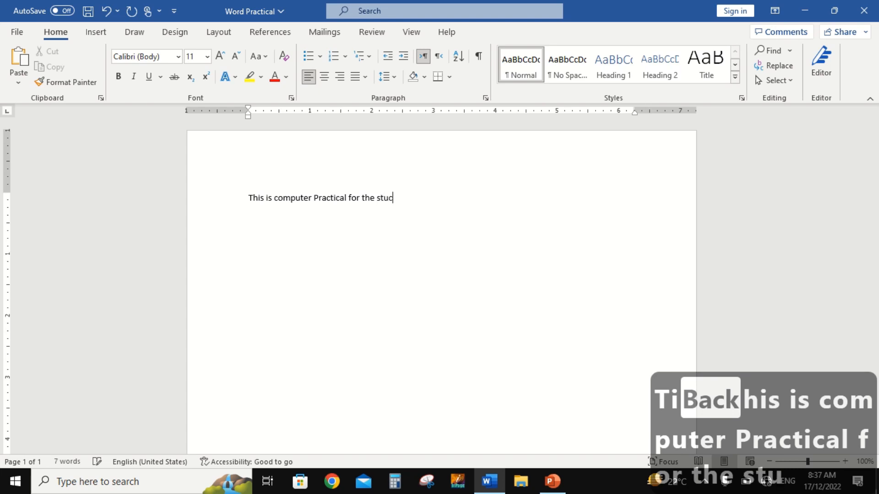
type("dng")
key("BackSpace")
key("BackSpace")
key("BackSpace")
key("BackSpace")
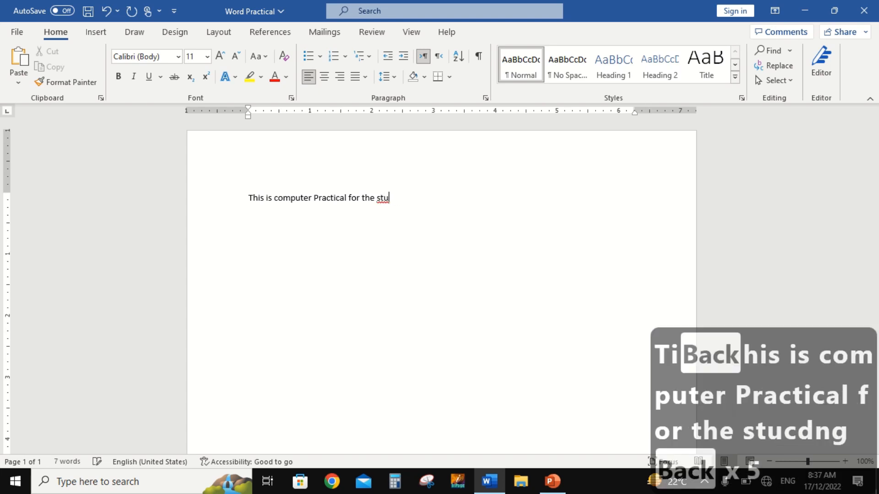
type("dent of ")
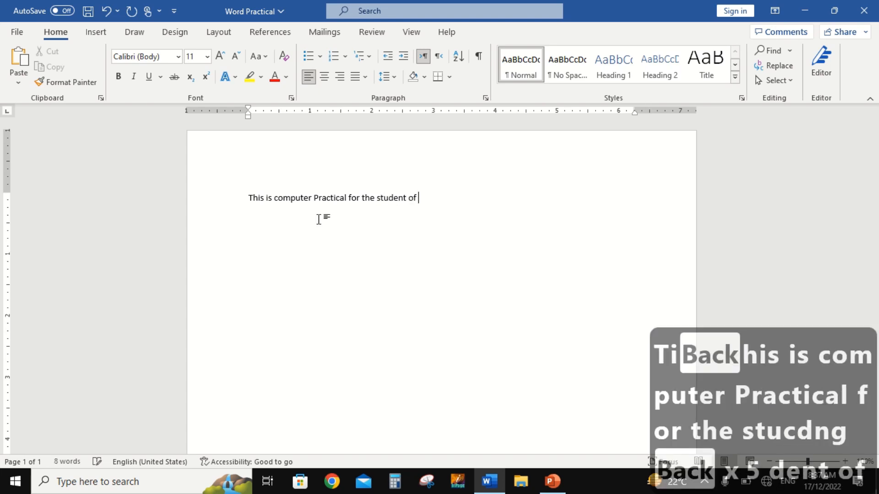
type("Pham")
key("BackSpace")
type("rmacy Techncian")
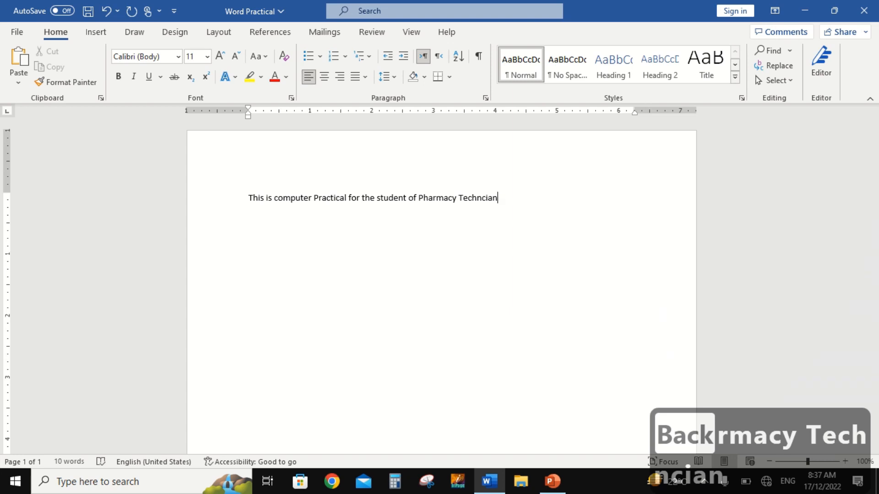
key("Left")
key("Left")
key("Left")
key("Left")
type("i")
Enlarge the whole sentence to font size 19
key("ctrl+a")
key("ctrl+]")
key("ctrl+]")
key("ctrl+]")
key("ctrl+]")
key("ctrl+]")
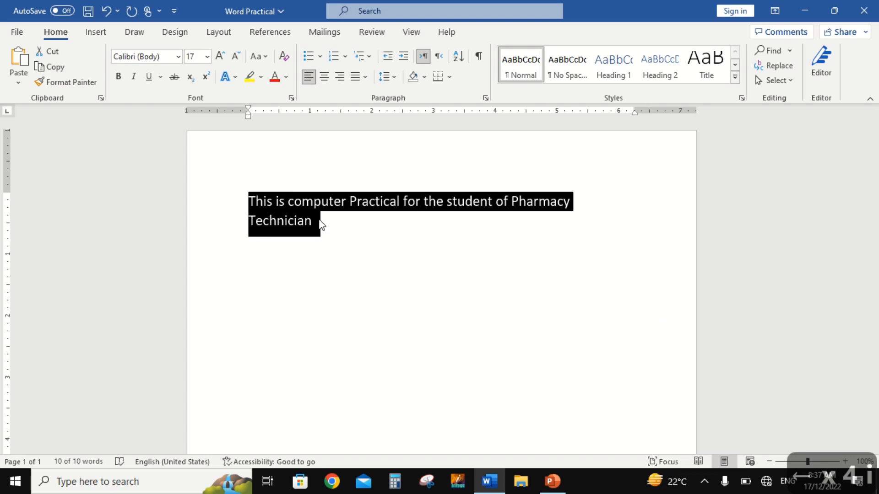
key("ctrl+]")
key("ctrl+]")
left_click(320, 224)
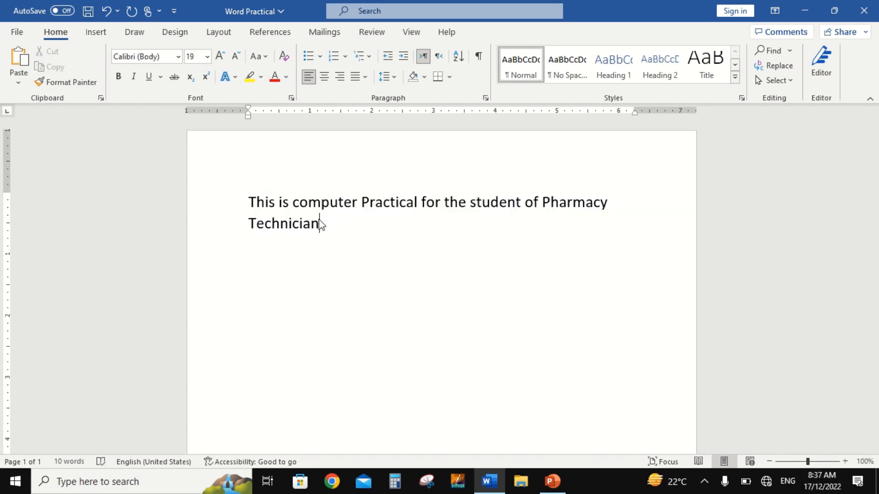
End the sentence with a period followed by a new paragraph, and save the document
type(".")
key("Return")
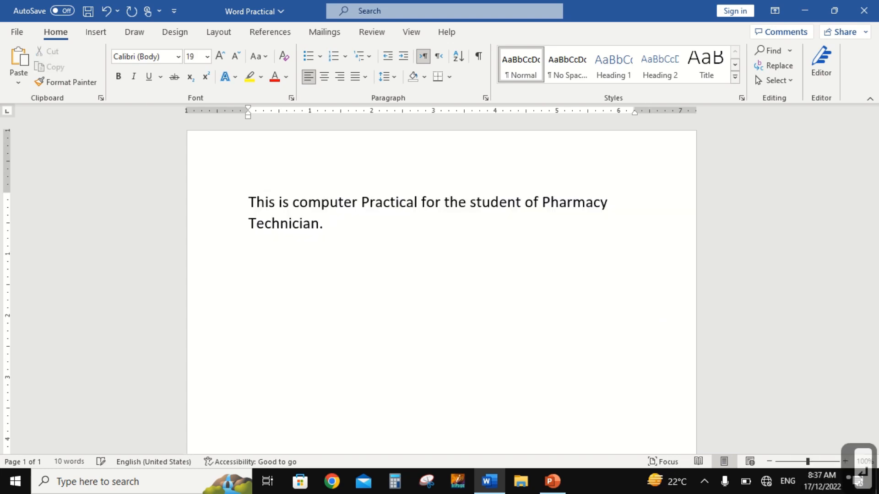
key("ctrl+s")
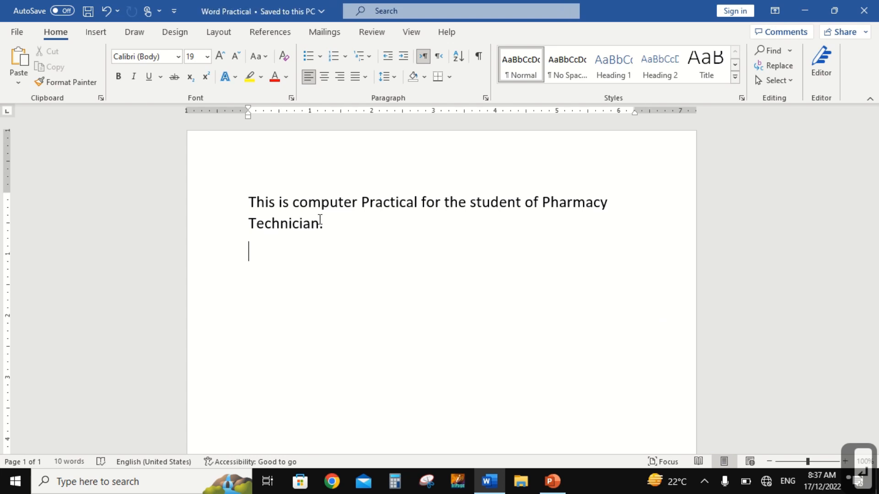
Copy the whole sentence and paste it five times below the original
key("Up")
key("Up")
key("shift+Down")
key("shift+Down")
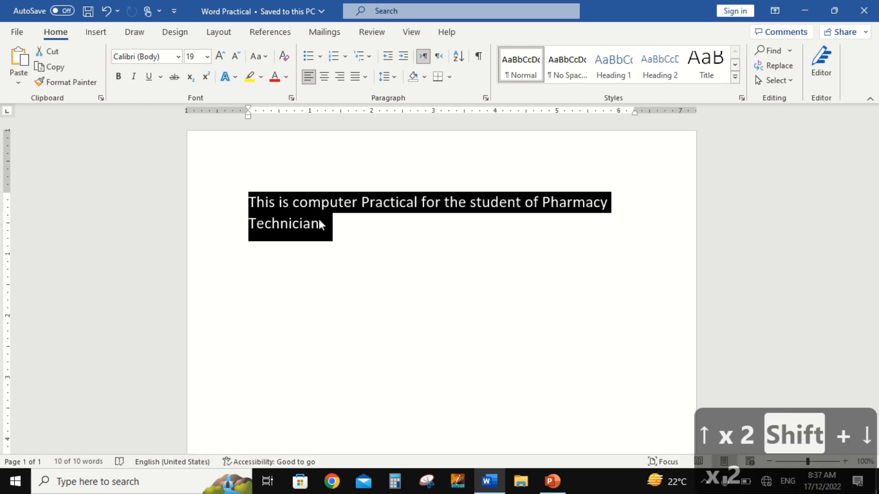
key("ctrl+c")
key("Right")
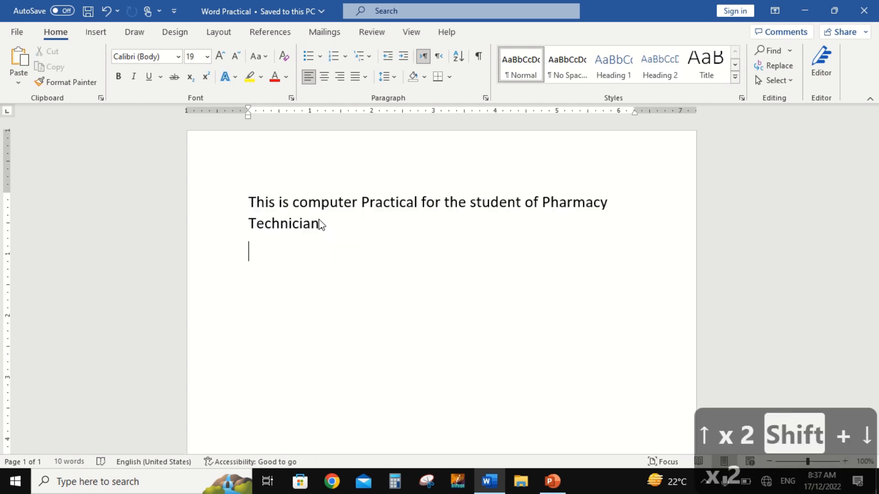
key("ctrl+v")
key("ctrl+v")
key("ctrl+v")
key("ctrl+v")
key("ctrl+v")
Add a new line reading "Find += Ctrl + F" above the first sentence of the document
key("Up")
key("Up")
key("Up")
key("Up")
key("Up")
key("Up")
key("Up")
key("Up")
key("Up")
key("Up")
key("Up")
key("Up")
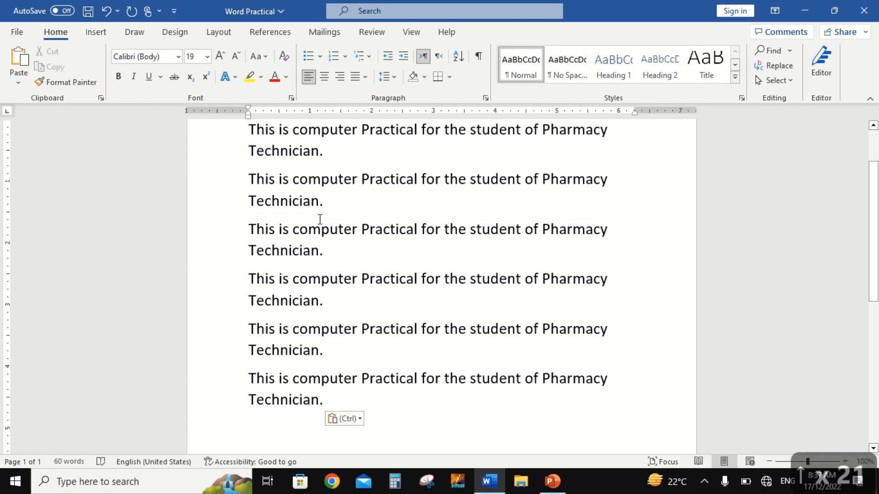
scroll(320, 219, "up", 1)
key("Up")
type("Ful")
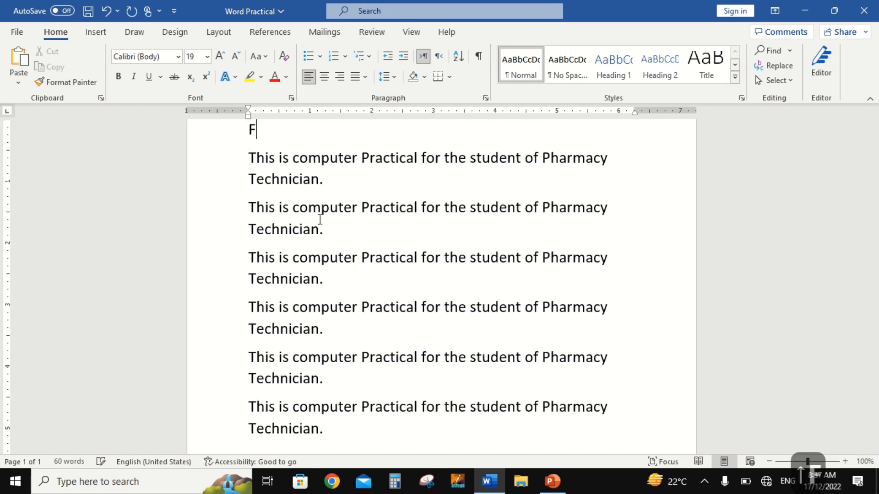
key("BackSpace")
key("BackSpace")
type("in")
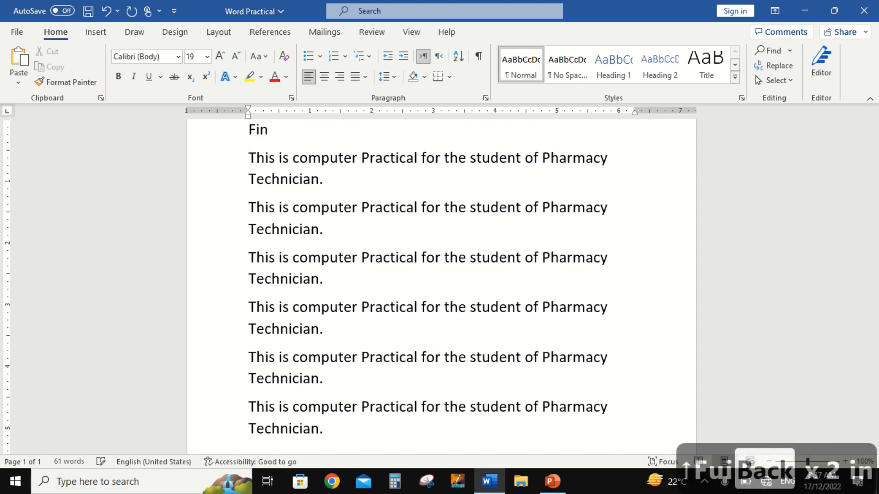
type("d")
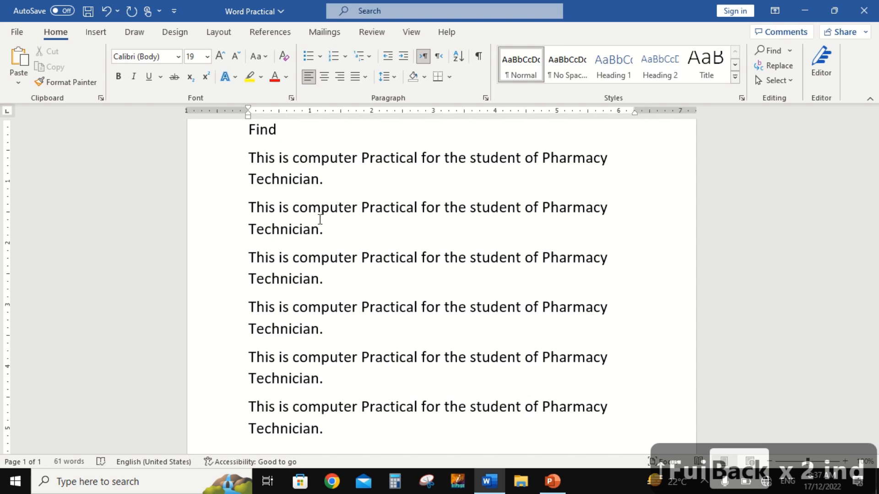
type(" +")
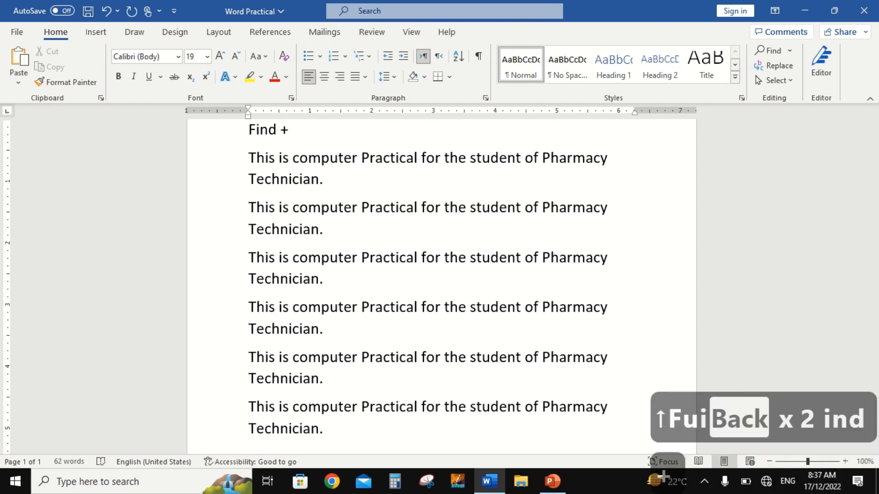
type("= C")
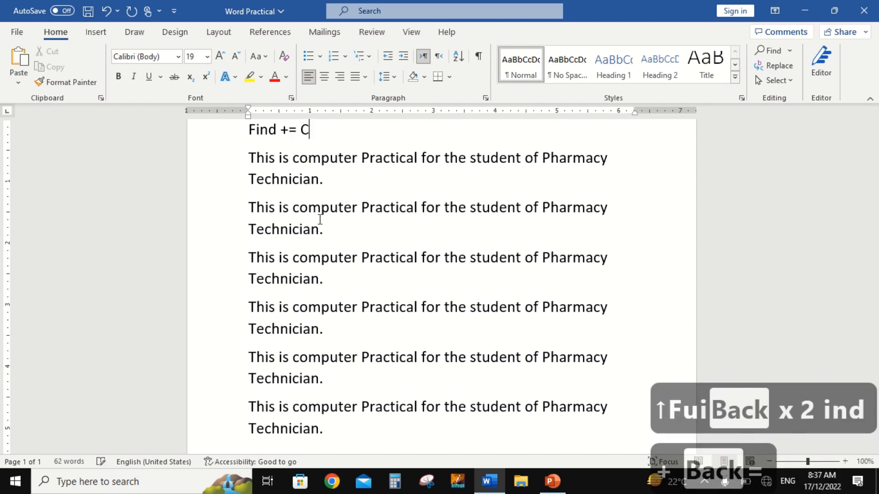
type("tr")
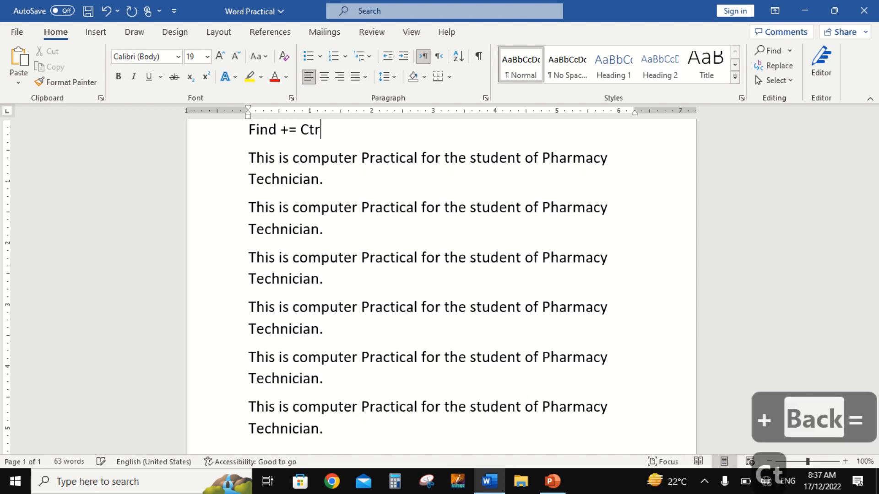
type("l + F")
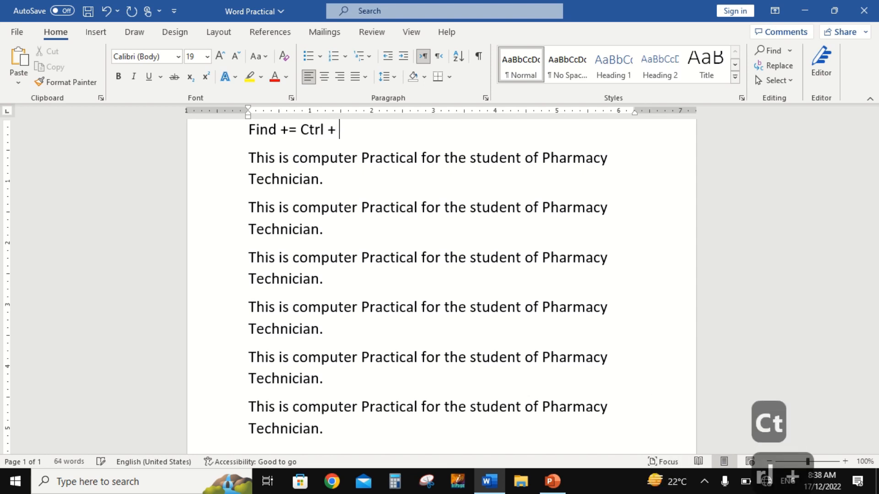
Enlarge the text "Ctrl + F" in the Find line to font size 31
key("ctrl+shift+Left")
key("ctrl+shift+Left")
key("ctrl+shift+Left")
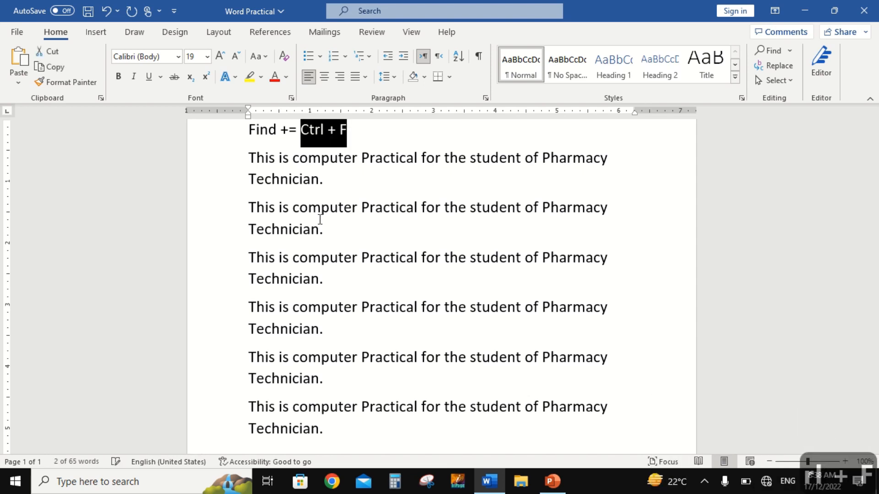
key("ctrl+bracketright")
key("ctrl+bracketright")
key("ctrl+bracketright")
key("ctrl+bracketright")
key("ctrl+bracketright")
key("ctrl+bracketright")
key("ctrl+bracketright")
key("ctrl+bracketright")
key("ctrl+bracketright")
key("ctrl+bracketright")
key("ctrl+bracketright")
key("ctrl+bracketright")
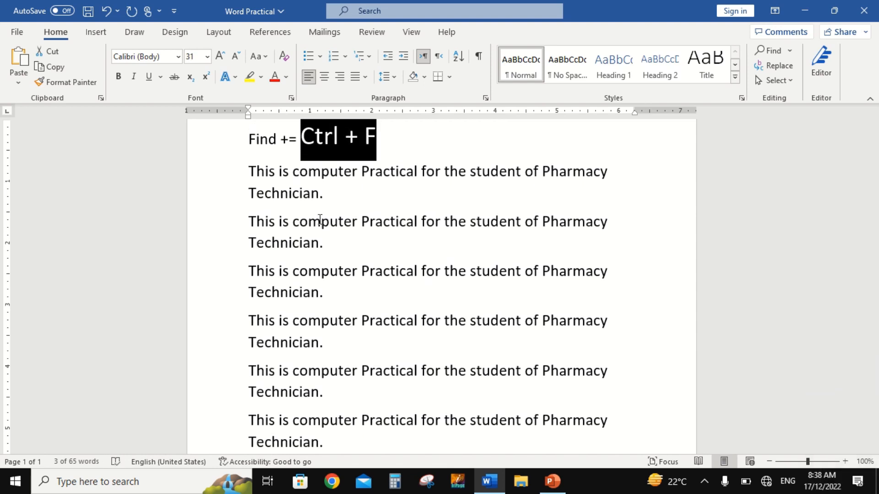
Insert a separate line reading "TipuInfo" after the first practice sentence
key("Down")
key("Down")
key("Return")
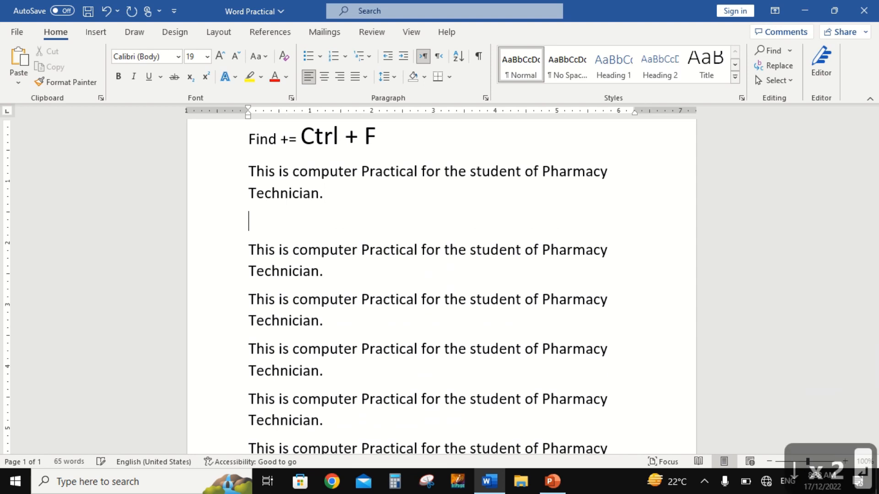
type("Tipu")
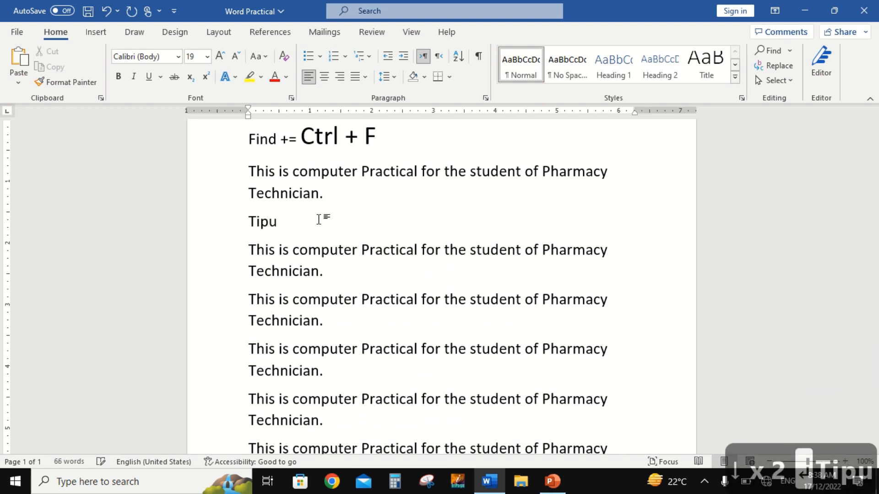
type("Info")
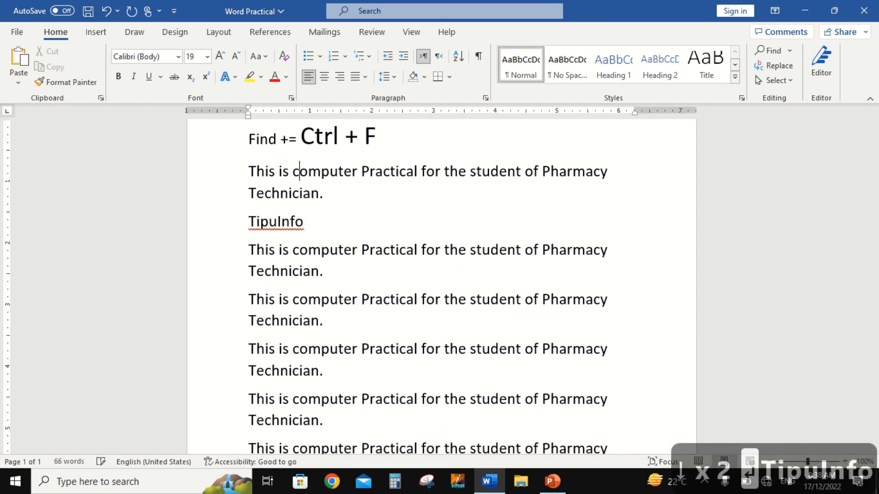
Search the document for "Tipuinfo" and close the search
key("ctrl+f")
type("Tipu")
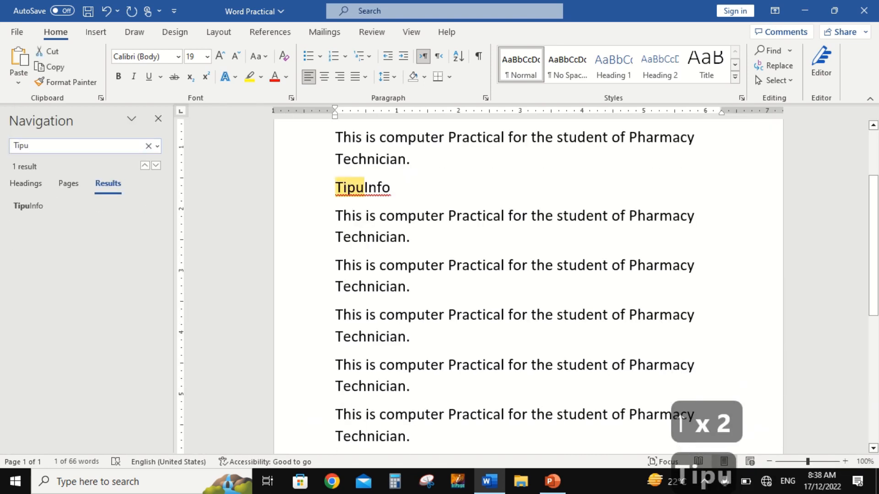
type("info")
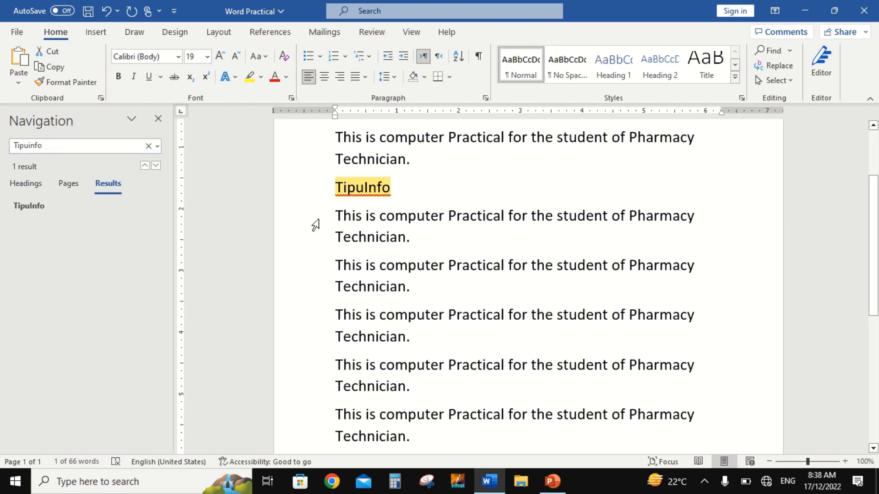
key("Escape")
Delete the extra plus sign before the equals sign so the first line reads "Find = Ctrl + F"
key("Up")
key("Up")
key("Up")
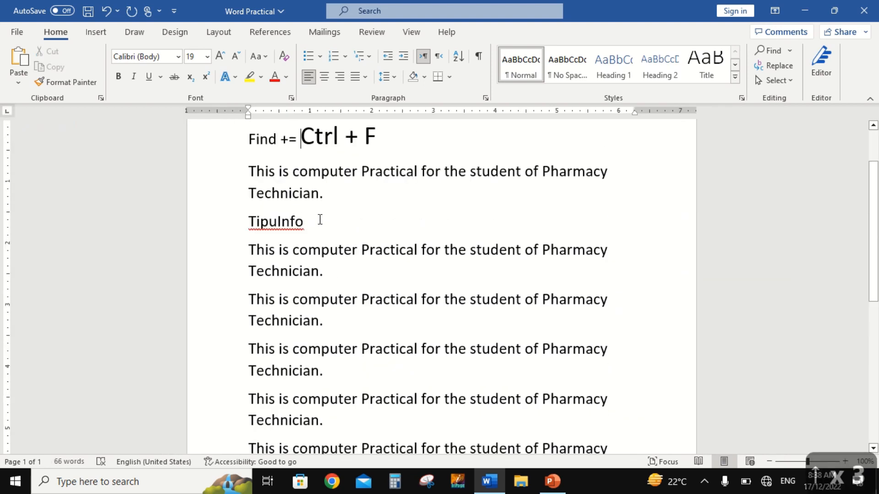
key("Left")
key("Left")
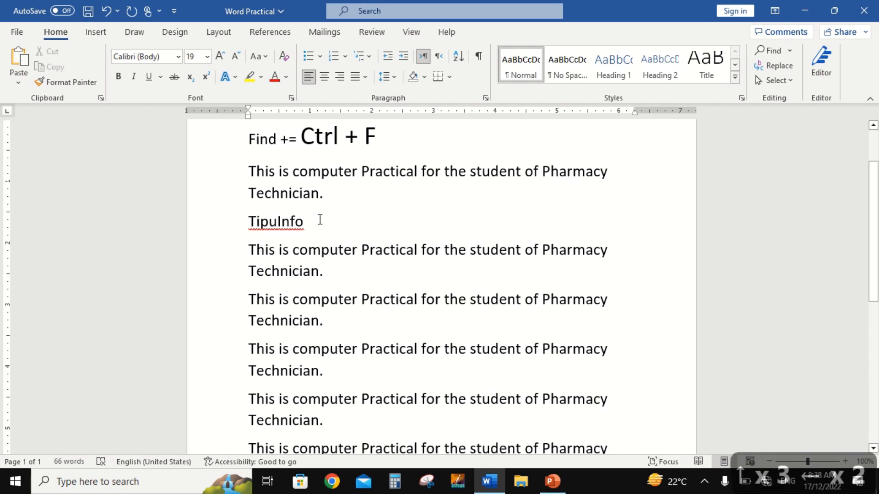
key("BackSpace")
Copy the whole "Find = Ctrl + F" line and paste it on a new line directly below
key("Home")
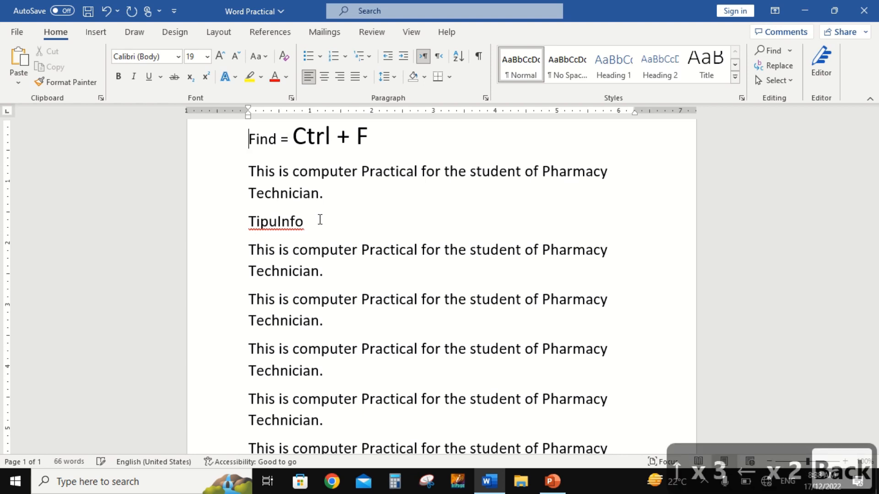
key("shift+Down")
key("ctrl+c")
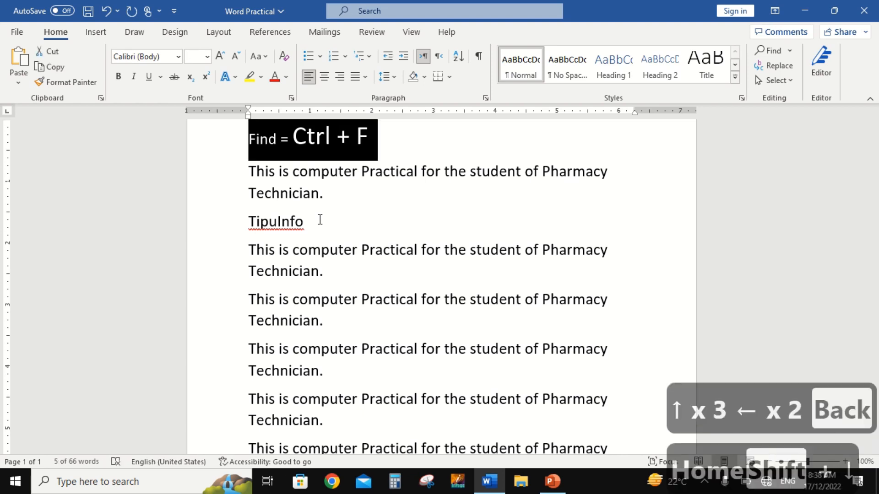
key("Right")
key("Return")
key("Up")
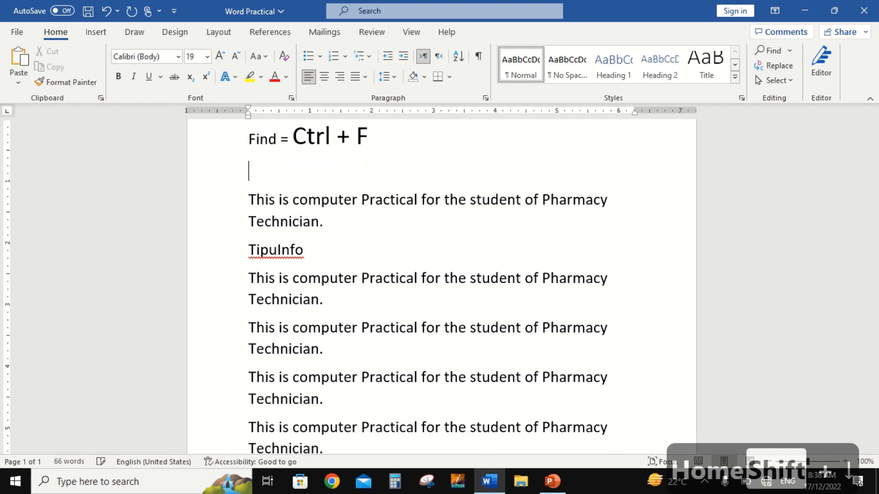
key("ctrl+v")
Change the pasted copy of the Find line to read "Replace = Ctrl + H"
key("Up")
key("Up")
key("Down")
key("ctrl+shift+Right")
type("Re")
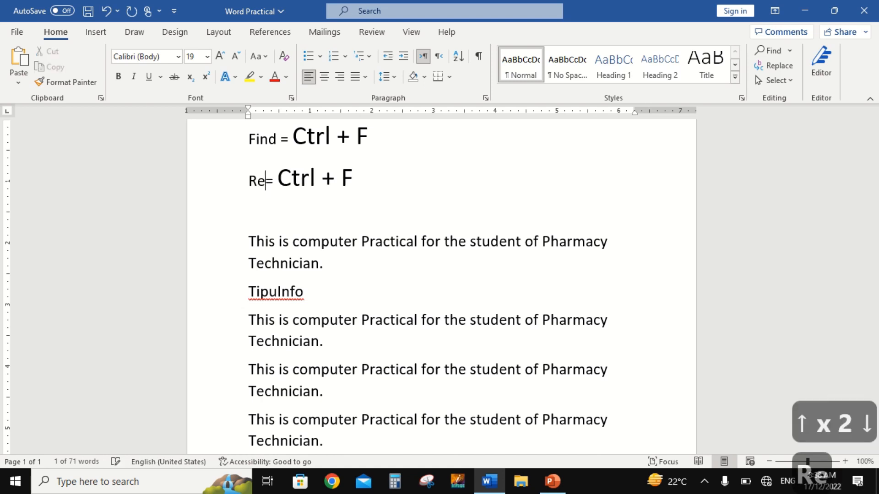
type("place")
key("ctrl+Right")
key("ctrl+Right")
key("ctrl+Right")
key("BackSpace")
type("H")
Find "Tipuinfo" and replace it with a person's first name, then close Find and Replace
key("ctrl+h")
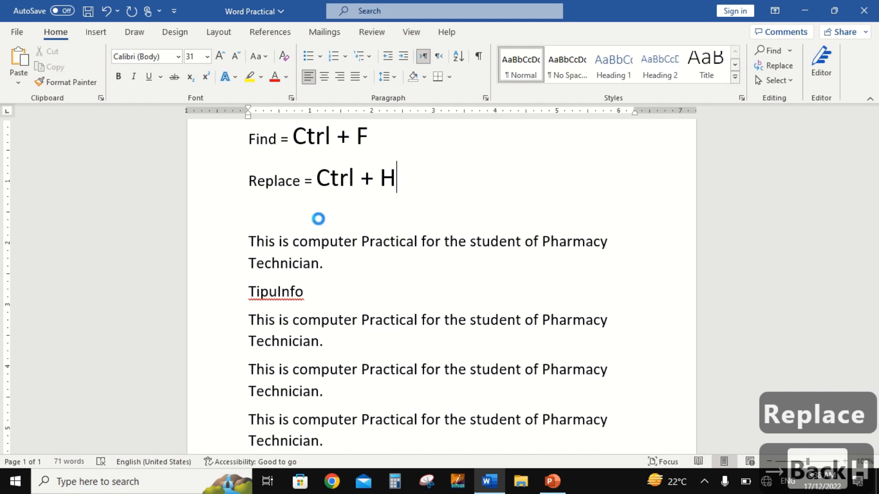
key("End")
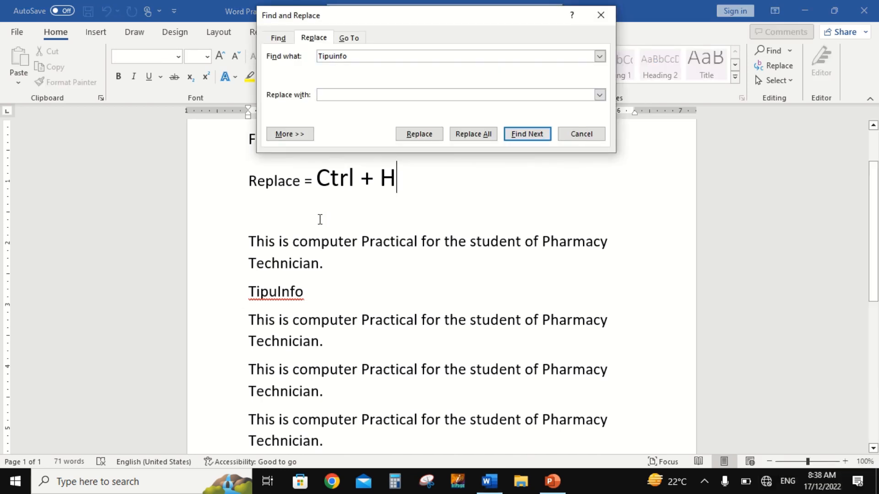
key("Tab")
type("Tufail")
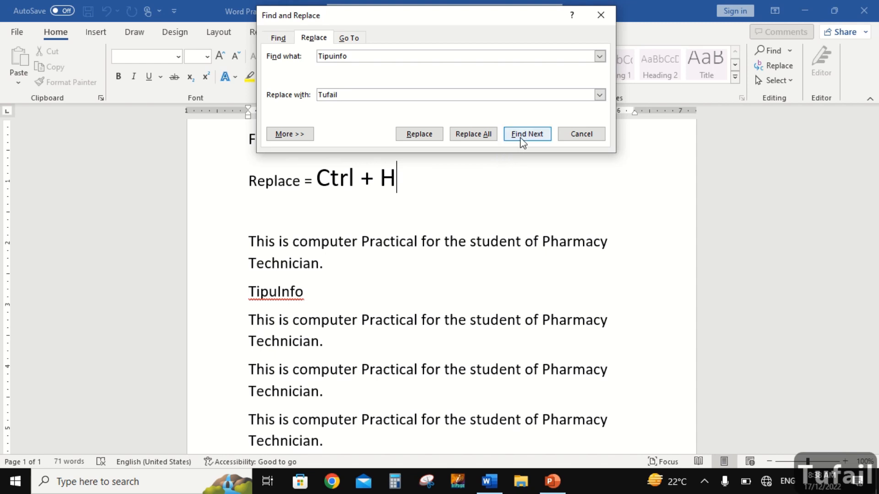
left_click(422, 138)
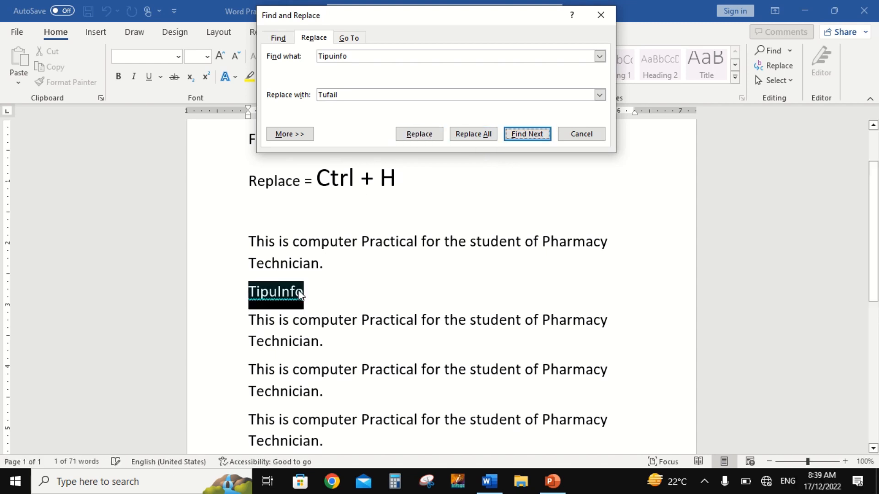
left_click(428, 136)
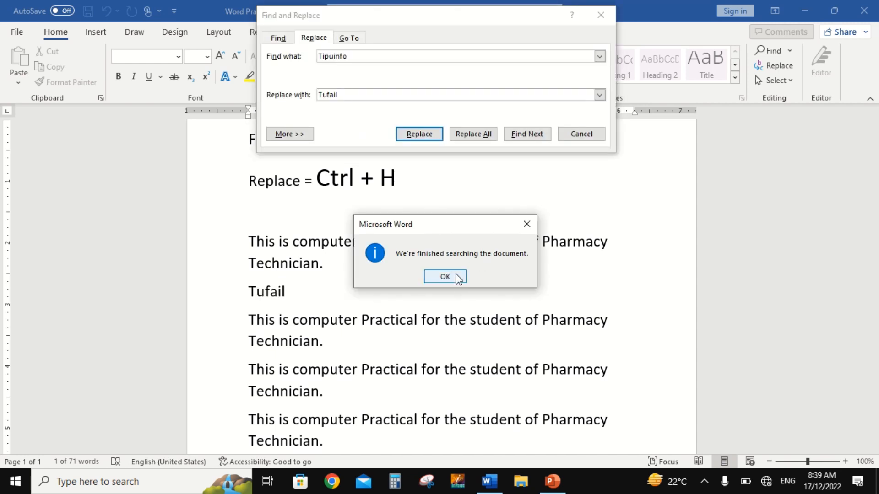
left_click(457, 277)
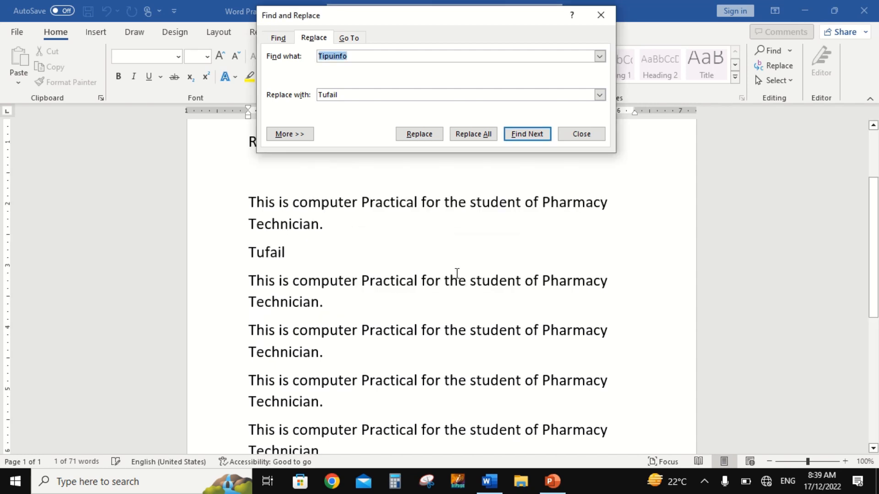
left_click(581, 134)
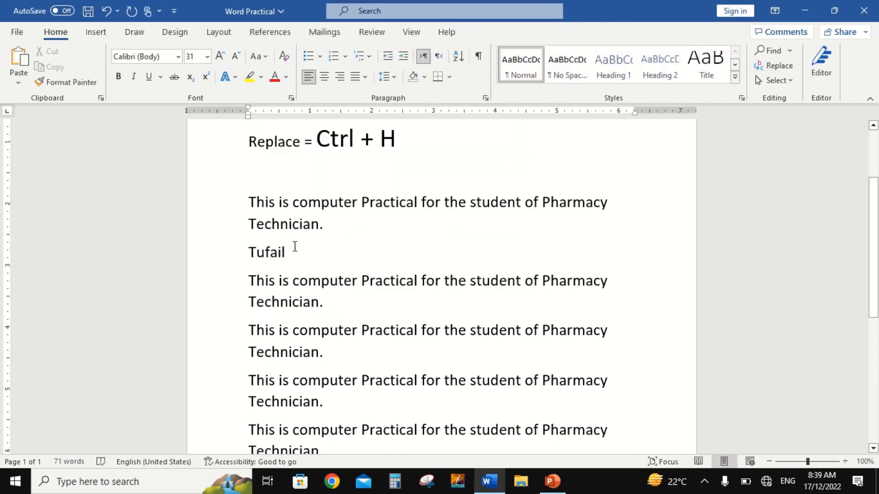
Write "Ctrl + Z" on the empty line below the Replace line
left_click(293, 248)
key("Up")
key("Up")
key("Up")
key("Up")
key("Up")
key("Up")
key("Up")
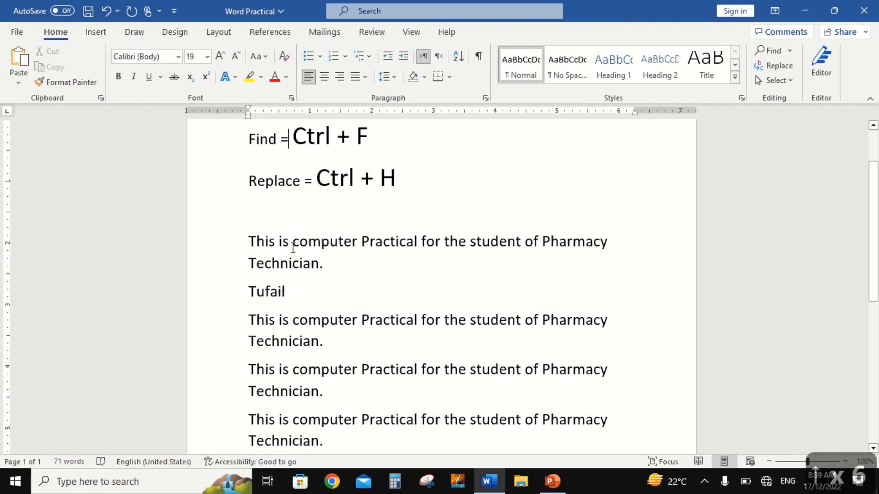
key("Down")
key("Down")
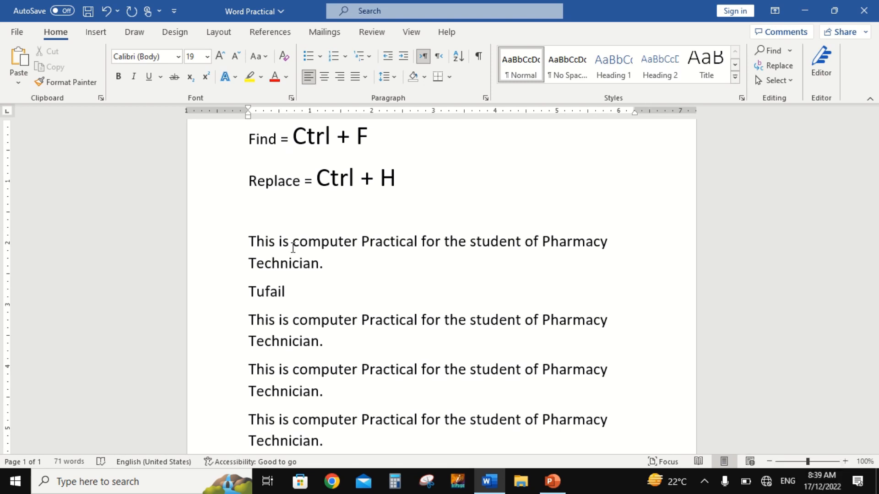
type("Cr")
key("BackSpace")
type("t")
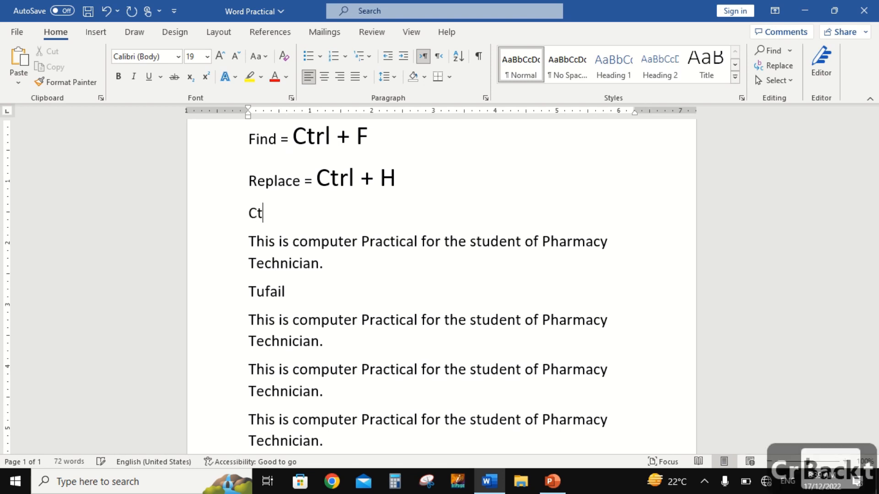
type("rl + Z")
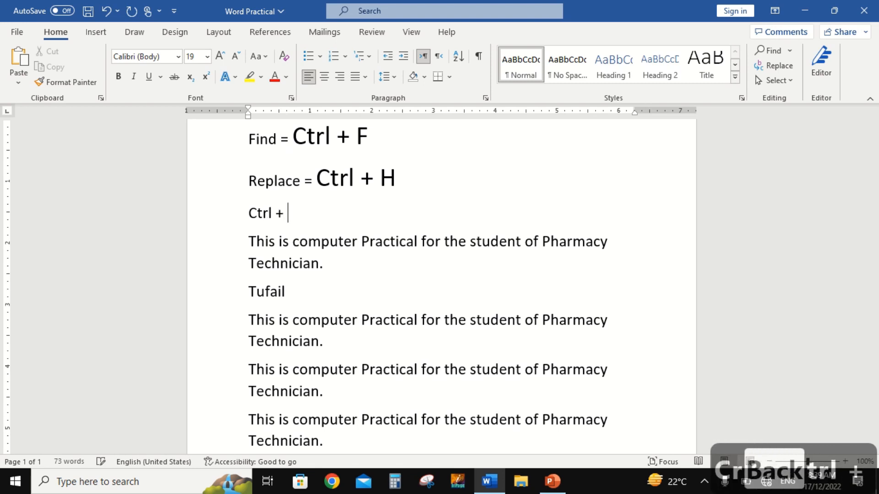
Make the "Ctrl + Z" line bold and enlarge it to font size 23
key("shift+Left")
key("shift+Left")
key("shift+Left")
key("shift+Home")
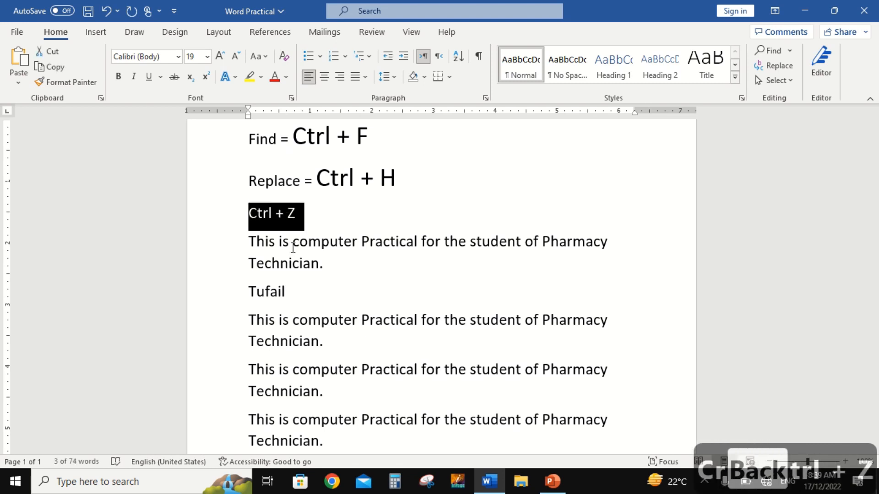
key("ctrl+b")
key("ctrl+bracketright")
key("ctrl+bracketright")
key("ctrl+bracketright")
key("ctrl+bracketright")
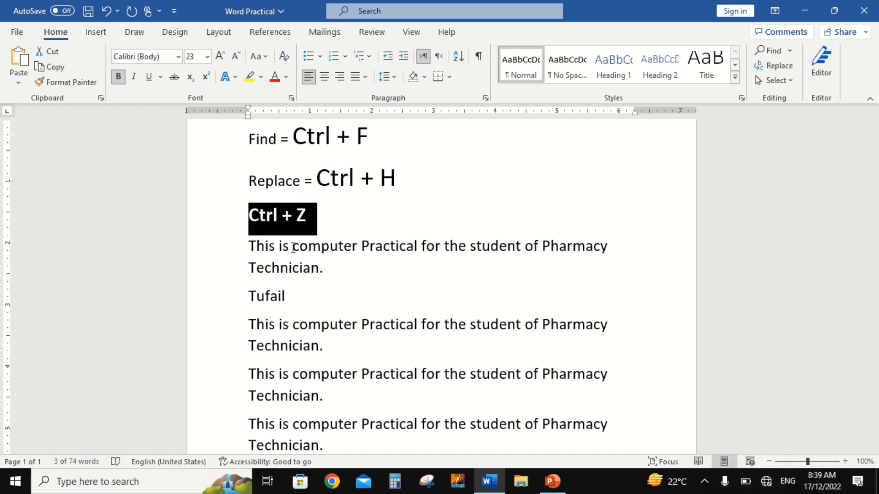
Reduce the font size of the "Ctrl + Z" line to 21
key("ctrl+bracketleft")
key("ctrl+bracketleft")
key("ctrl+bracketleft")
key("ctrl+bracketleft")
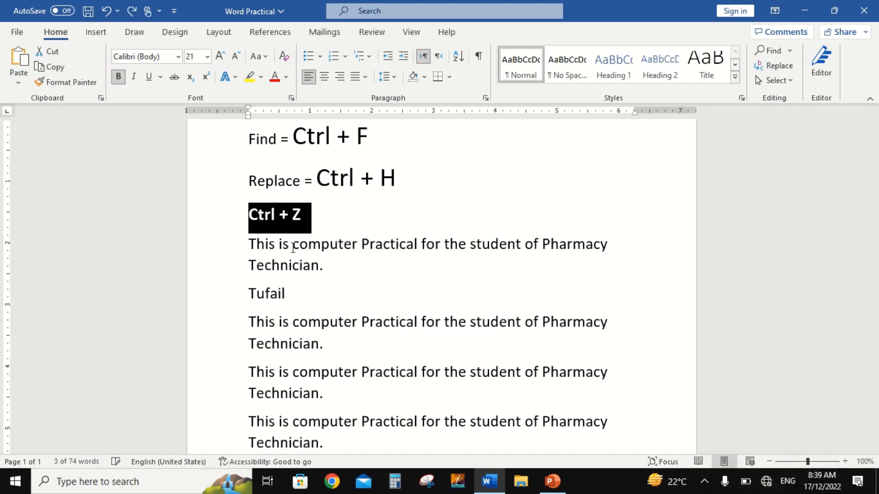
Undo the formatting and typing of the "Ctrl + Z" line, along with the earlier replacement of "TipuInfo"
key("ctrl+z")
key("ctrl+z")
key("ctrl+z")
key("ctrl+z")
key("ctrl+z")
key("ctrl+z")
key("ctrl+z")
key("ctrl+z")
key("ctrl+z")
key("ctrl+z")
key("ctrl+z")
key("ctrl+z")
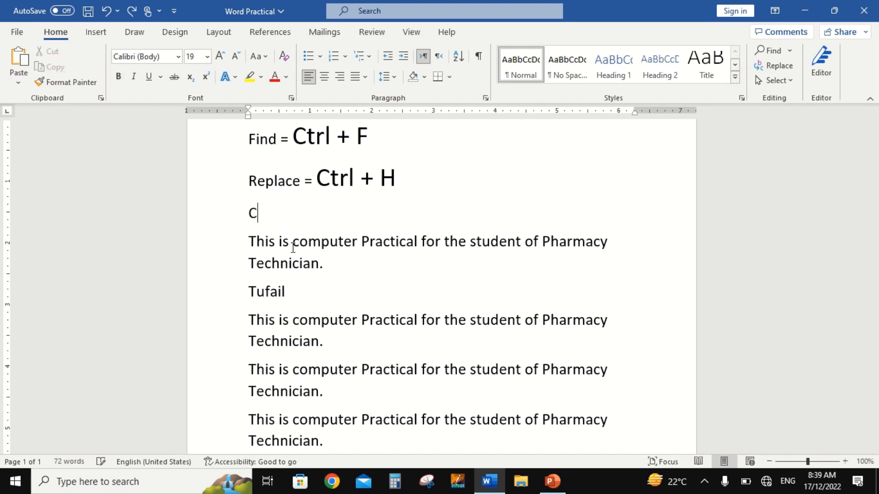
key("ctrl+z")
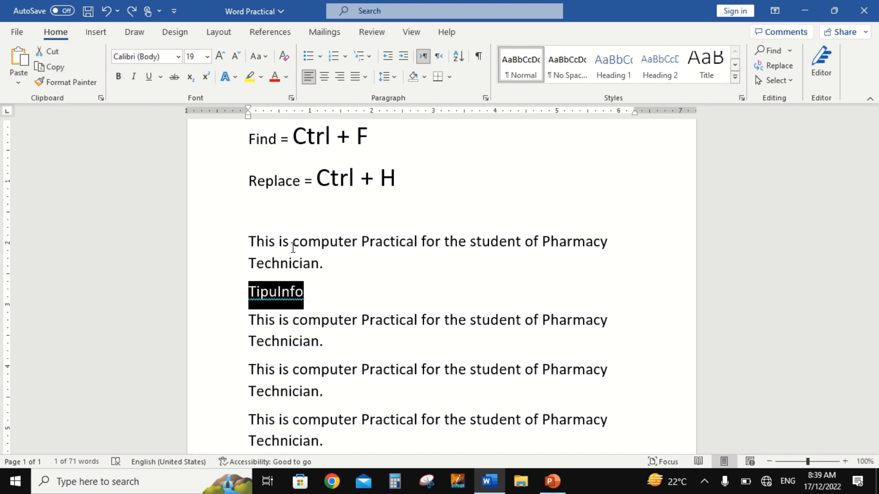
Write "Ctrl + Y" on the empty line below the Replace line
key("Down")
key("Up")
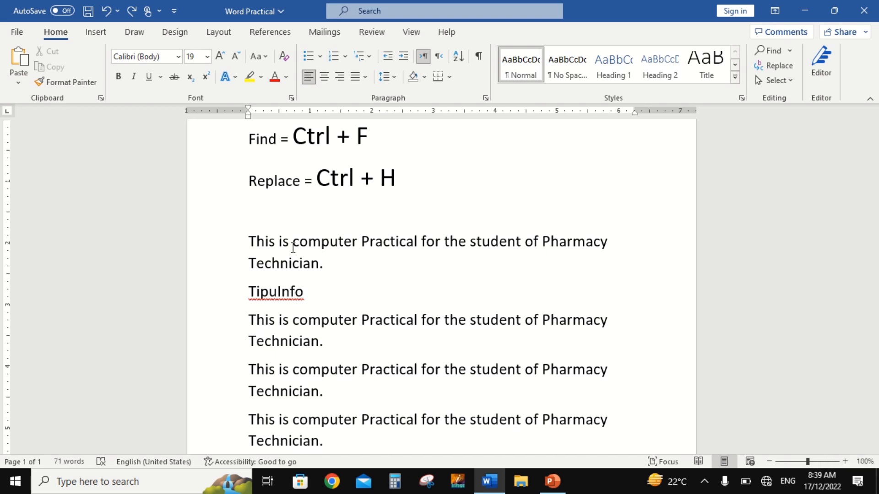
left_click(293, 248)
key("Up")
key("Up")
key("Up")
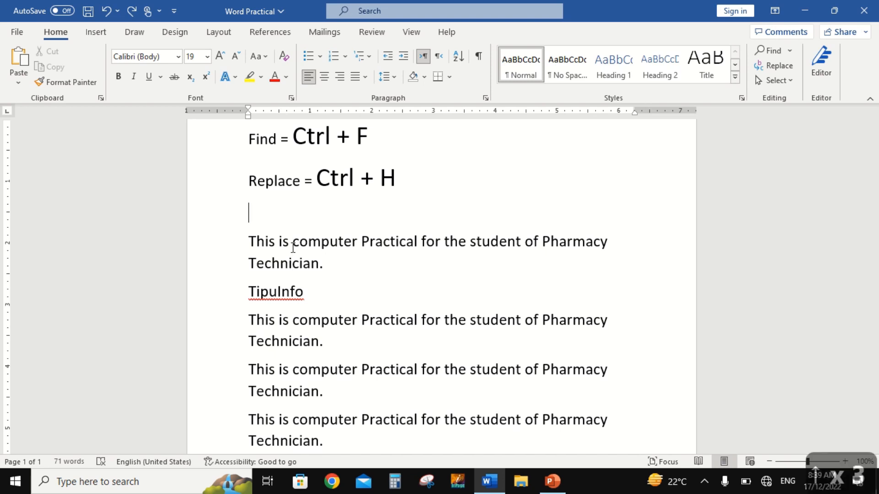
type("Ctrol")
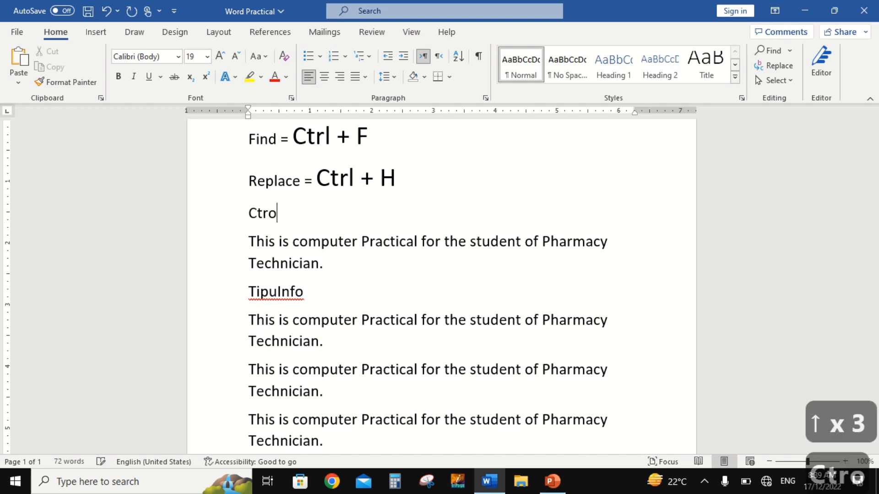
key("BackSpace")
key("BackSpace")
key("BackSpace")
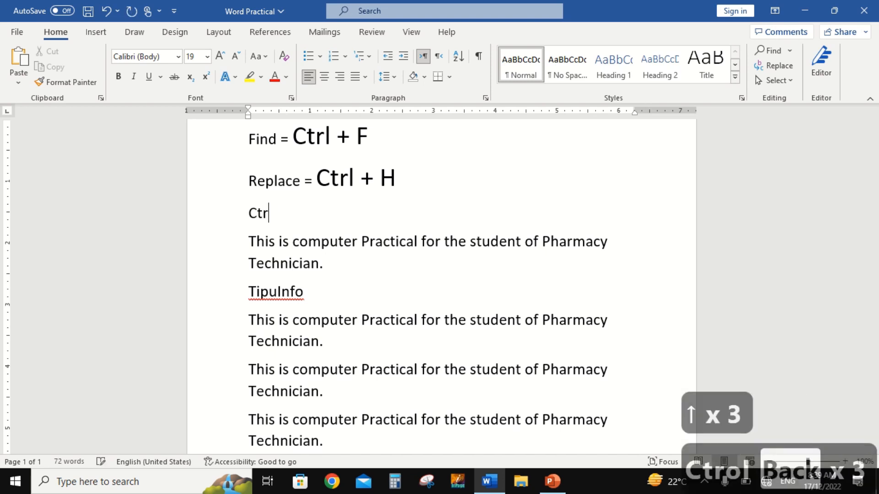
type("l ")
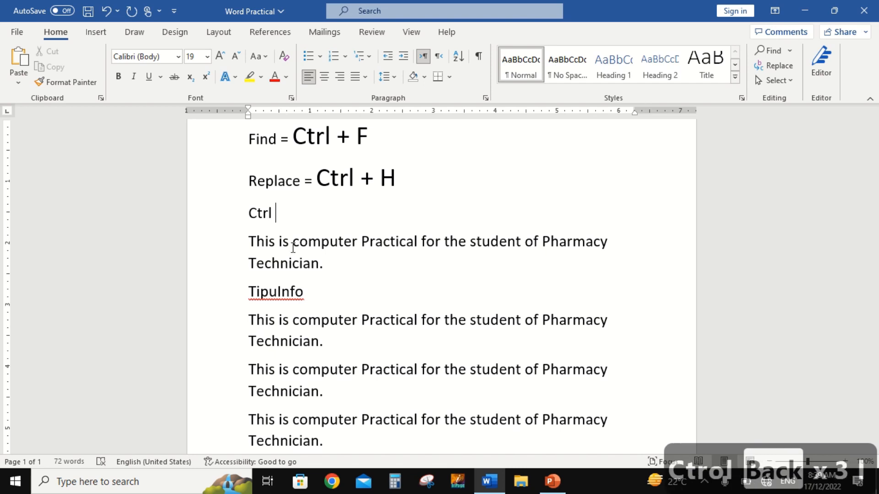
type("+ Y")
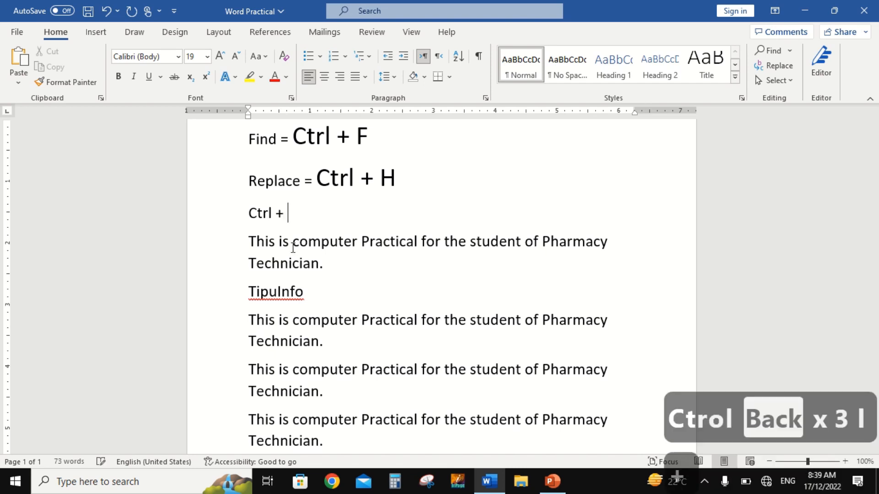
Enlarge the "Ctrl + Y" text to font size 26
key("ctrl+shift+Left")
key("ctrl+shift+Left")
key("ctrl+]")
key("ctrl+]")
key("ctrl+]")
key("ctrl+]")
key("ctrl+]")
key("ctrl+]")
key("Down")
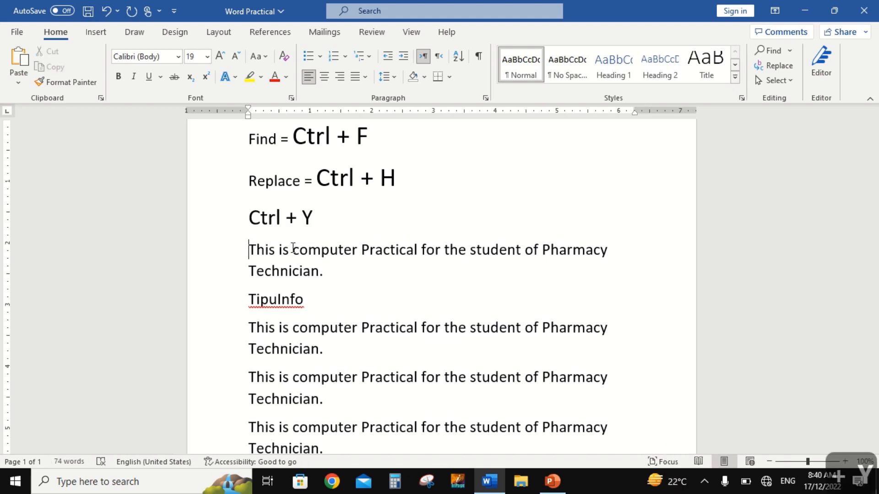
Add "= Redo" after "Ctrl + Y" on the same line
key("Left")
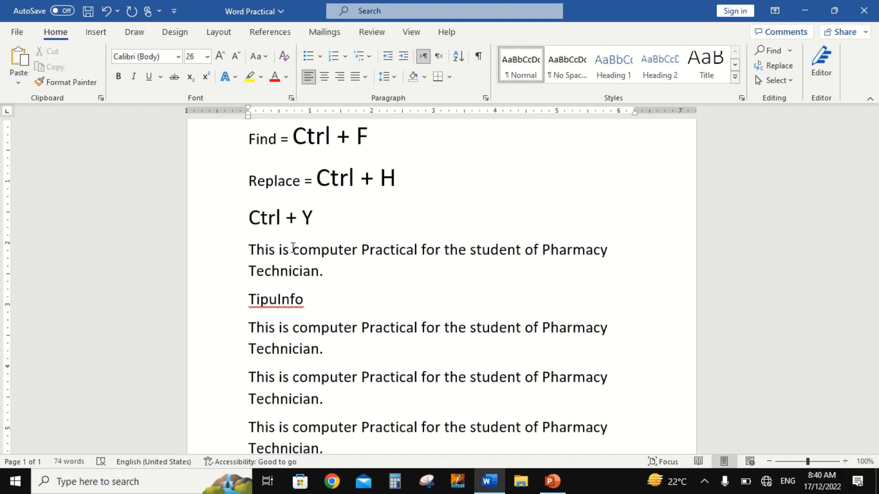
type("=")
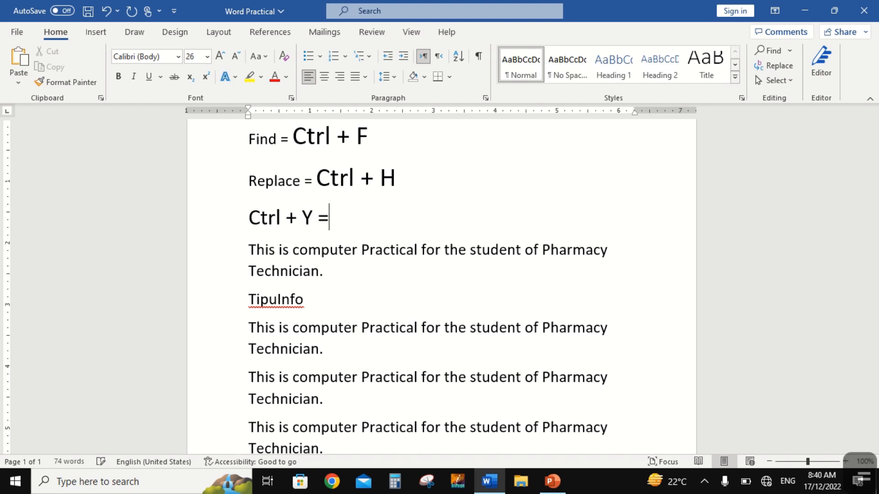
type(" Red")
key("BackSpace")
type("edo")
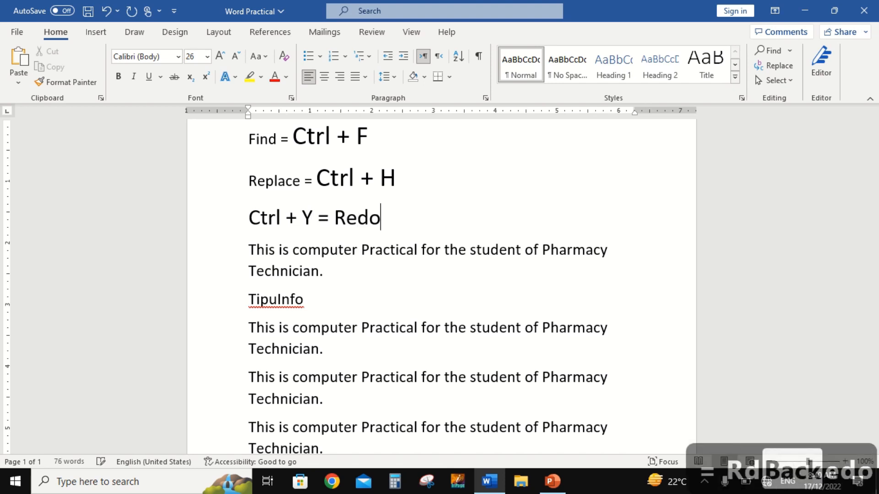
Write "This computer" on a new line below the Redo line, and replace the word "computer" with "Tablet"
key("Return")
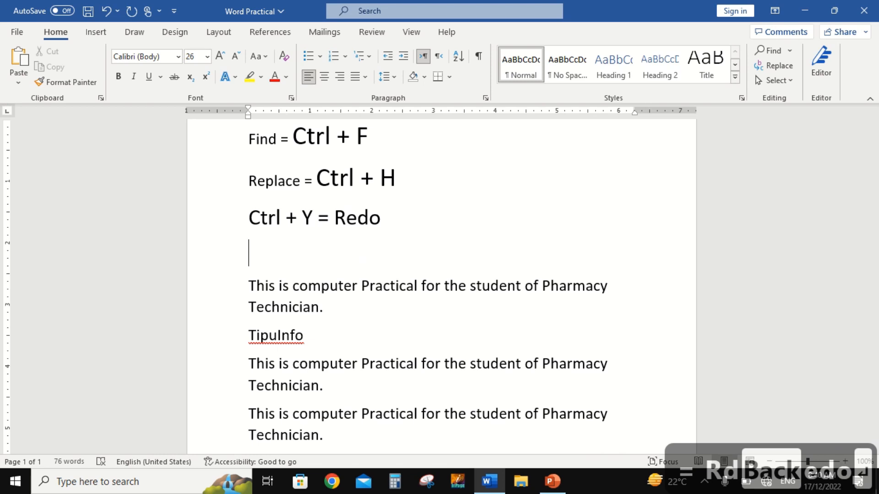
type("this c")
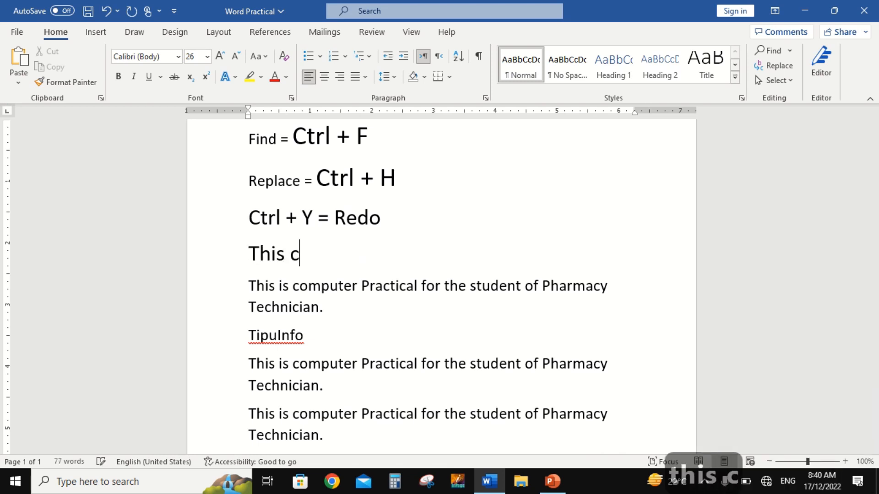
type("omputer")
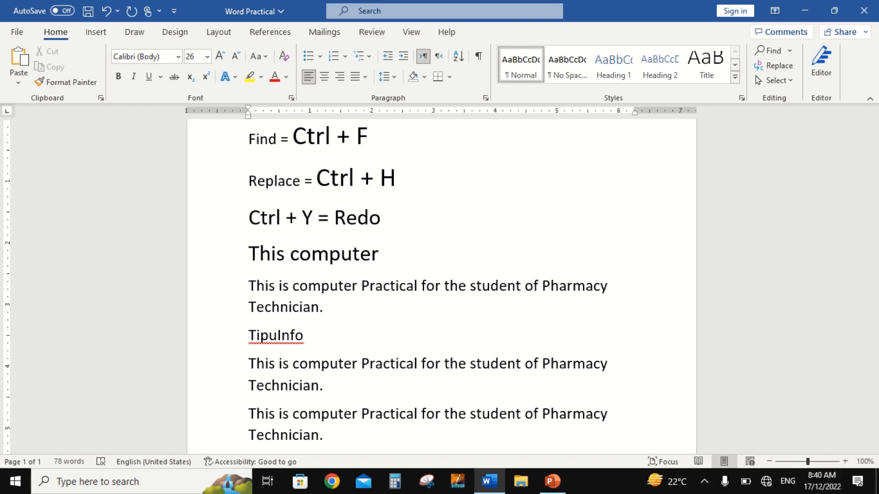
key("BackSpace")
double_click(292, 247)
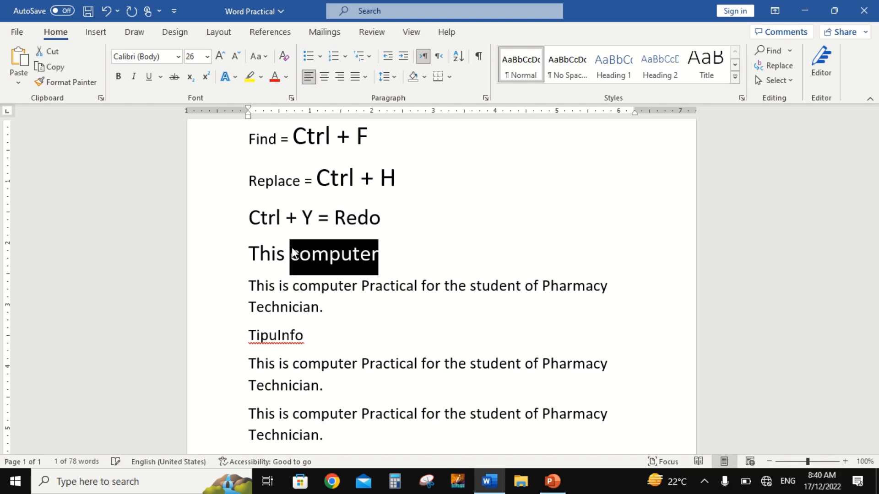
type("Tablet")
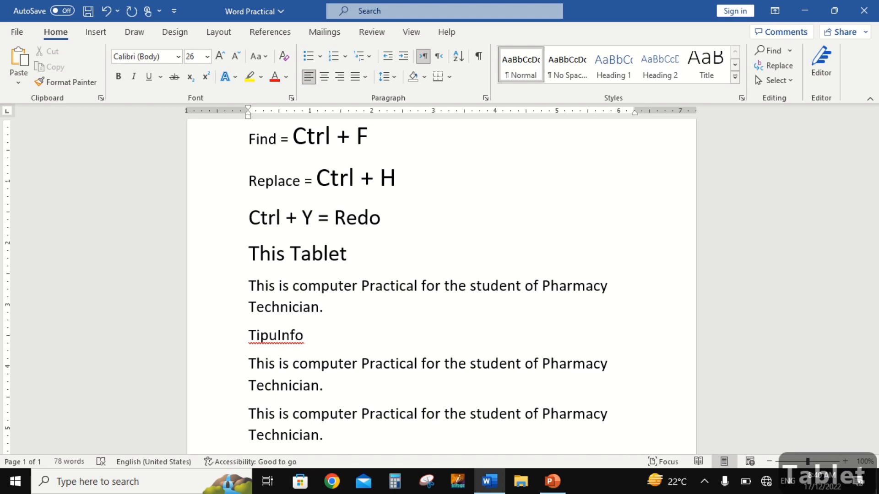
Undo and redo the replacement of "computer" with "Tablet" twice
key("ctrl+z")
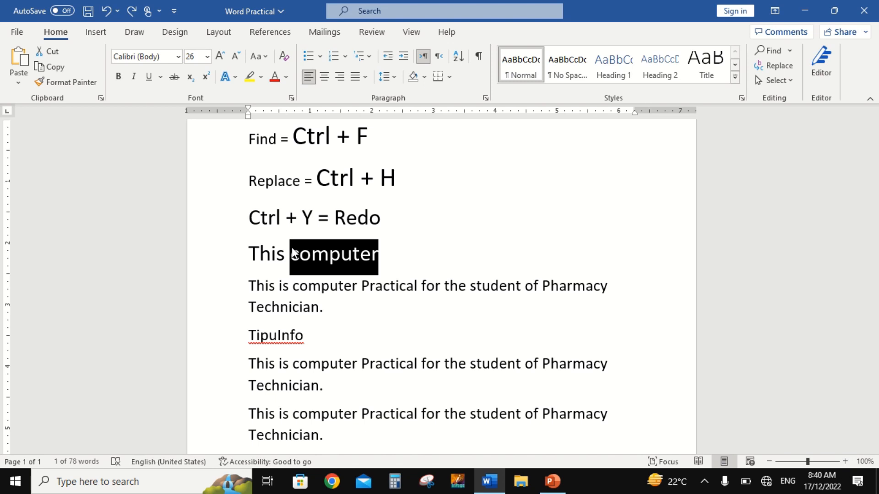
key("ctrl+y")
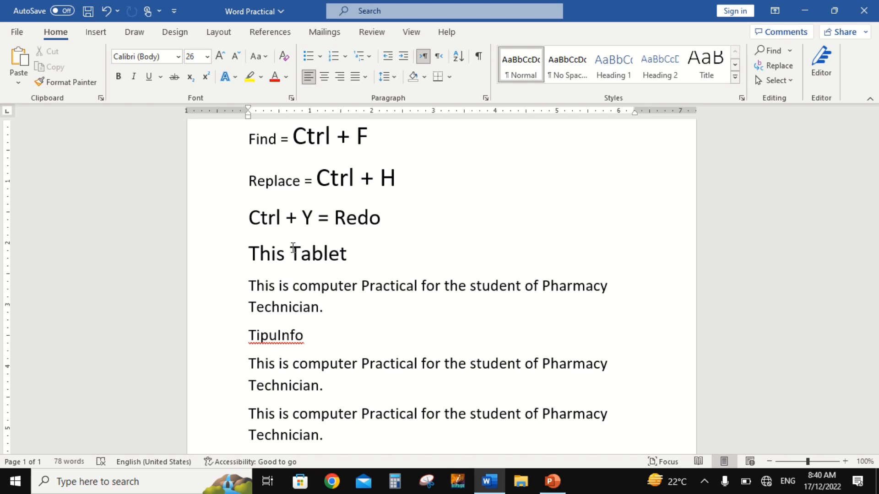
key("ctrl+z")
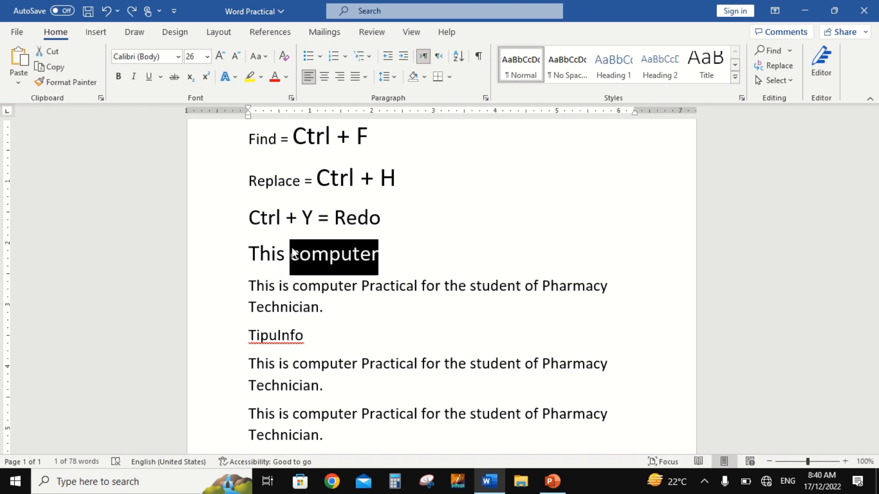
key("ctrl+y")
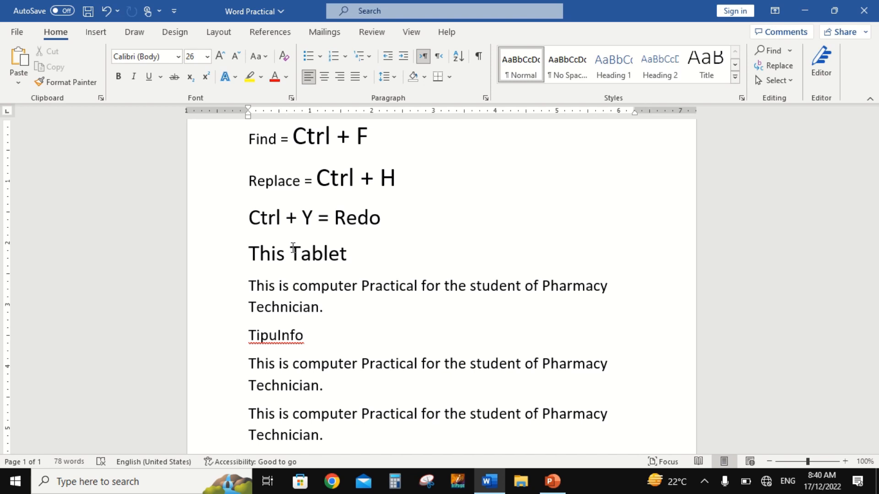
mouse_move(378, 1)
left_click(378, 27)
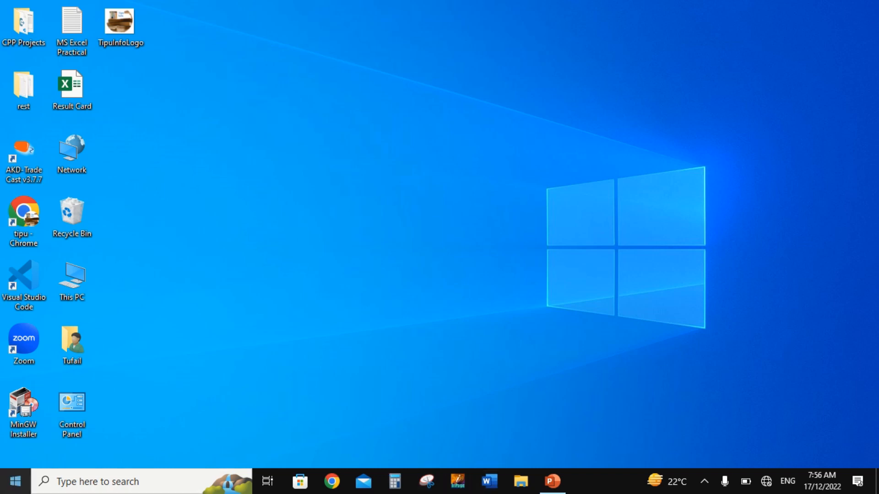
Look for Word in the Start menu's app list and through a Windows search for "word"
left_click(7, 490)
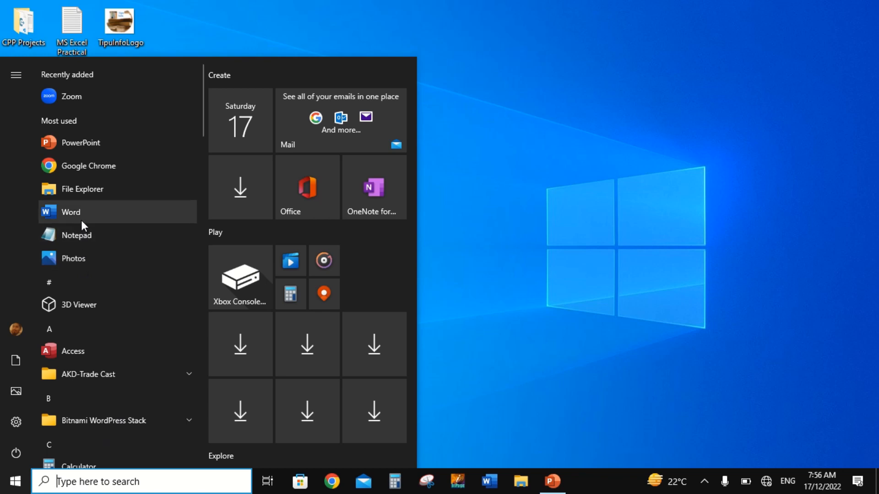
left_click(118, 486)
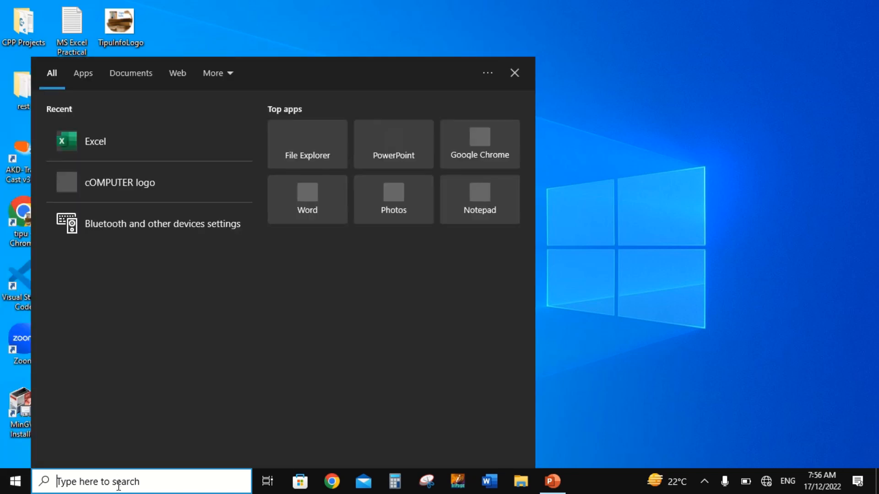
type("word")
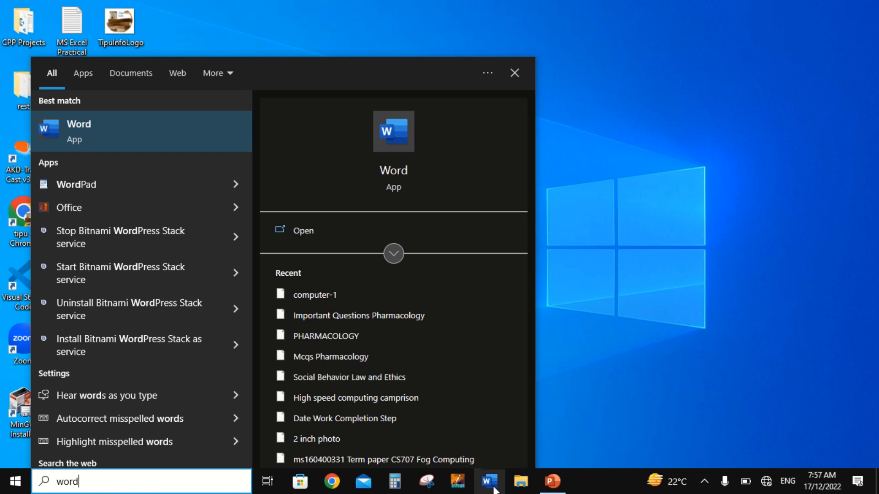
left_click(11, 487)
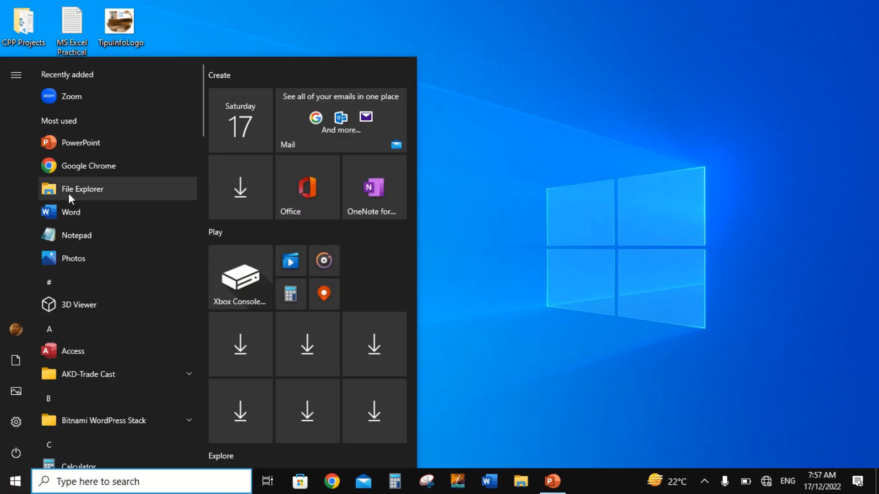
left_click(563, 267)
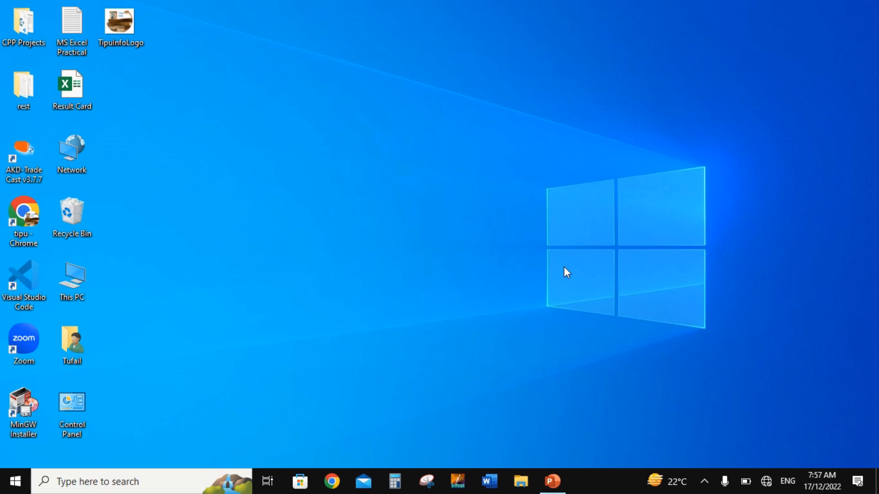
left_click(704, 481)
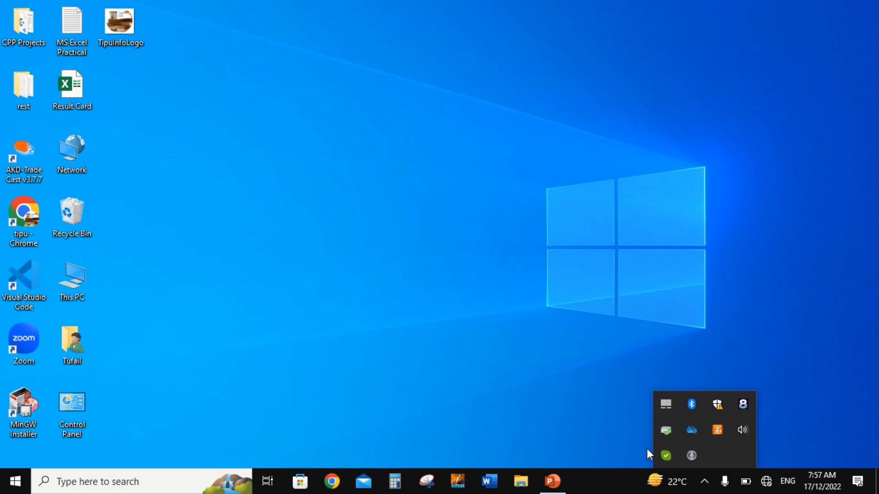
left_click(575, 382)
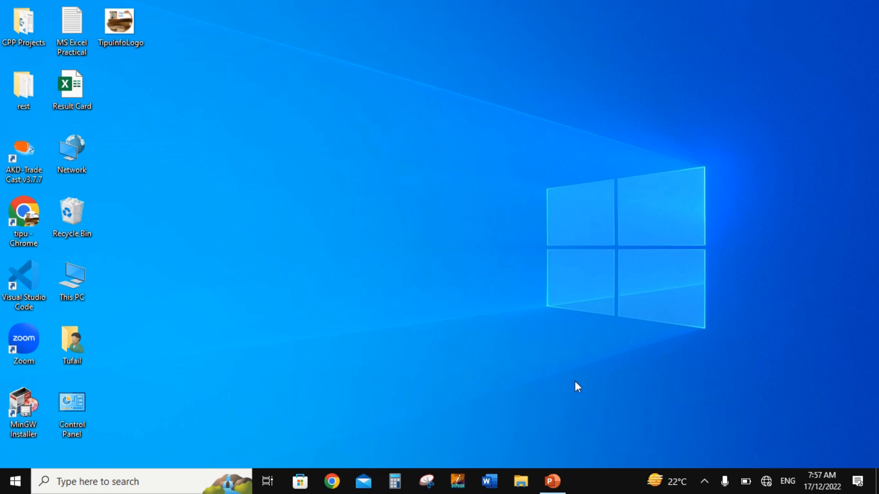
Launch Word with the Run command "winword", and create a blank document after dismissing the activation wizard
key("super+r")
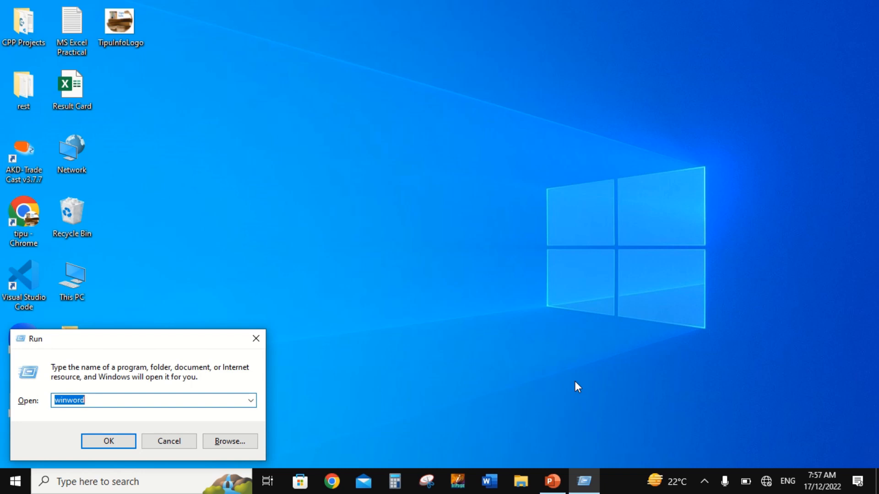
type("winword")
key("Return")
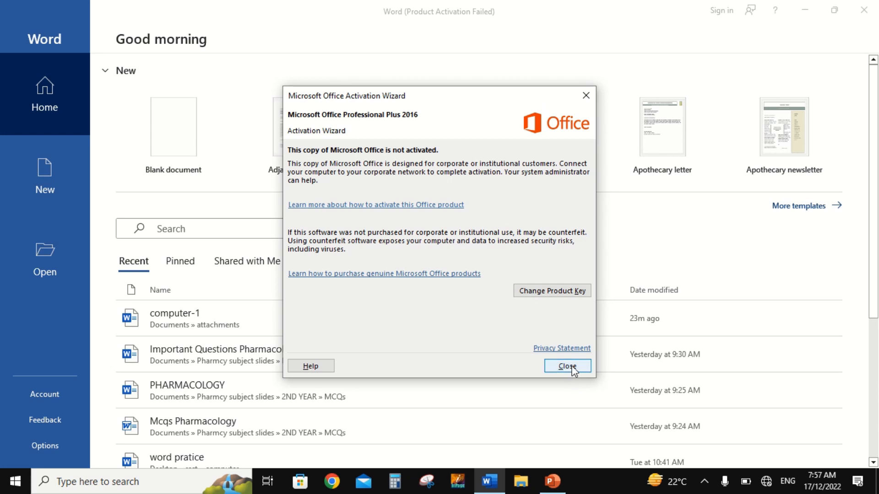
left_click(567, 366)
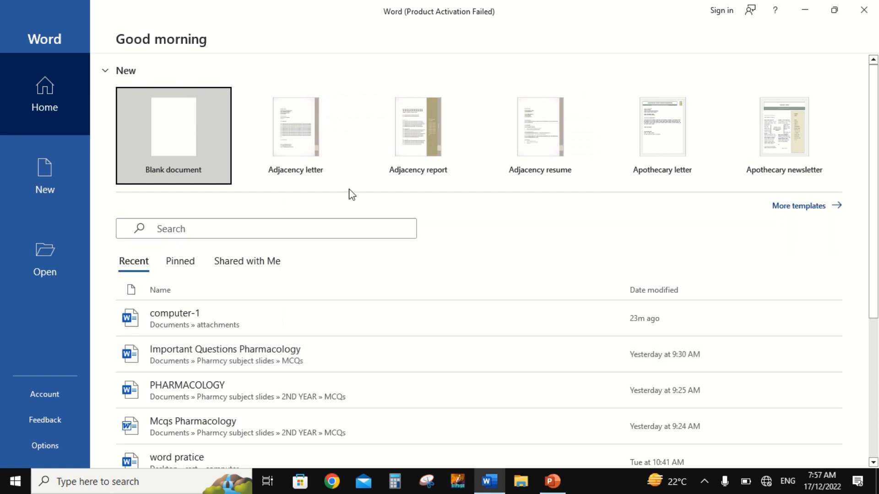
left_click(169, 144)
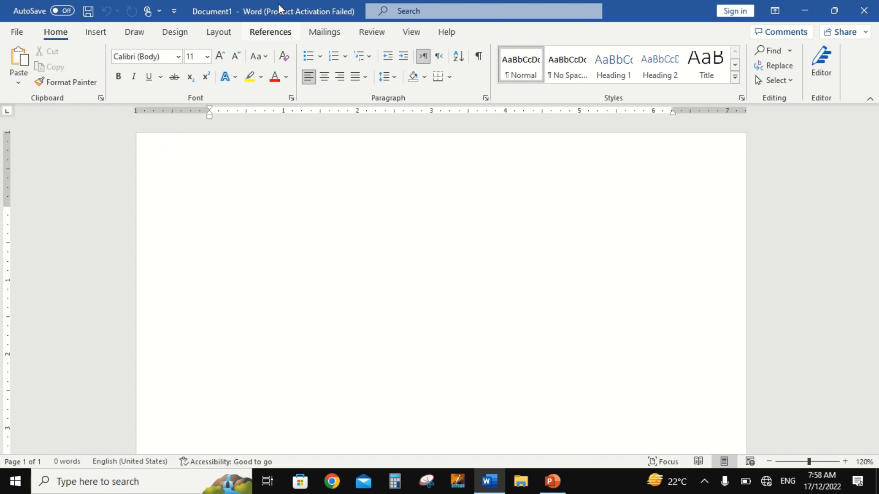
Close the blank Word document and return to the desktop
mouse_move(355, 3)
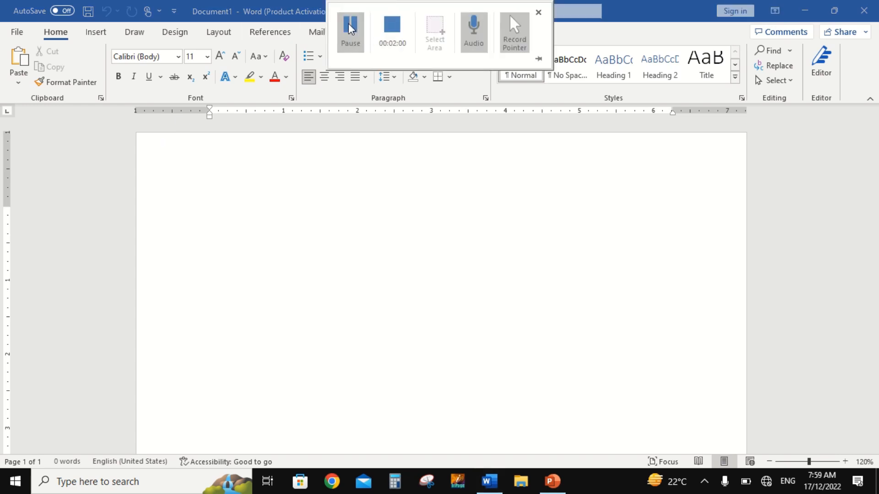
left_click(870, 4)
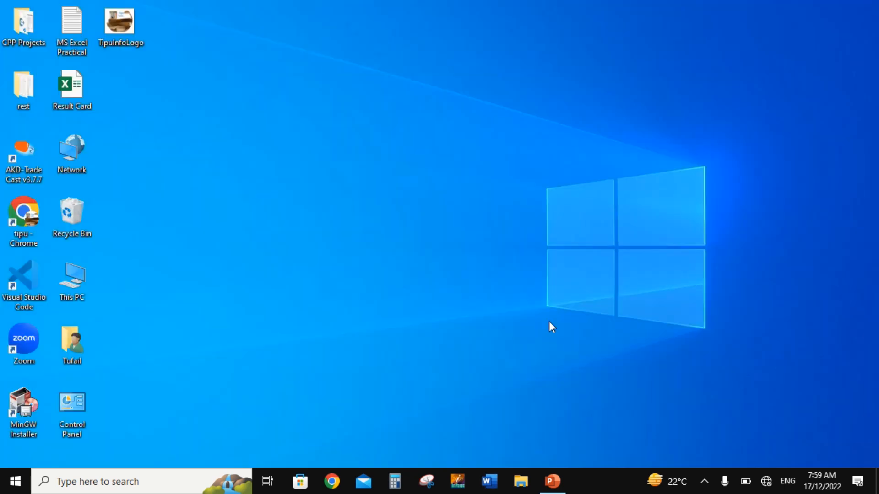
Start Word through the Run command "winword", dismiss the activation wizard, and create a blank document
key("super+r")
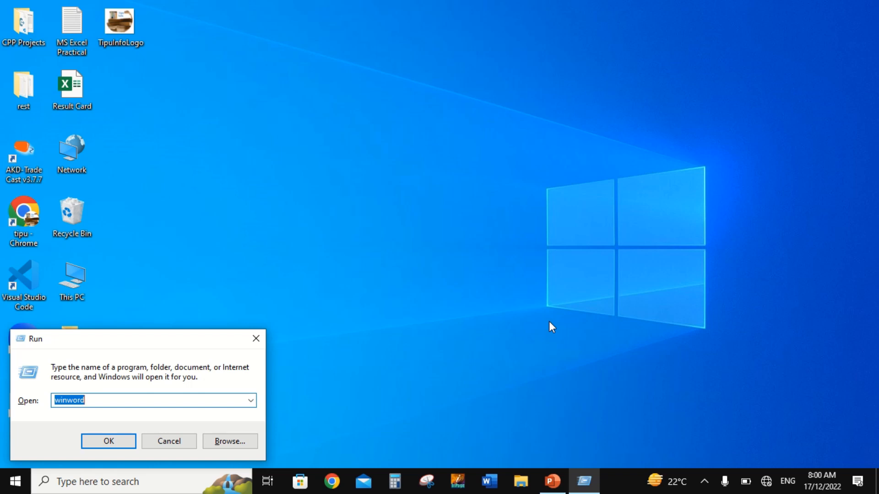
left_click(350, 30)
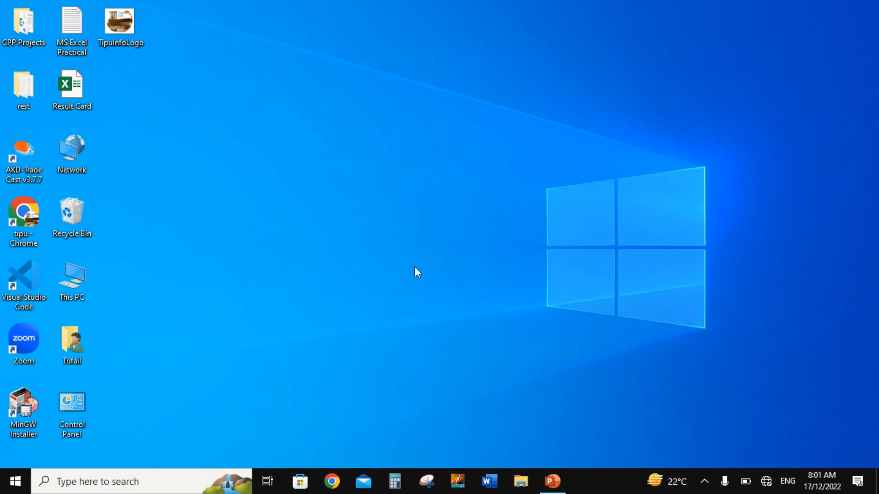
key("super+r")
type("winwor")
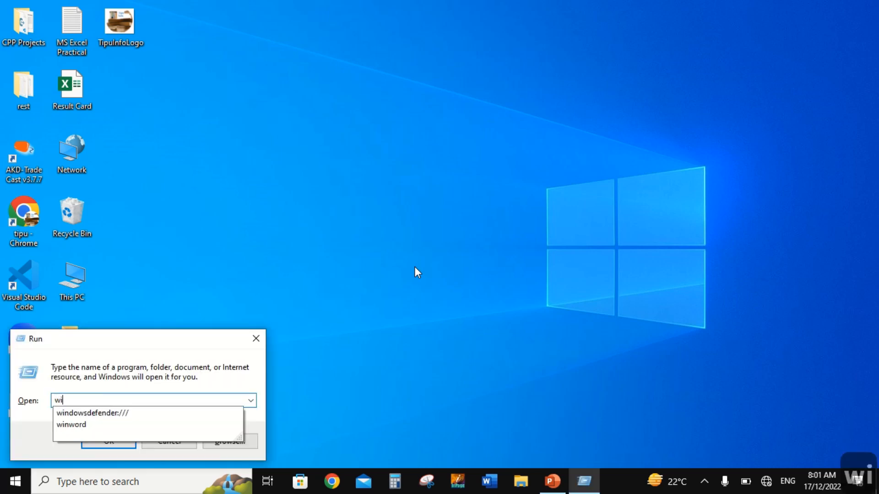
type("d")
key("Return")
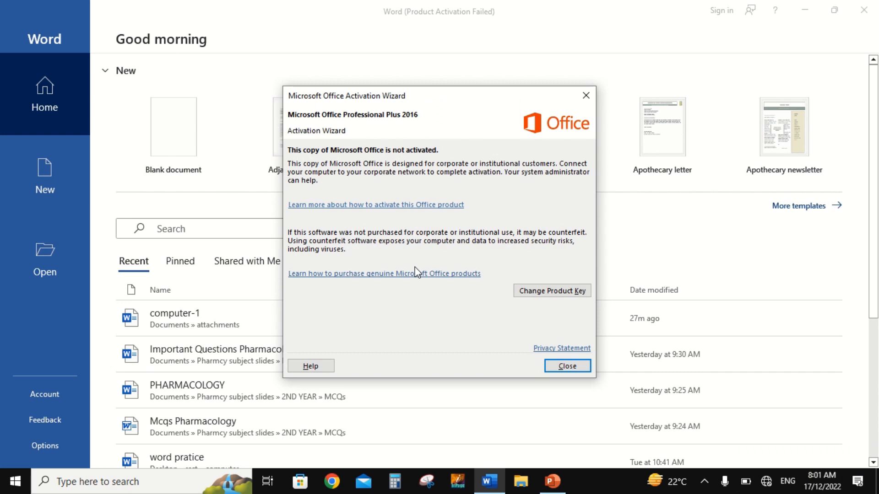
left_click(569, 368)
left_click(158, 123)
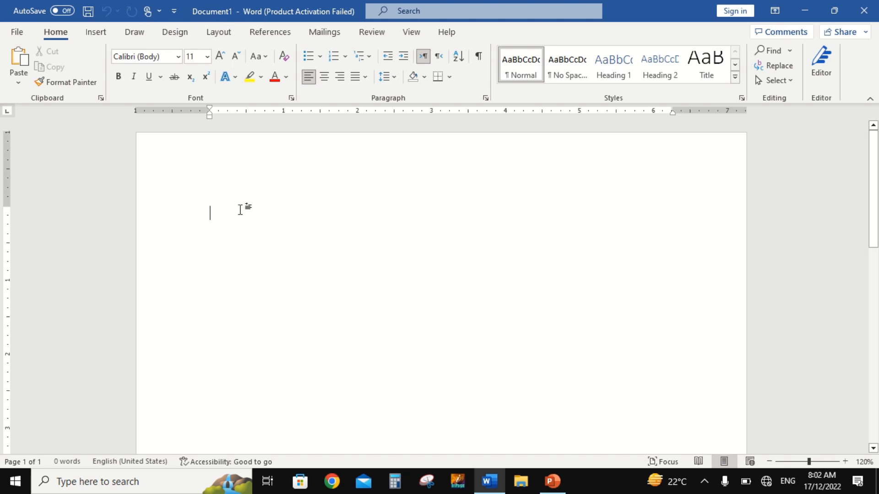
Save the blank document to the Desktop as "Word Practical" in Word Document format
key("ctrl+s")
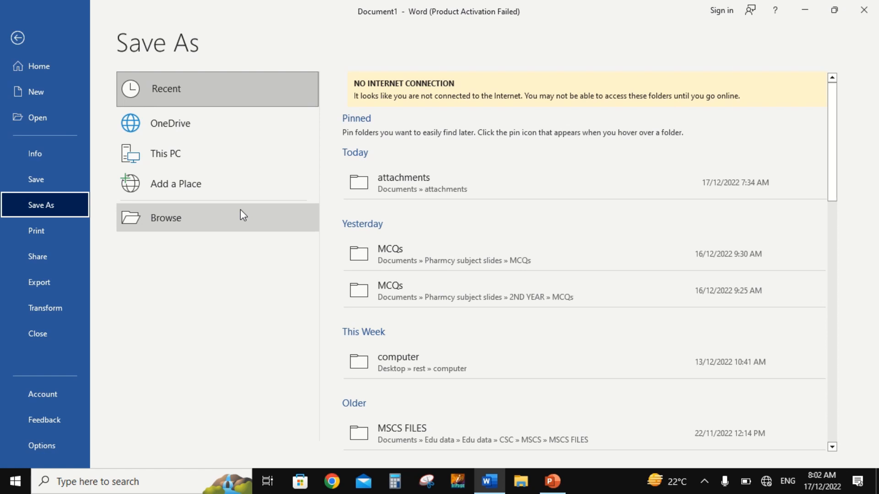
left_click(240, 210)
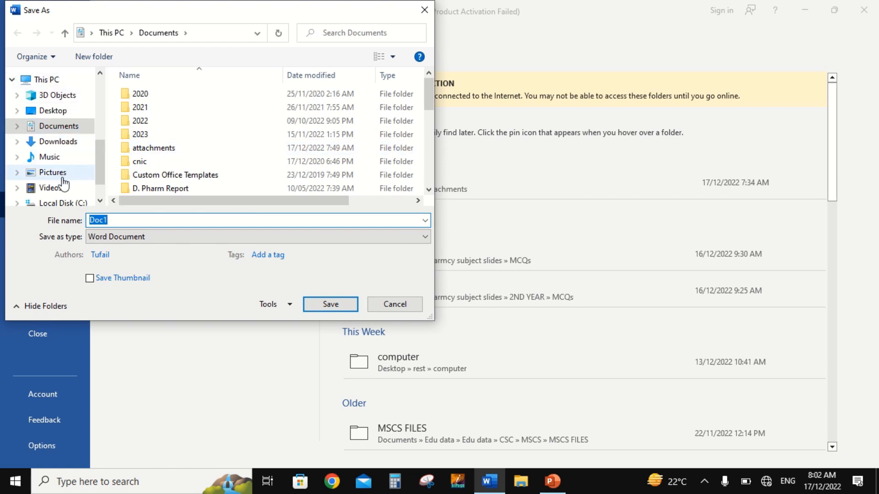
left_click(57, 113)
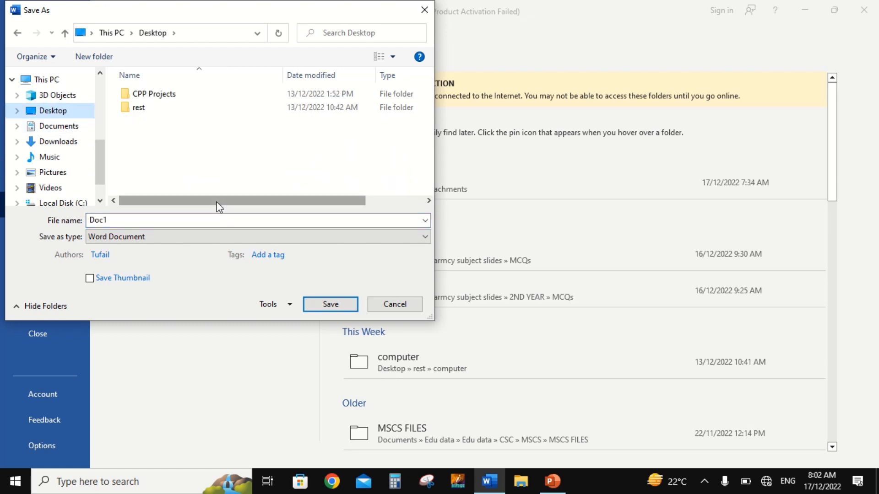
left_click(186, 223)
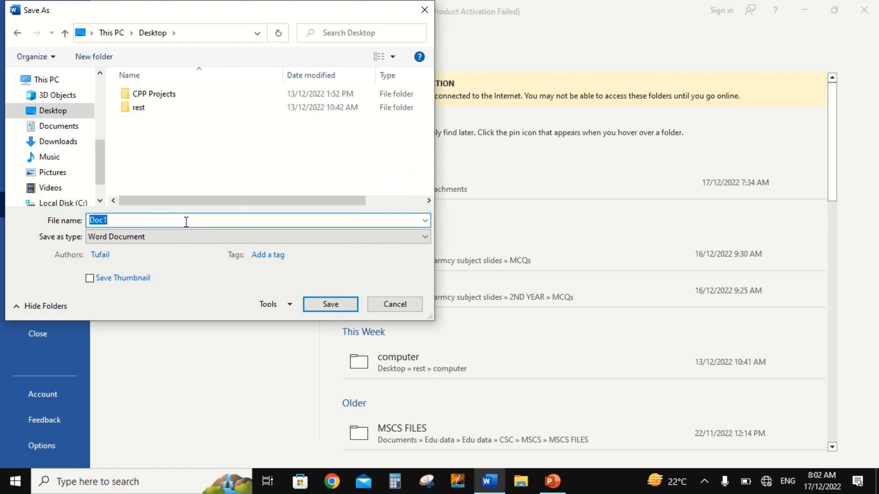
type("W")
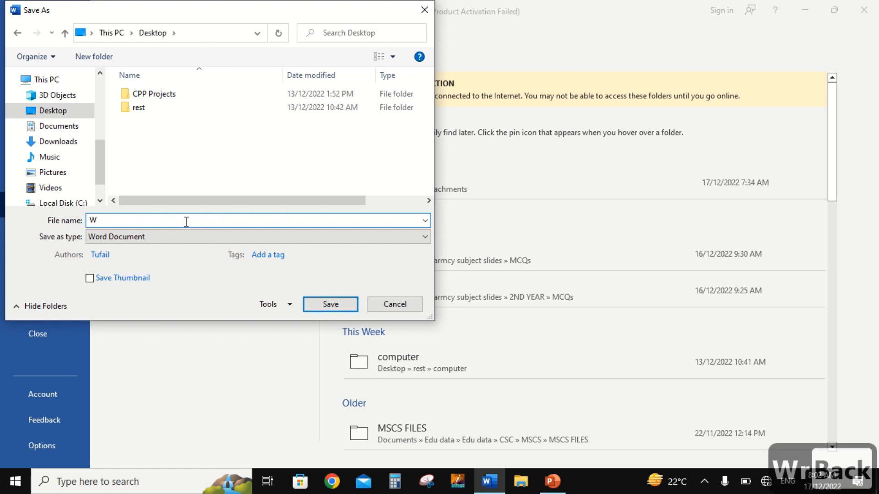
type("ord")
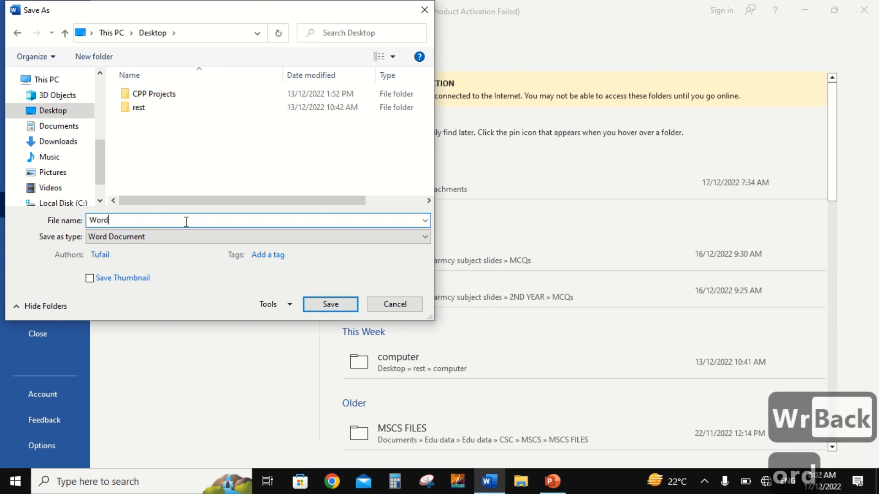
type(" Practical")
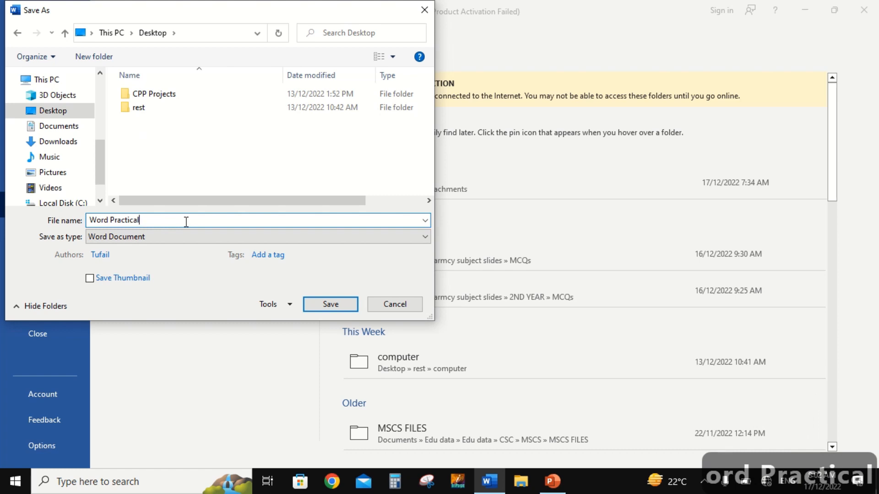
left_click(329, 304)
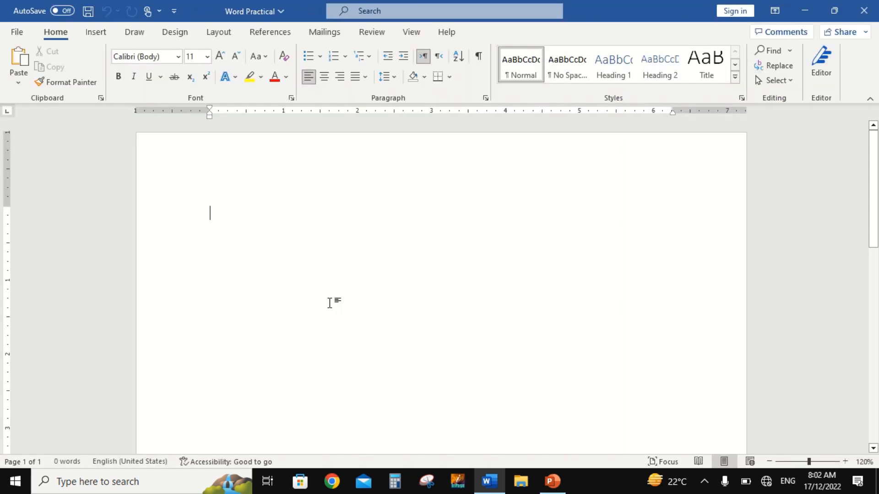
Try a bottom offset of 10 in the keystroke overlay's settings, return it to 0, view its appearance options, and close without saving
left_click(704, 481)
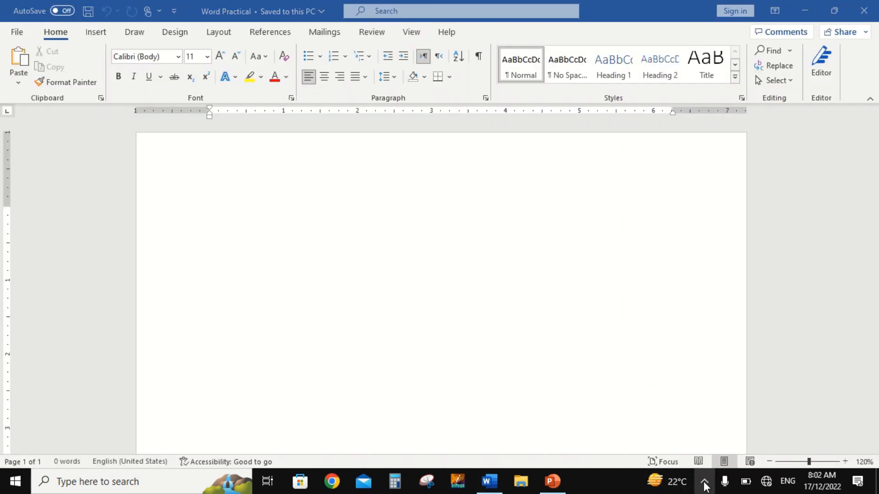
left_click(691, 453)
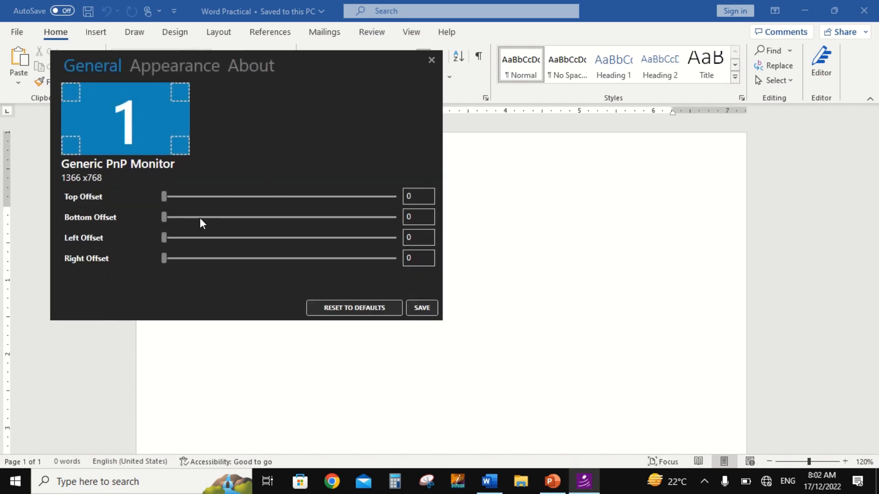
left_click_drag(160, 218, 187, 217)
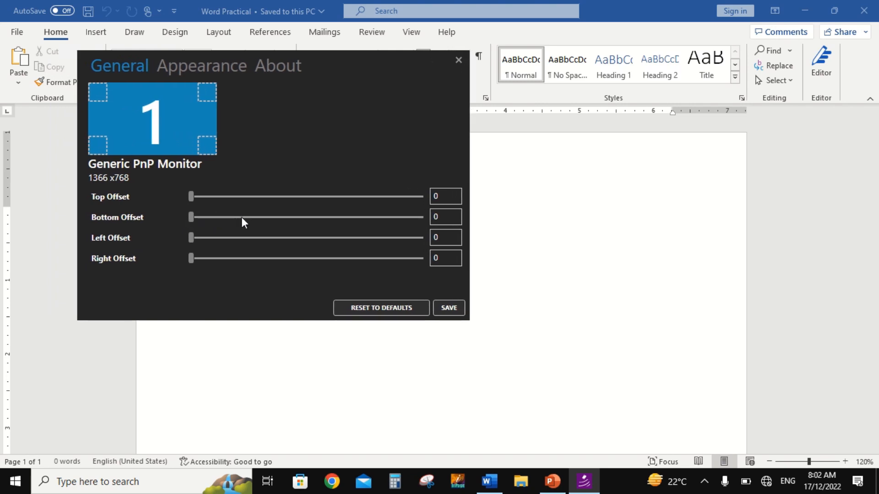
left_click(271, 218)
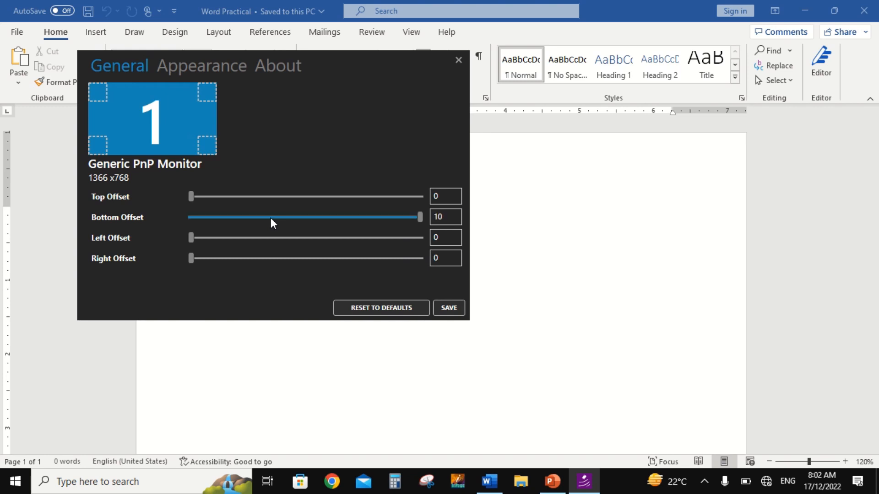
left_click(249, 218)
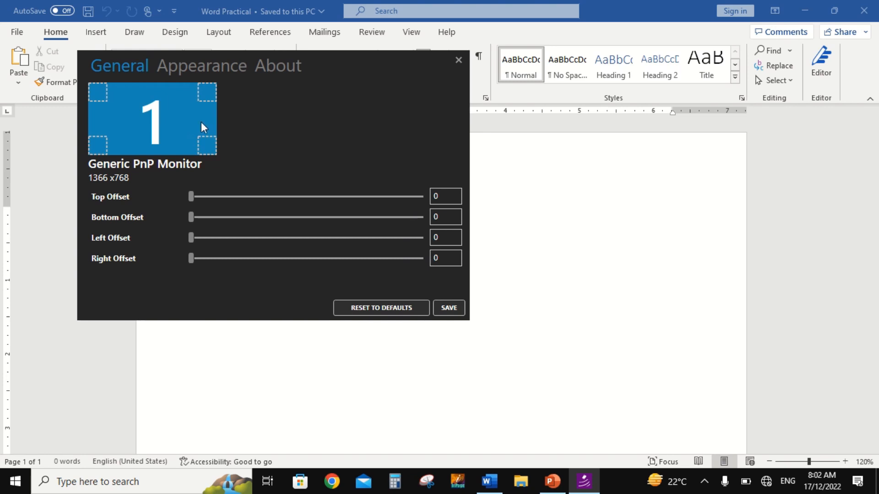
left_click(186, 69)
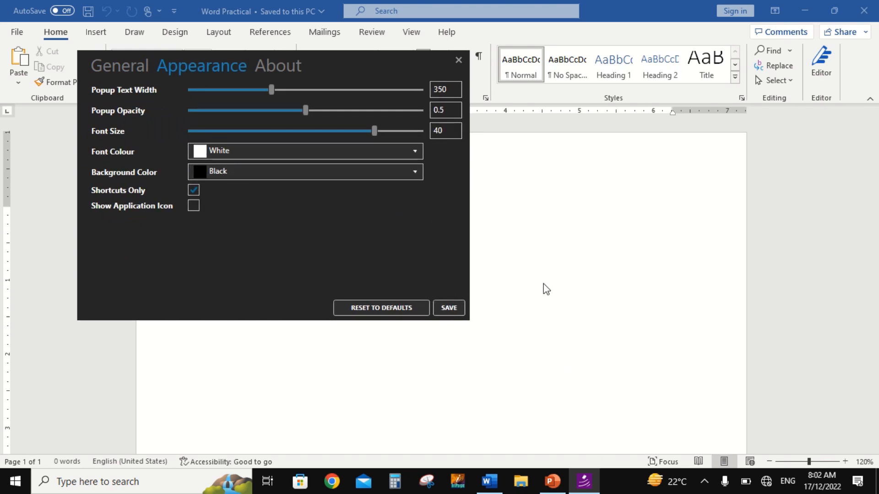
left_click(456, 59)
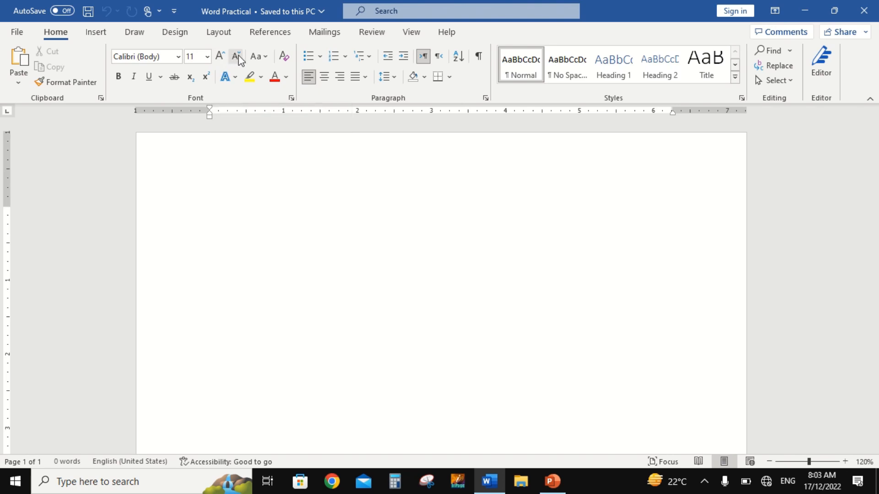
View the Change Case options for text capitalization and return to the blank page
left_click(259, 58)
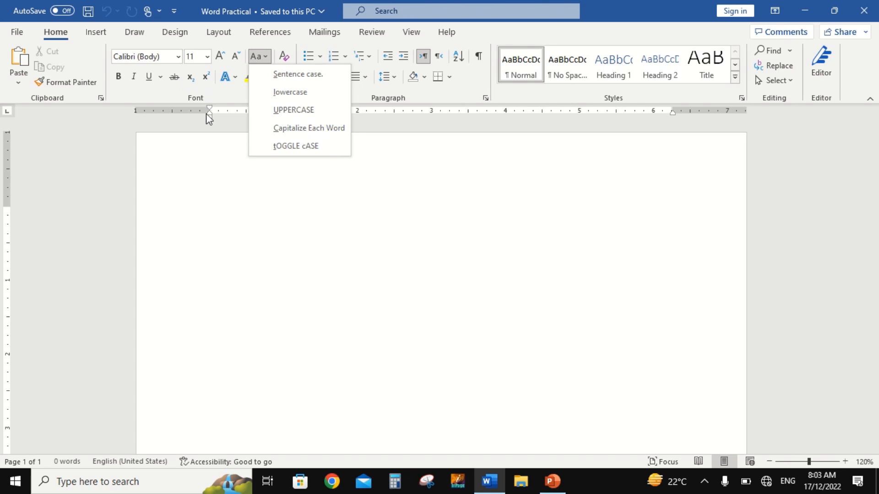
left_click(216, 184)
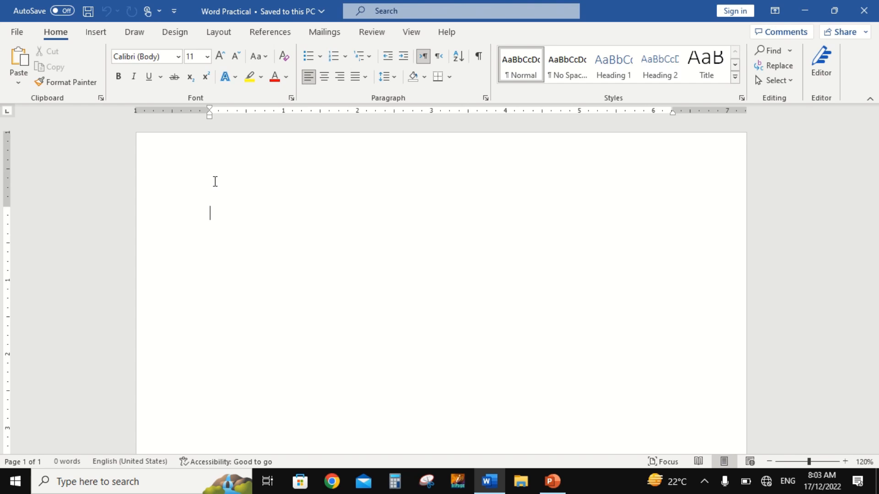
Write "This is Ms Word Practical for the student of Pharmacy Technician" as the document's first line
type("This is ")
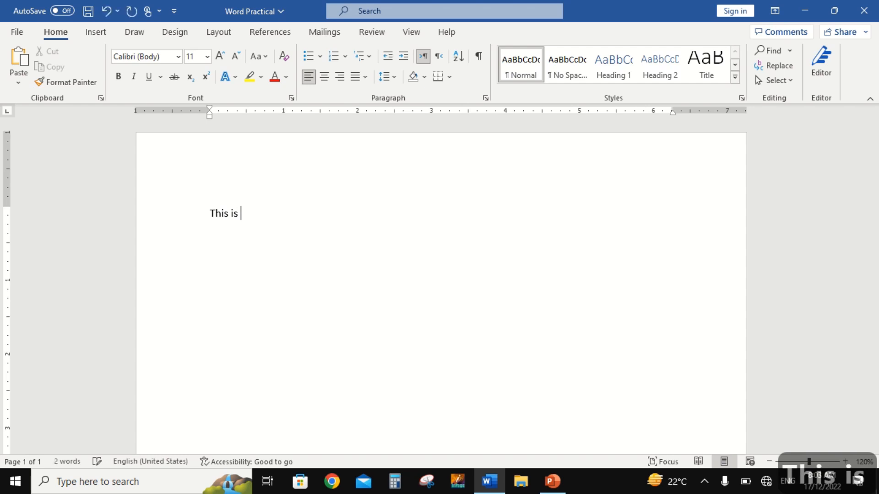
type("W")
key("BackSpace")
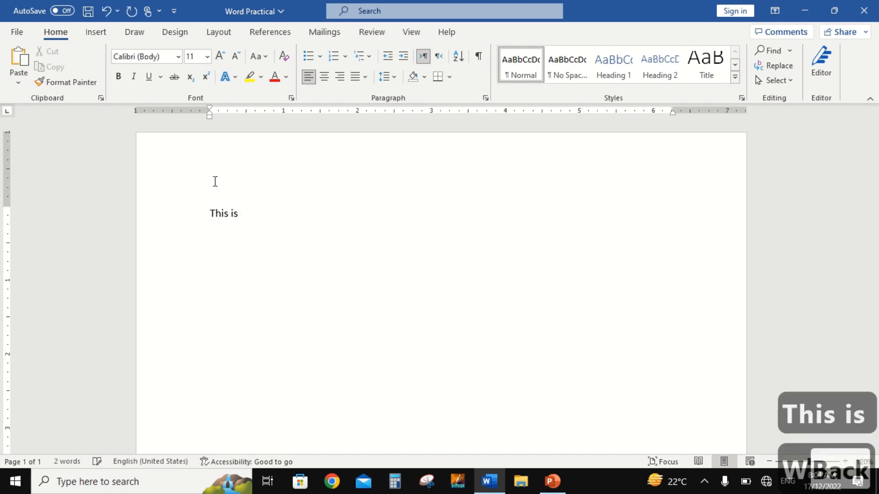
type("Ms Wiord")
key("BackSpace")
key("BackSpace")
key("BackSpace")
key("BackSpace")
type("ord Practical for the stud")
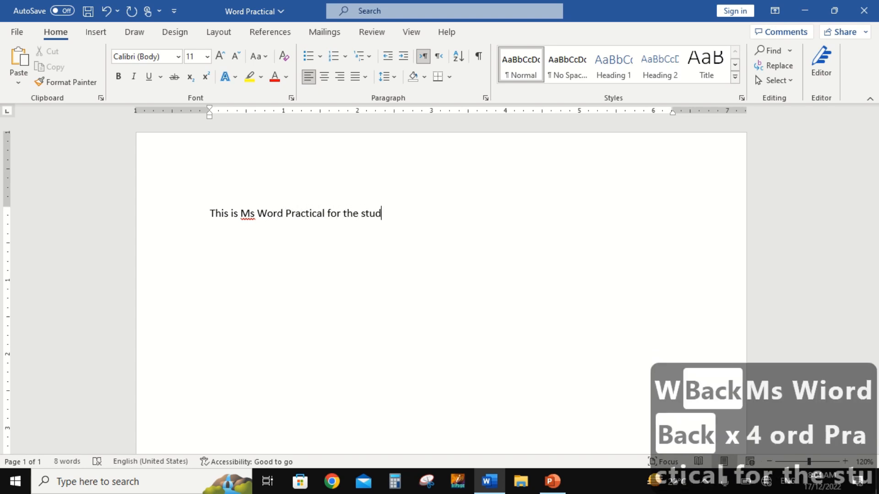
type("ent of P")
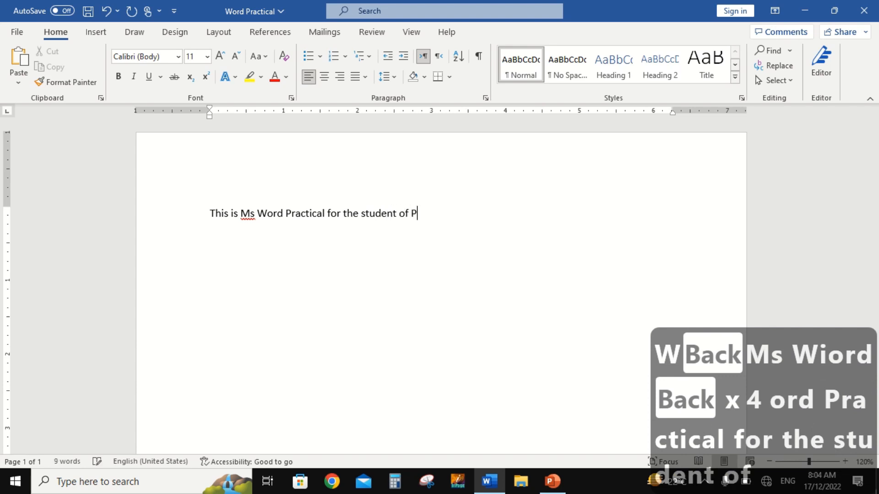
type("harmacy Tec")
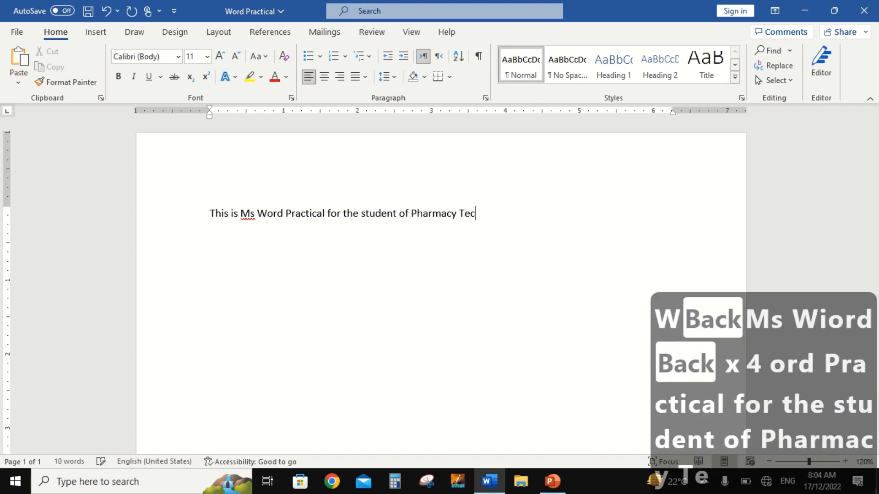
type("hncia")
key("BackSpace")
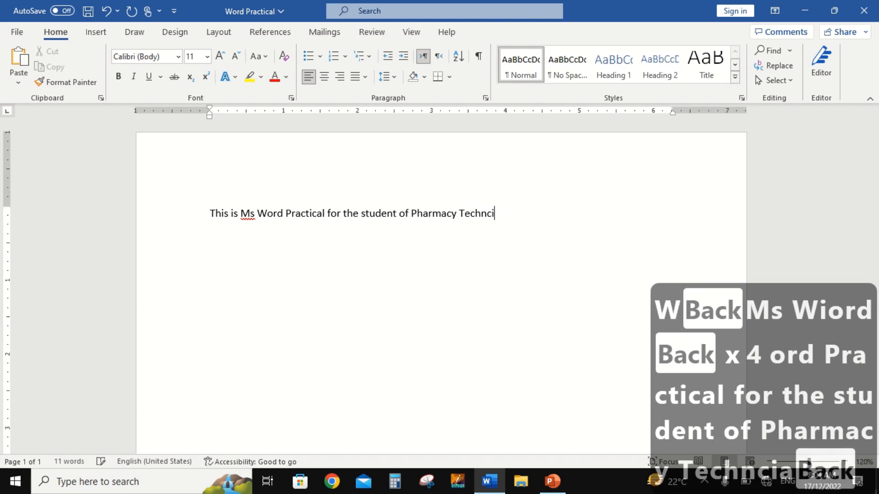
key("BackSpace")
key("BackSpace")
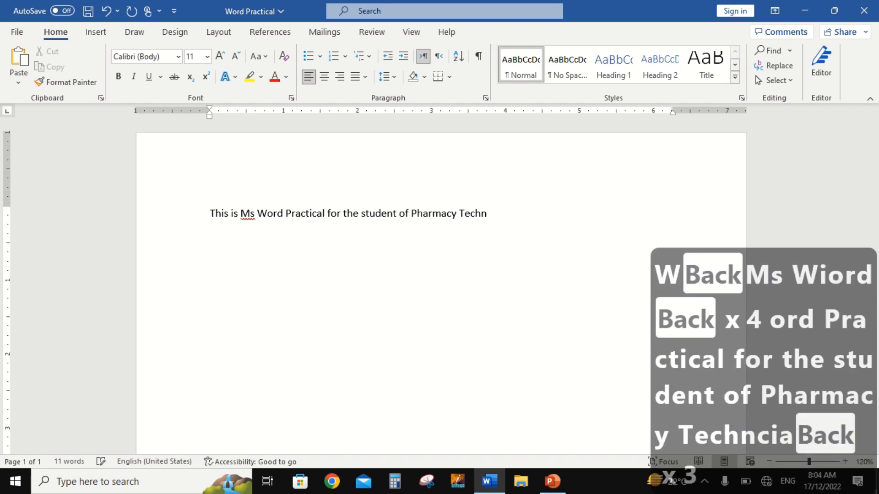
type("inic")
key("BackSpace")
key("BackSpace")
key("BackSpace")
key("BackSpace")
type("ician")
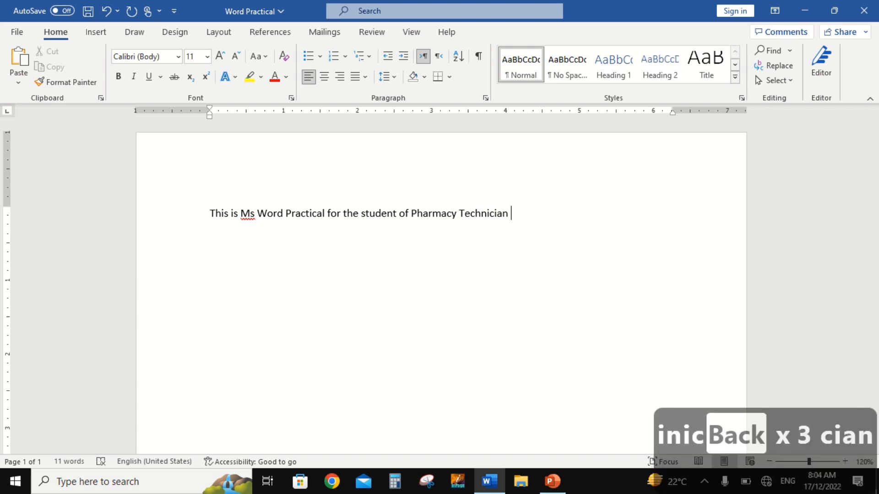
Correct the flagged word "Ms" to the spelling suggestion "MS"
key("ctrl+Left")
key("ctrl+Left")
key("ctrl+Left")
key("ctrl+Left")
key("ctrl+Left")
key("ctrl+Left")
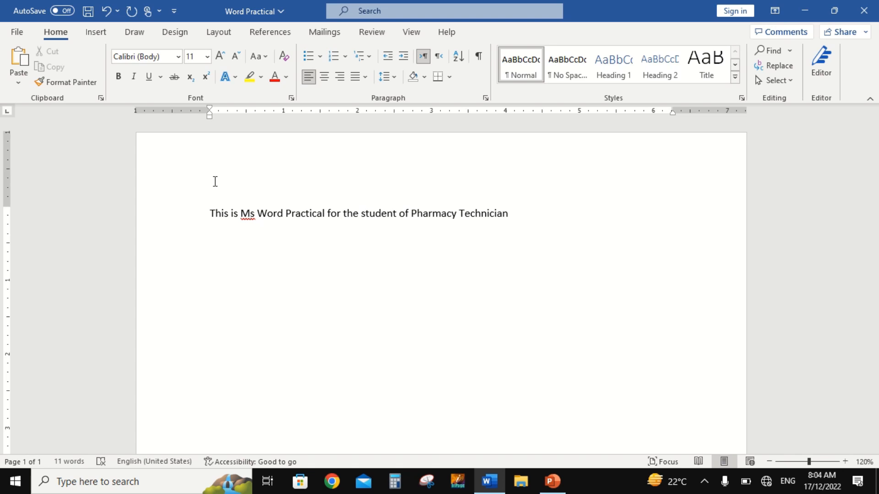
key("shift+F10")
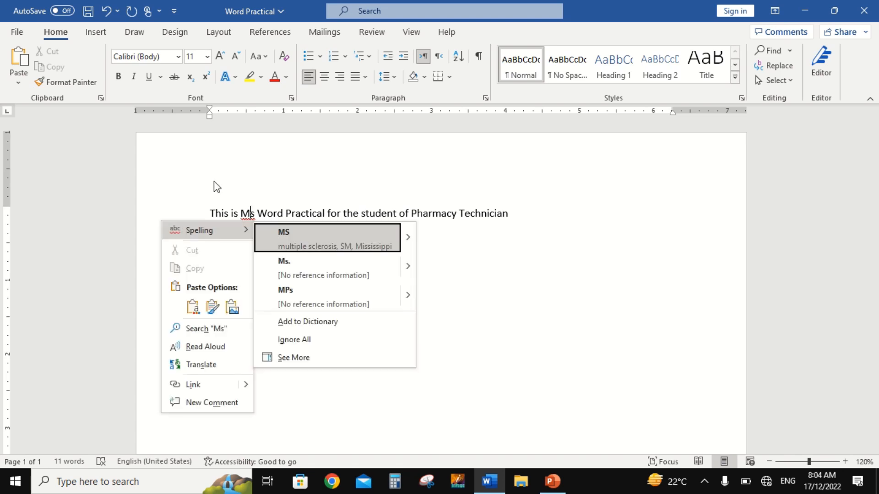
key("Return")
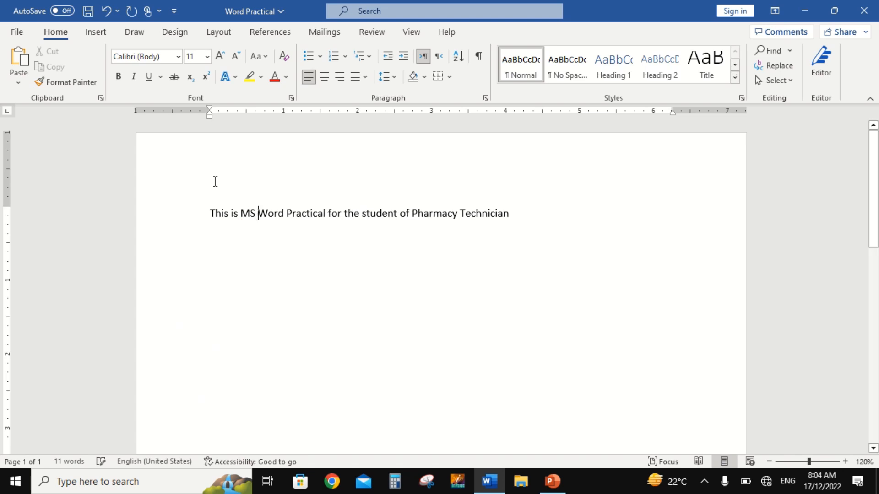
Select the whole document's text and make it bold
key("Left")
key("ctrl+a")
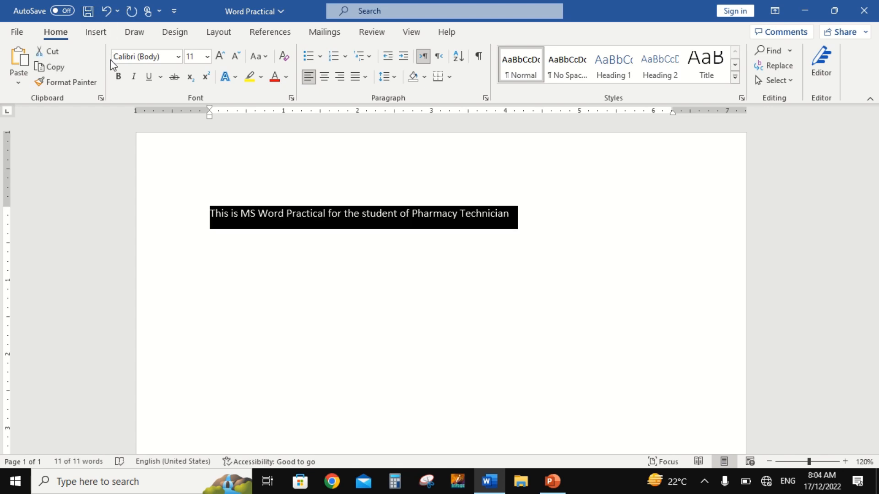
left_click(120, 78)
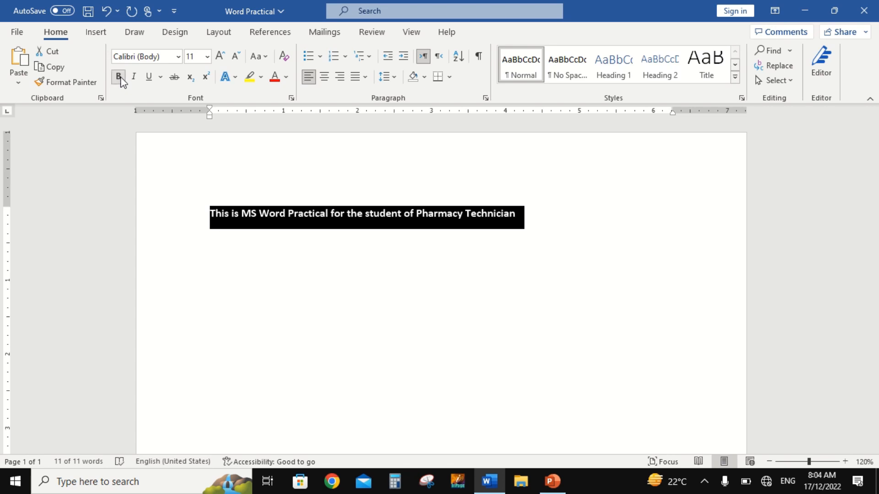
Toggle the sentence's bold formatting off and on, and enlarge the text step by step to 72 points
left_click(120, 77)
left_click(120, 78)
left_click(220, 56)
left_click(220, 56)
left_click(220, 57)
left_click(221, 57)
left_click(221, 58)
left_click(221, 57)
left_click(221, 57)
left_click(221, 57)
left_click(221, 57)
left_click(221, 58)
left_click(222, 59)
left_click(221, 58)
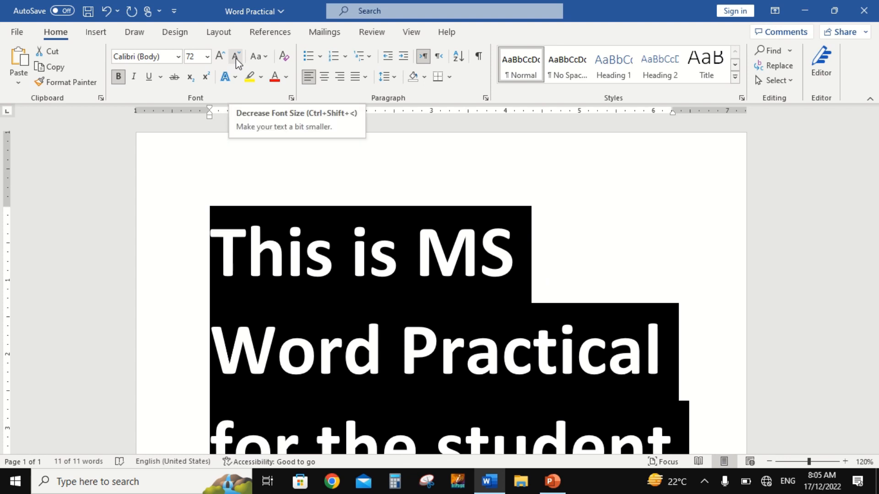
Shrink the selected sentence step by step to 28 points and set its font size to 24
left_click(235, 58)
left_click(235, 58)
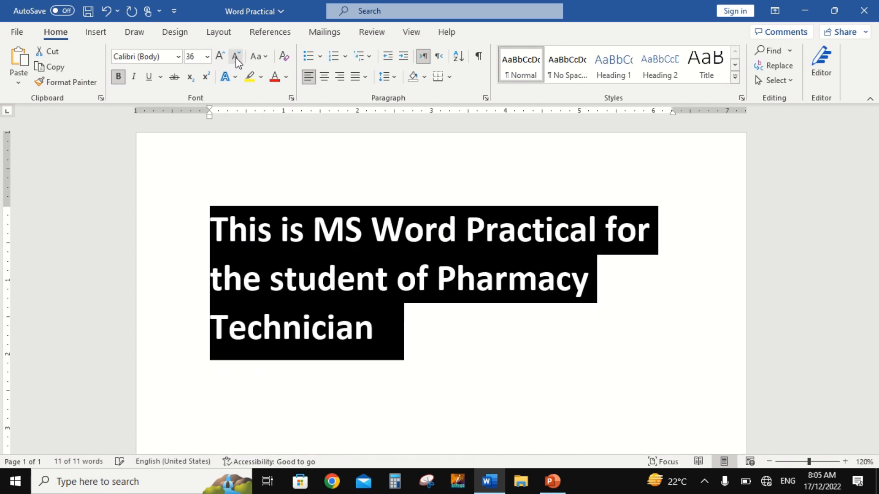
left_click(235, 58)
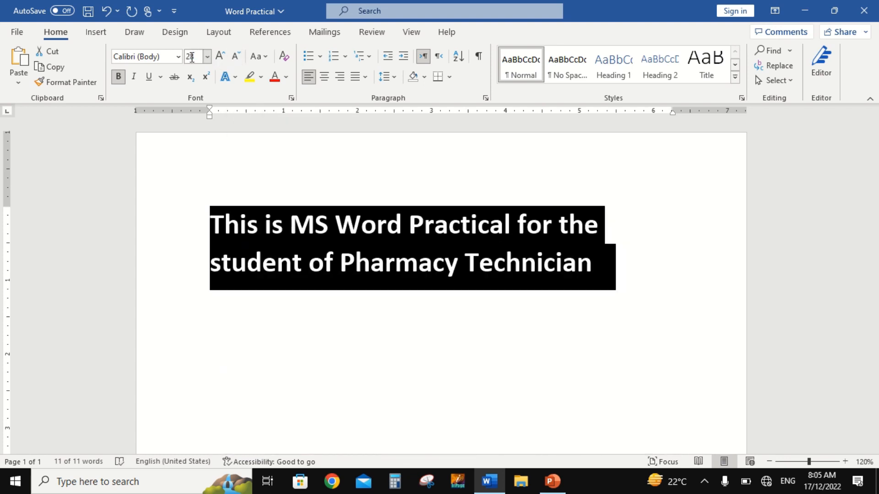
left_click(207, 56)
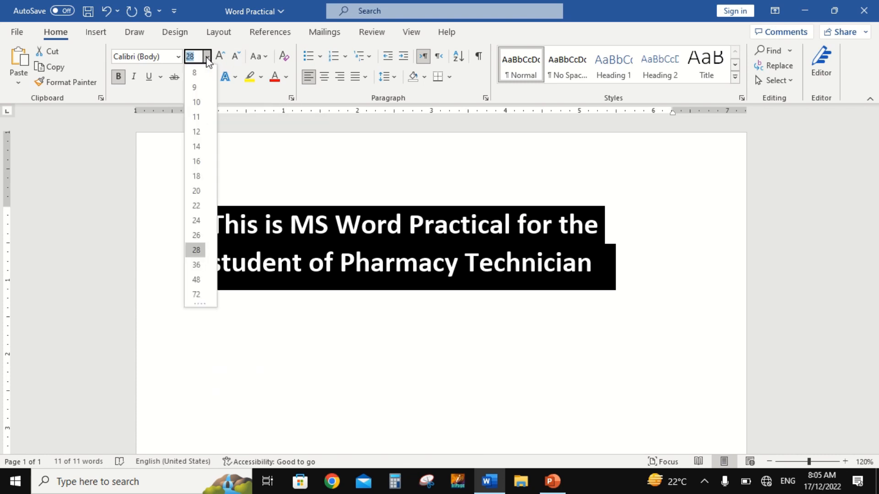
left_click(202, 218)
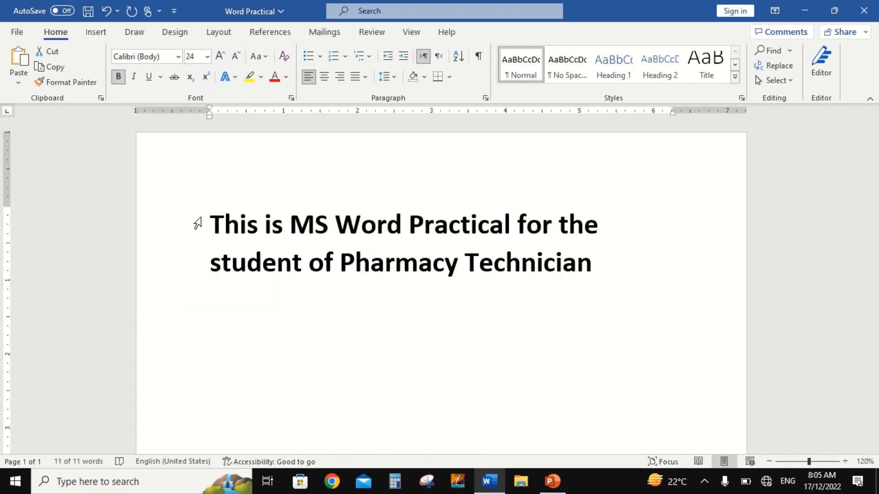
Change the sentence's font to Times New Roman and increase its size by one point to 25
left_click(153, 59)
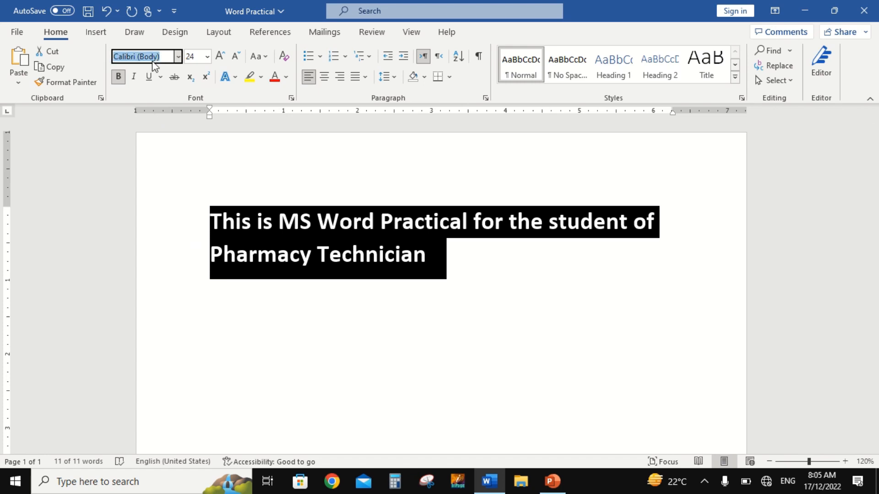
type("Times New Roma")
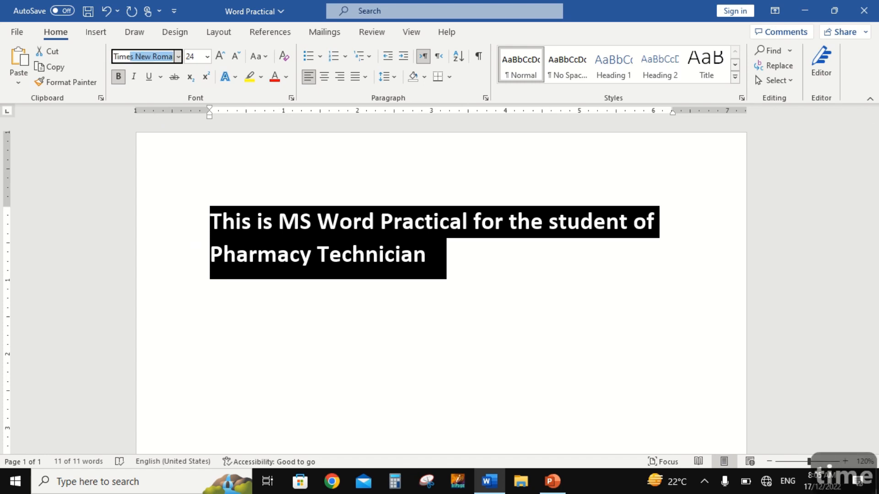
key("Return")
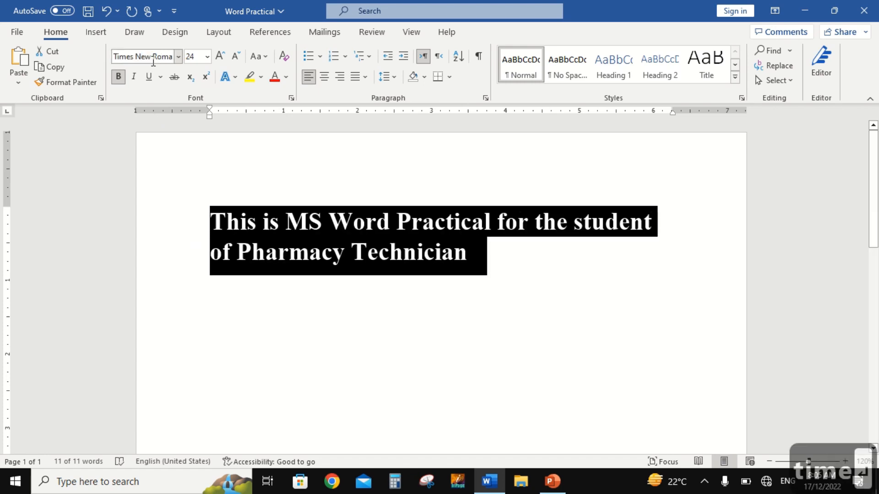
key("ctrl+bracketright")
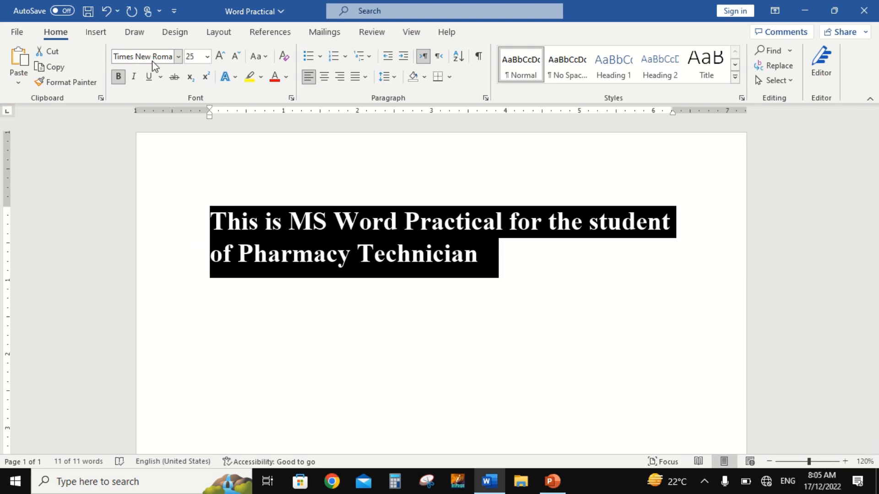
Remove the bold formatting from the sentence and make it italic
left_click(118, 77)
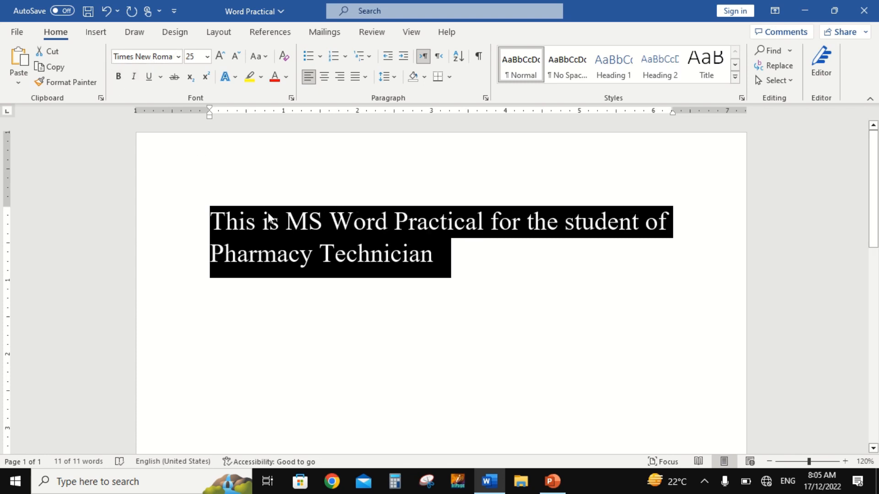
left_click(133, 77)
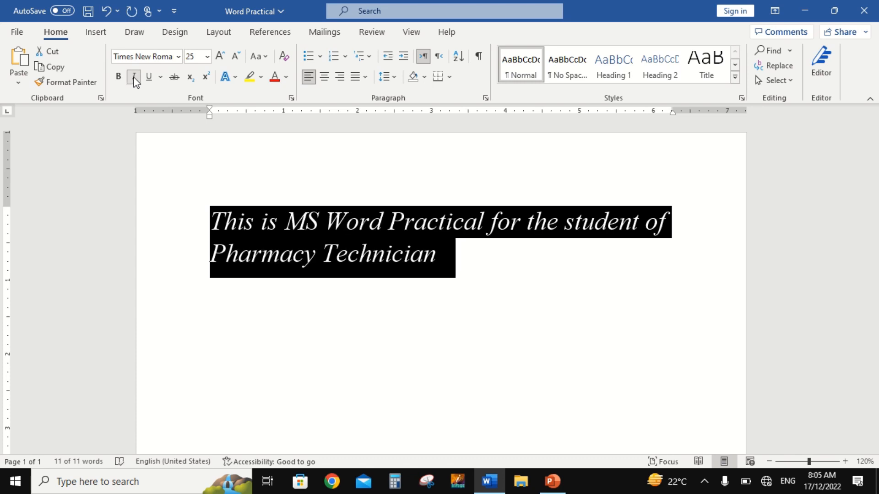
left_click(134, 78)
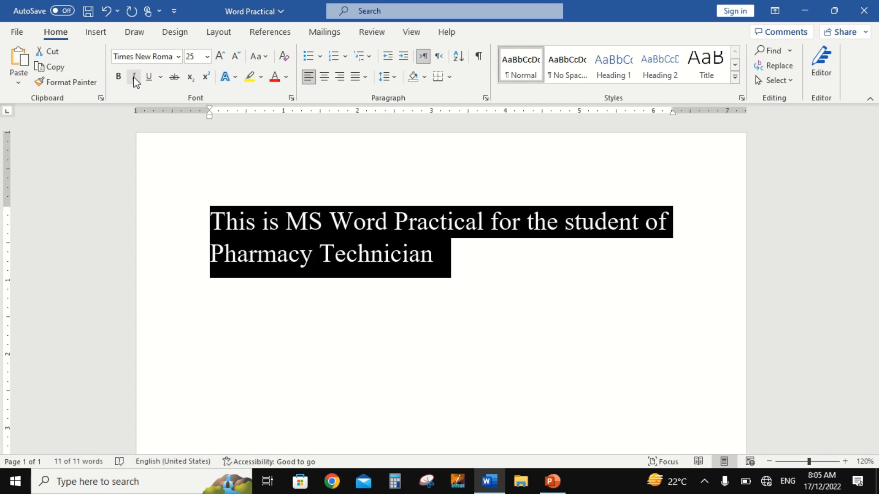
left_click(135, 78)
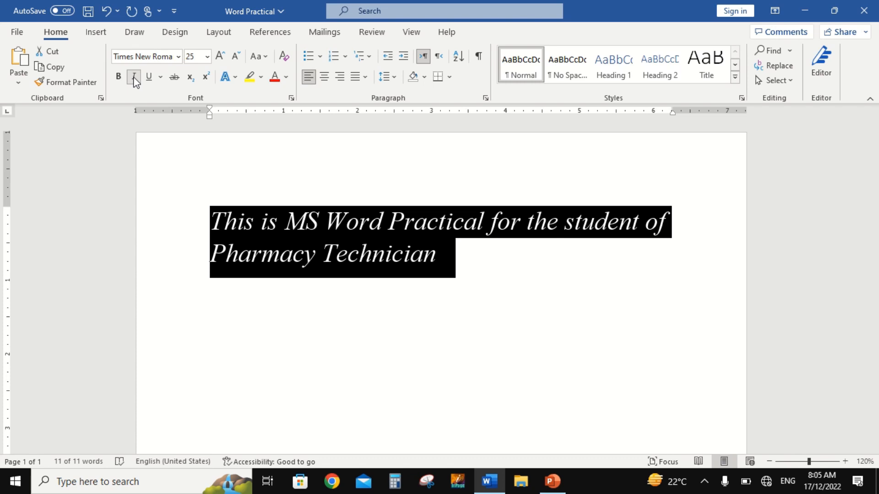
Add an empty line above the sentence and insert a table with three columns and two rows there
key("Left")
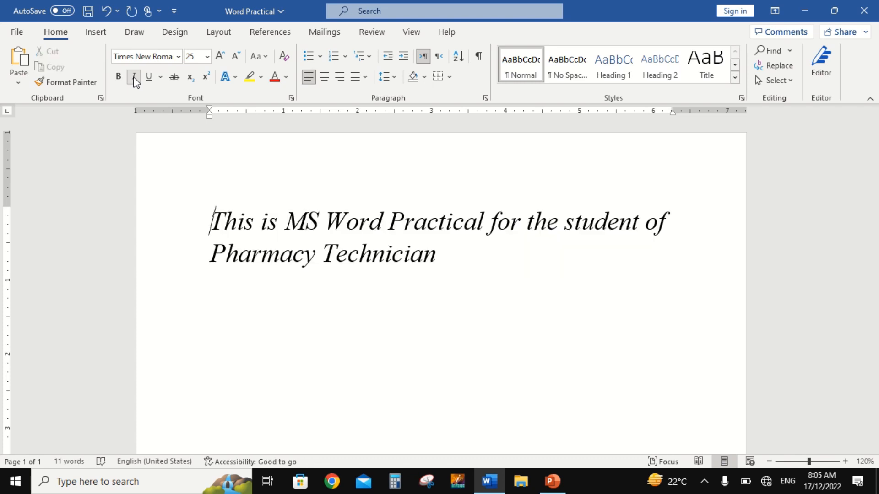
key("Return")
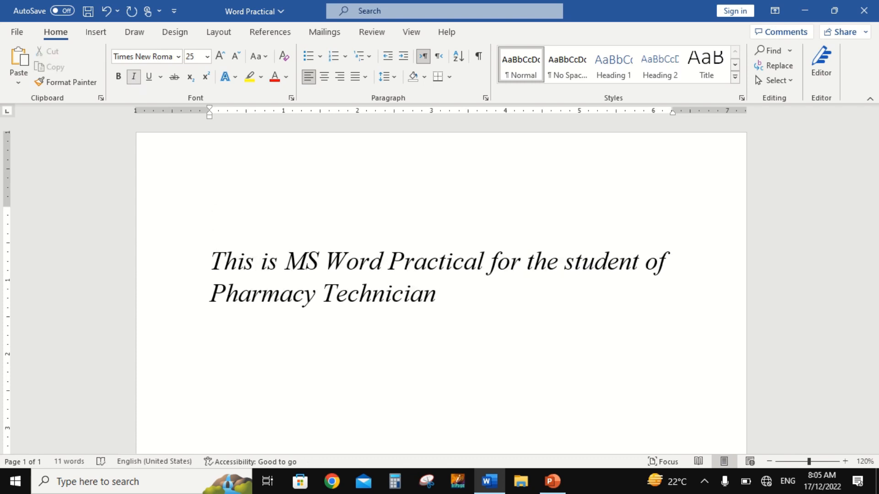
left_click(97, 33)
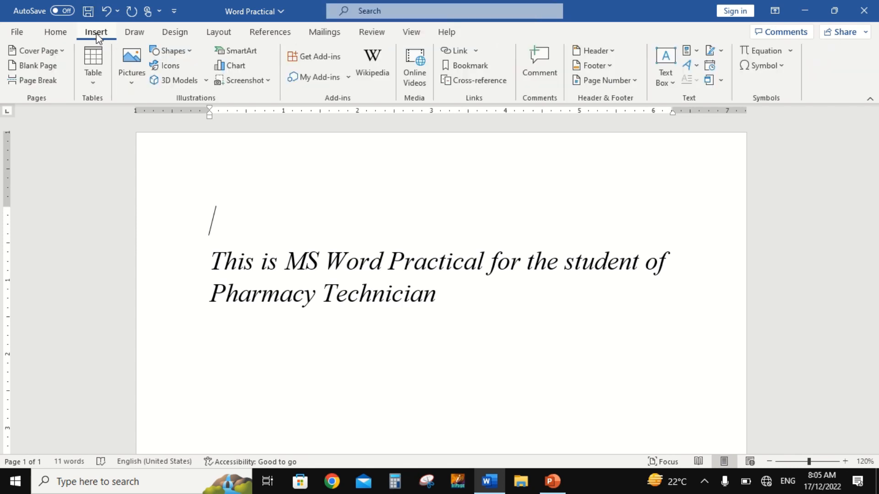
left_click(96, 77)
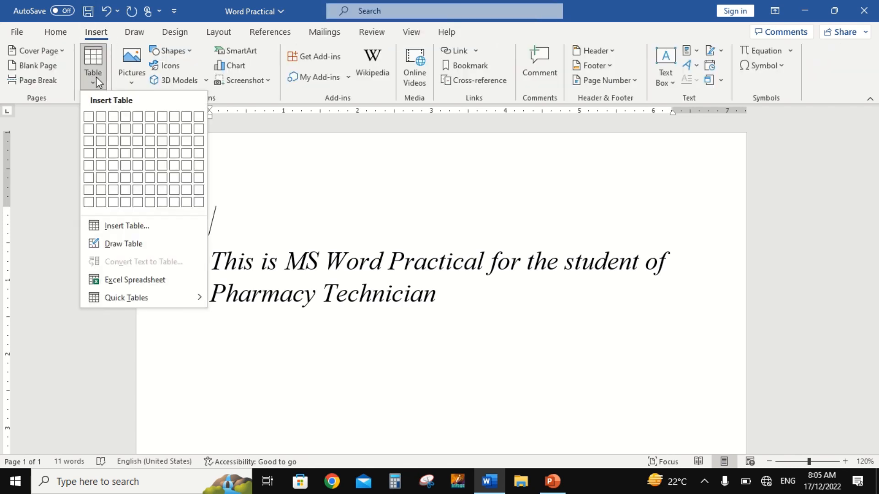
left_click(113, 128)
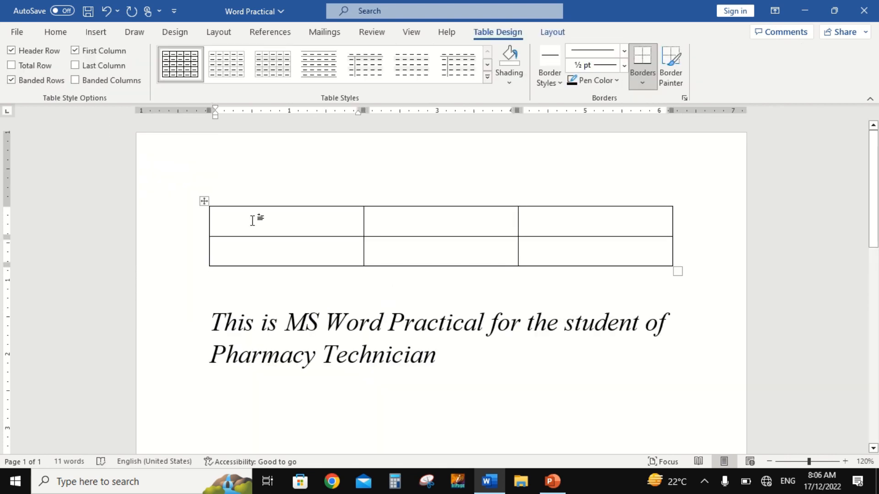
Select all cells of the empty table and turn off their italic formatting
key("shift+Right")
key("shift+Right")
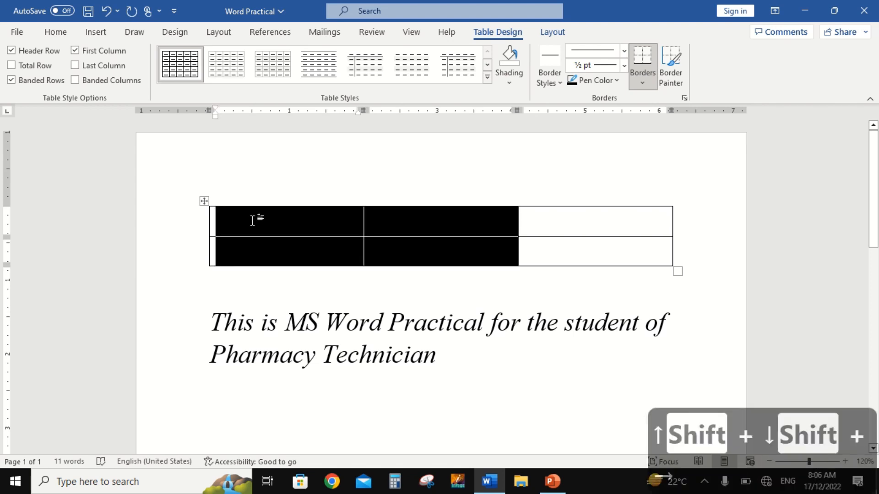
key("shift+Down")
key("shift+Left")
key("shift+Left")
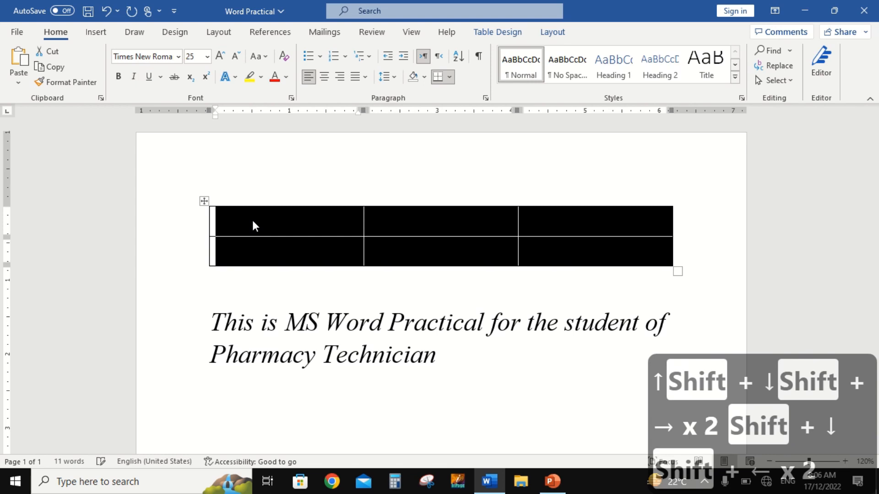
Fill the table's first row with the headings "Sr. No.", "Command" and "Shortcut"
left_click(253, 221)
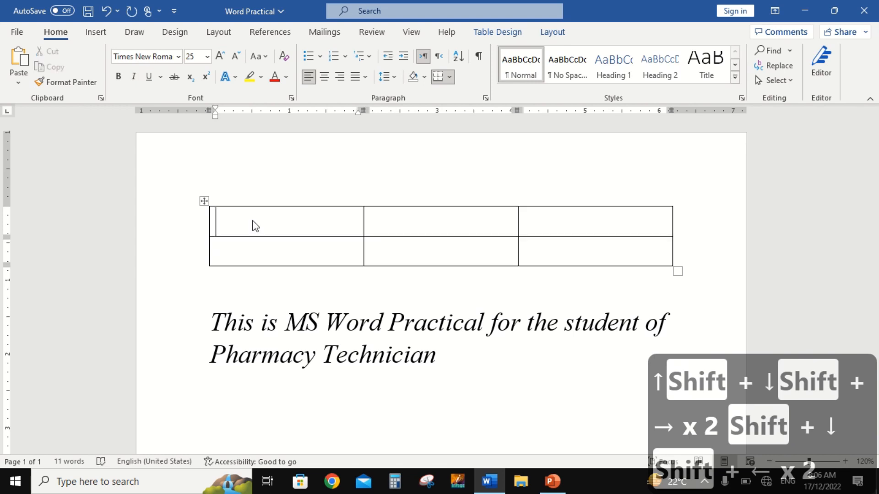
type("Sr. No.")
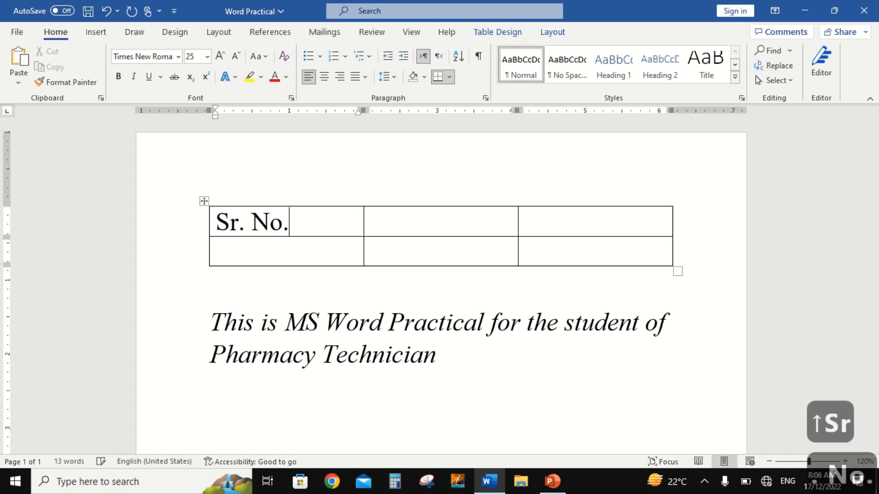
key("Tab")
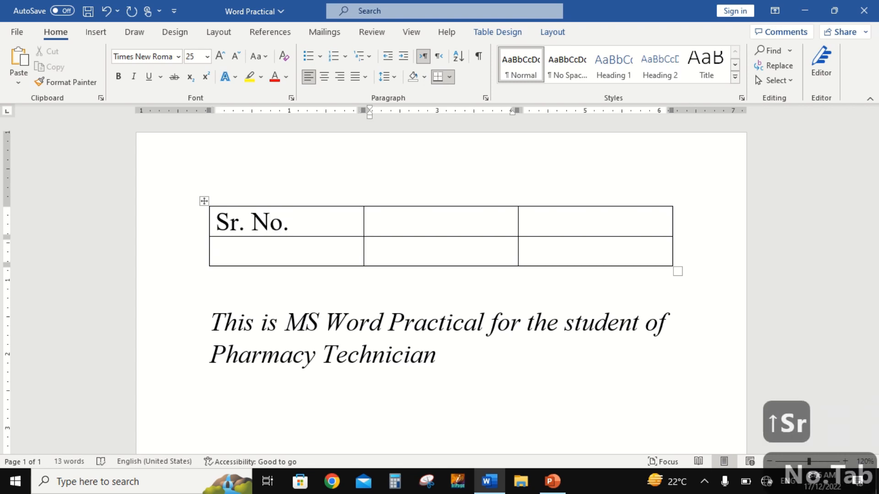
type("Coman")
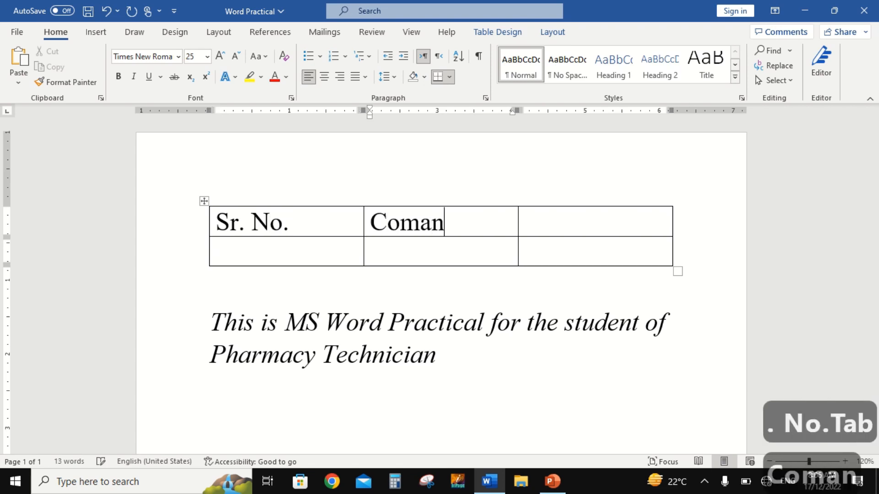
key("BackSpace")
key("BackSpace")
type("m")
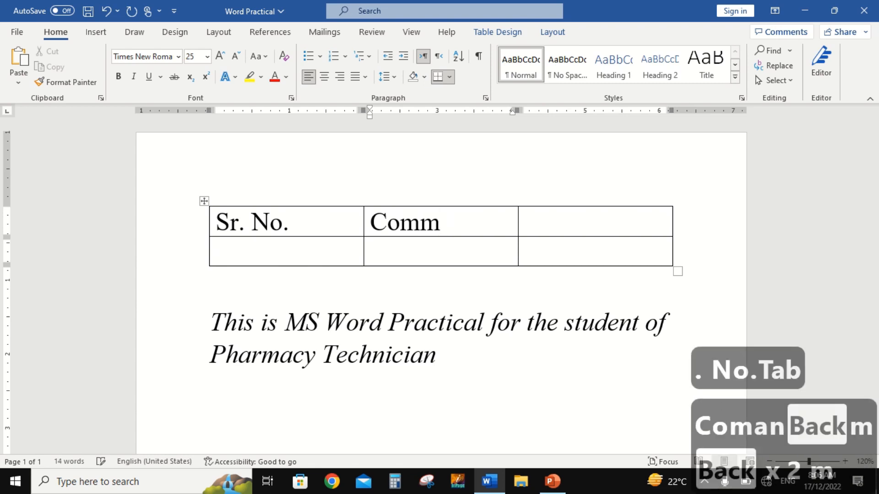
type("and")
key("Tab")
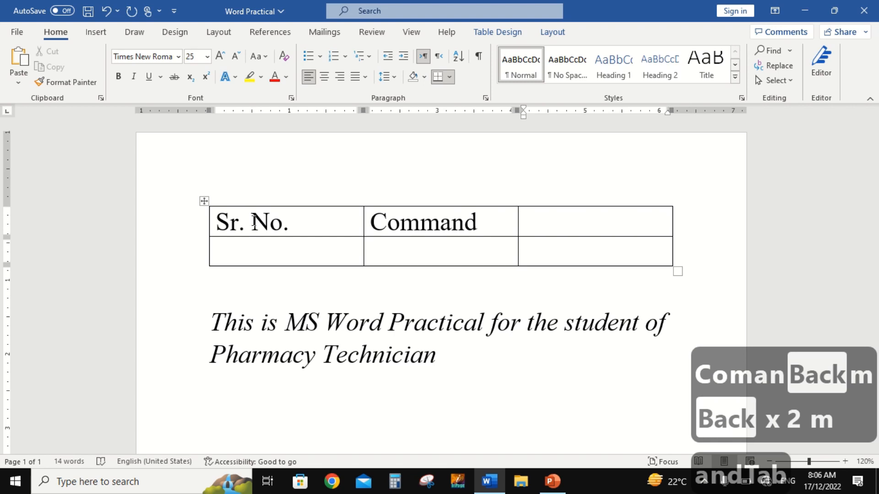
type("Shortcut")
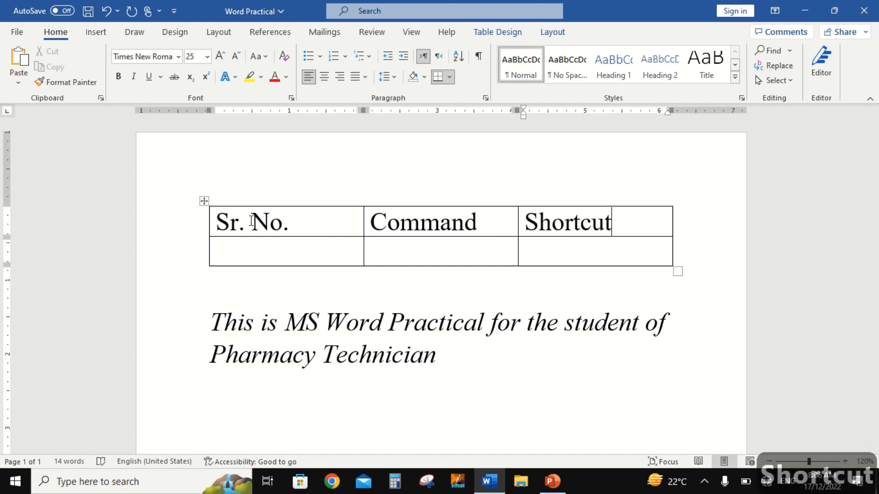
Make the table's header row bold and narrow the Sr. No. column
left_click(192, 226)
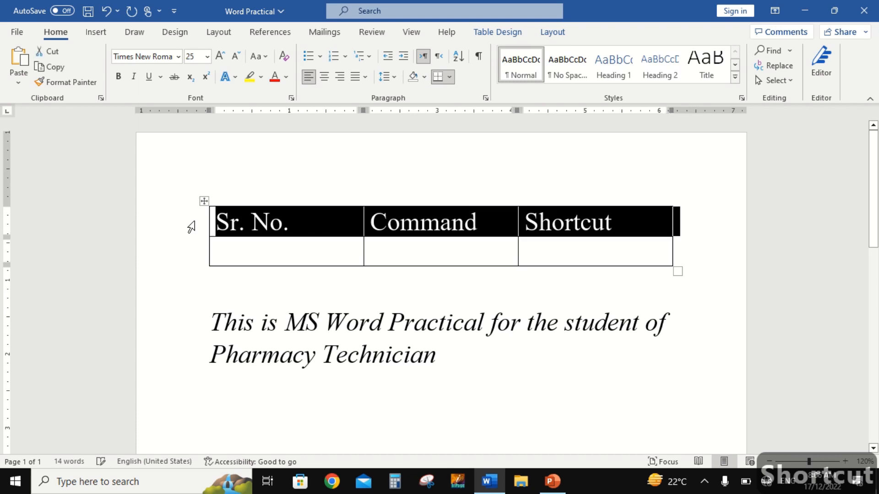
key("ctrl+b")
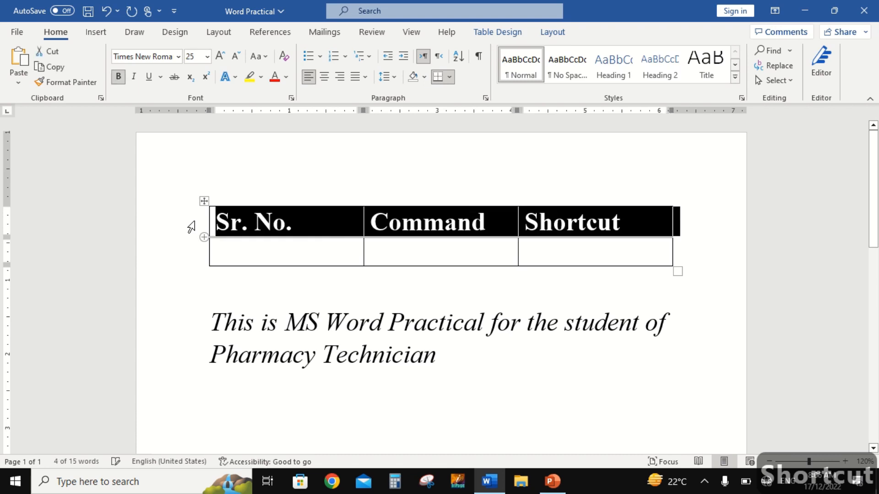
left_click(379, 249)
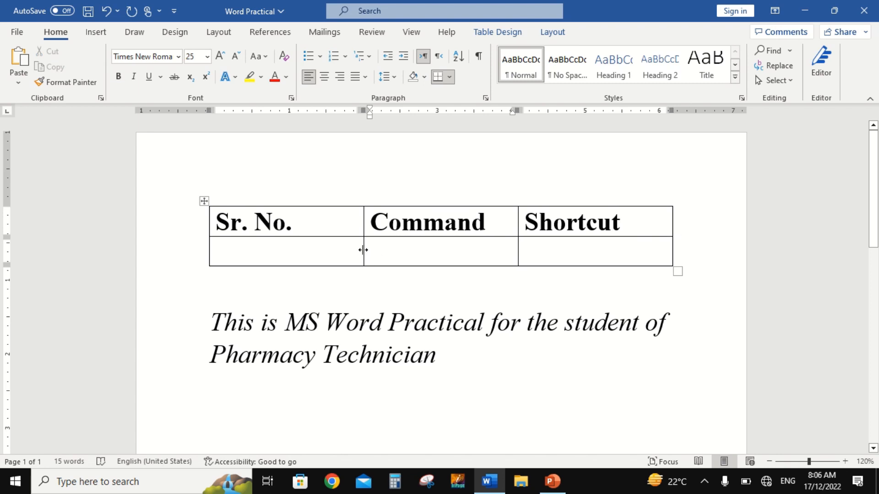
left_click_drag(363, 250, 211, 220)
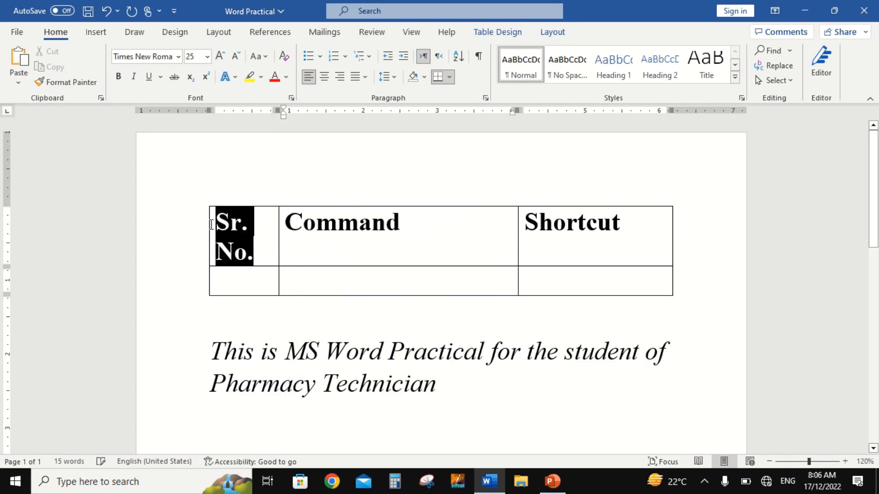
Remove bold from the "Sr. No." heading and reduce its font size to 17 points
key("ctrl+b")
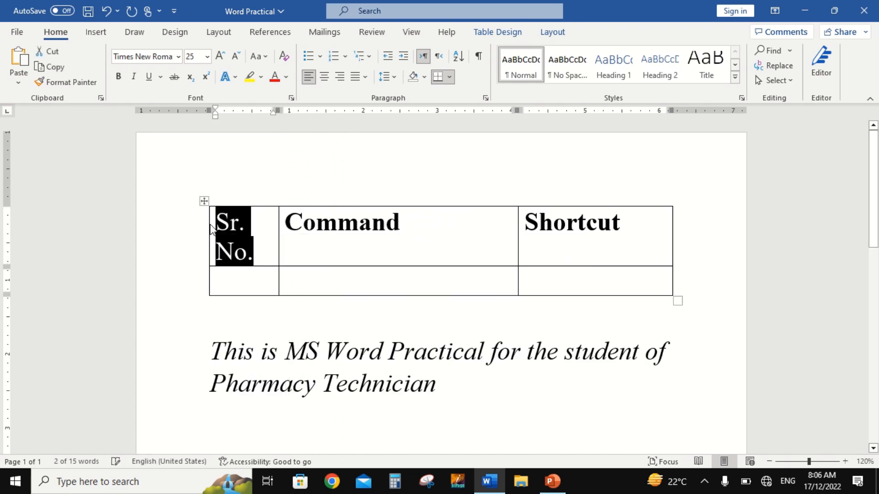
key("ctrl+bracketleft")
key("ctrl+bracketleft")
key("ctrl+bracketleft")
key("ctrl+bracketleft")
key("ctrl+bracketleft")
key("ctrl+bracketleft")
key("ctrl+bracketleft")
key("ctrl+bracketleft")
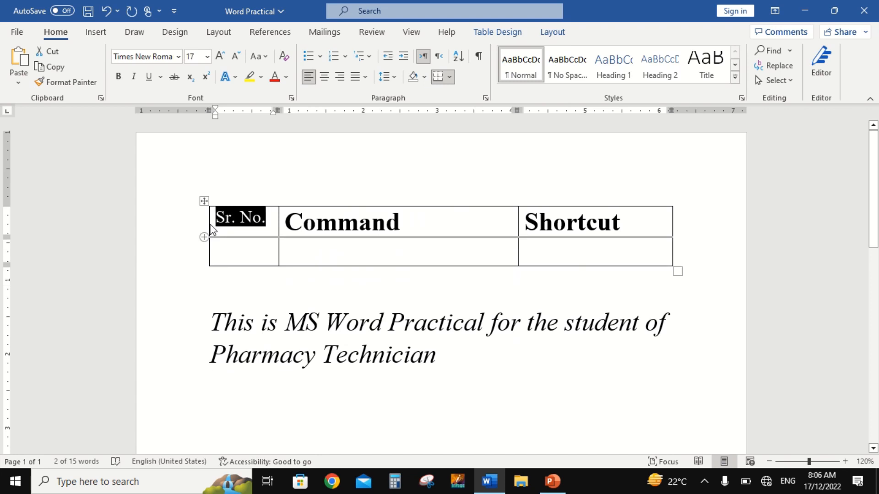
Narrow the Sr. No. column further so its heading wraps, and place the cursor in the cell below it
left_click_drag(278, 250, 247, 250)
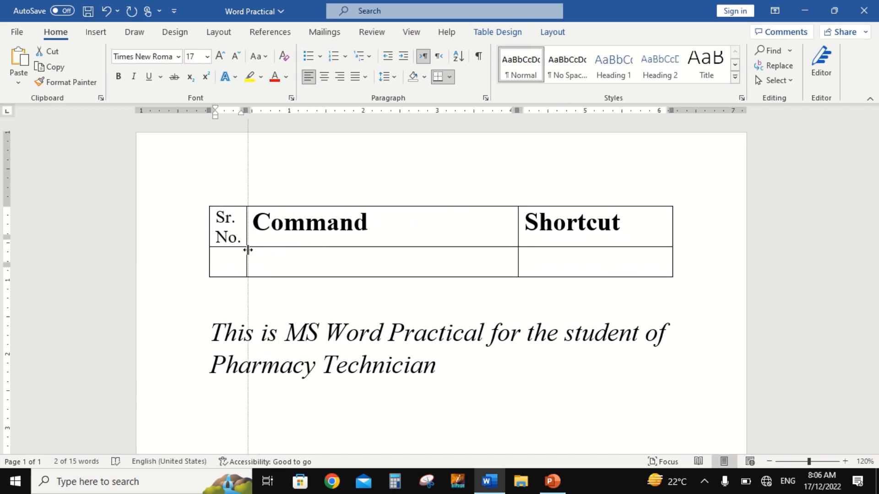
left_click(245, 258)
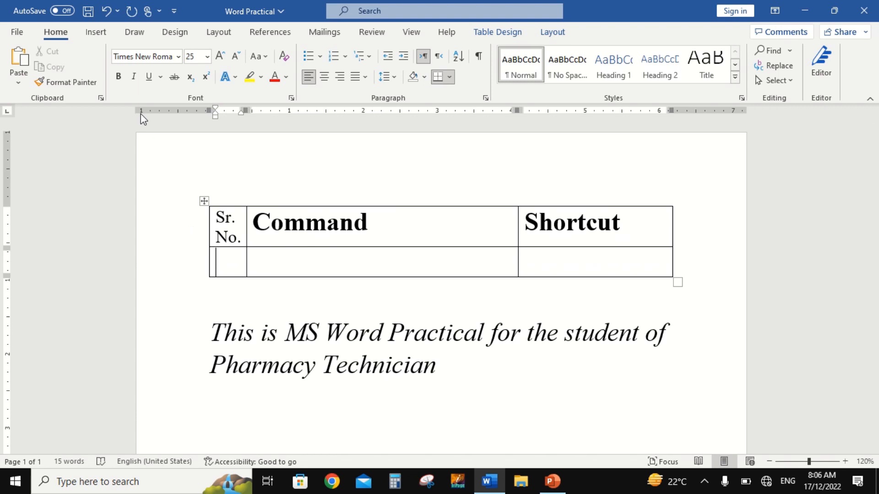
Fill the table's second row with "1", "Bold" and "Ctrl + B" under the respective headings
type("1")
key("Tab")
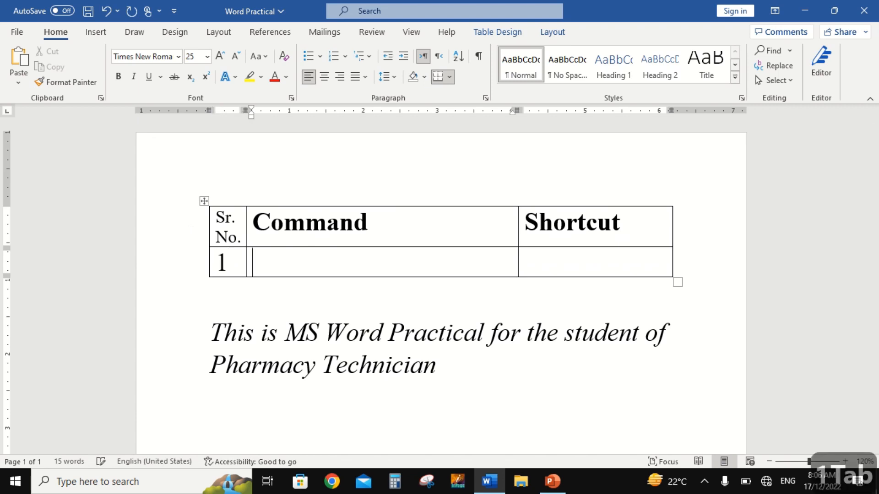
type("Bold")
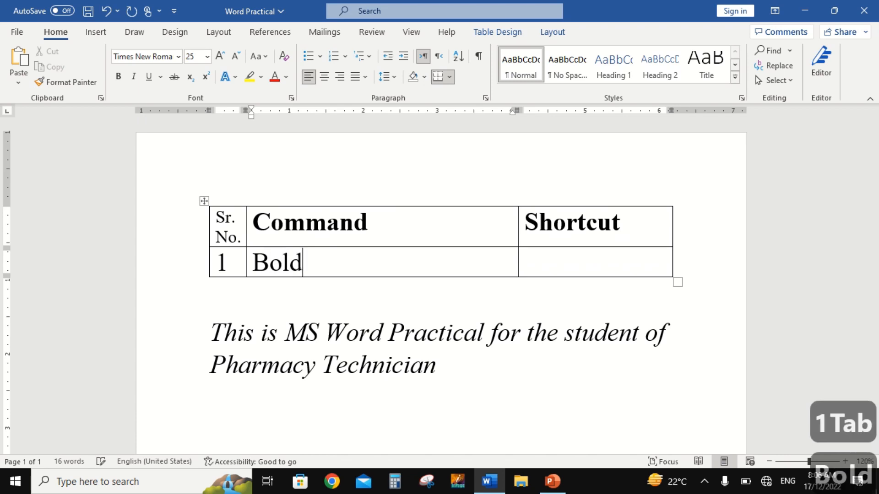
key("Tab")
type("Ctro")
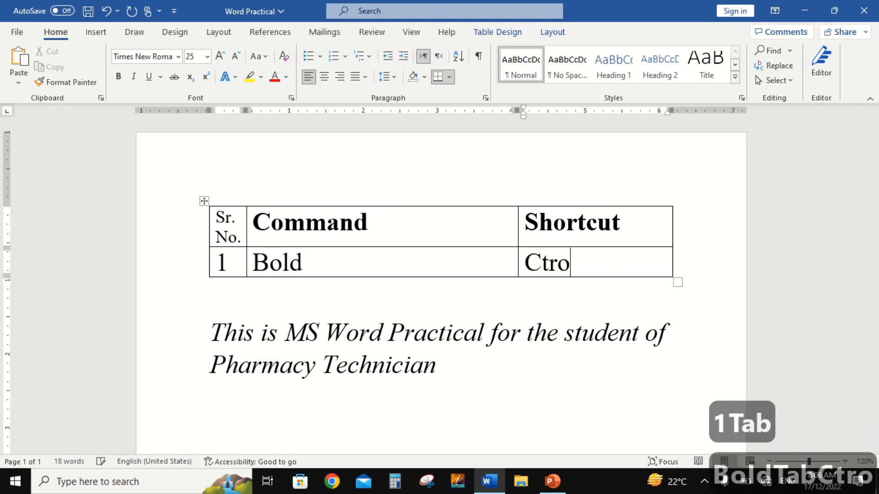
key("BackSpace")
type("l + ")
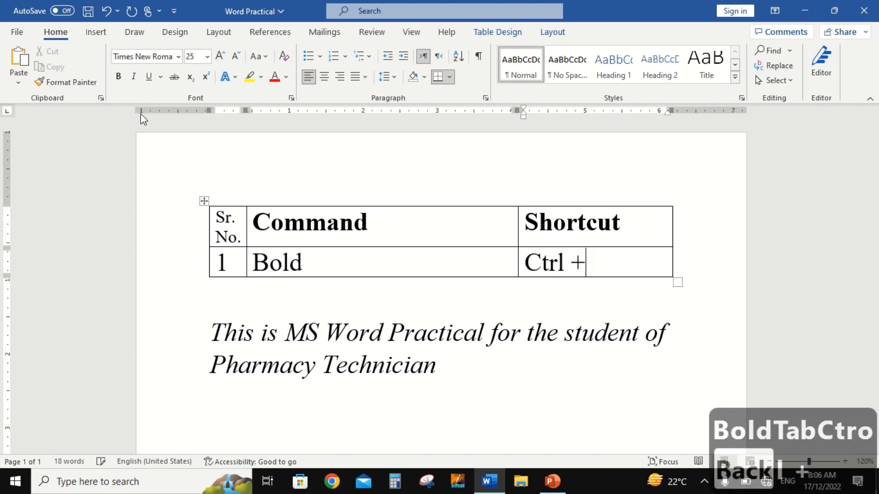
type("B")
Make the "Ctrl + B" text in the Shortcut column bold
key("shift+Left")
key("shift+Left")
key("shift+Left")
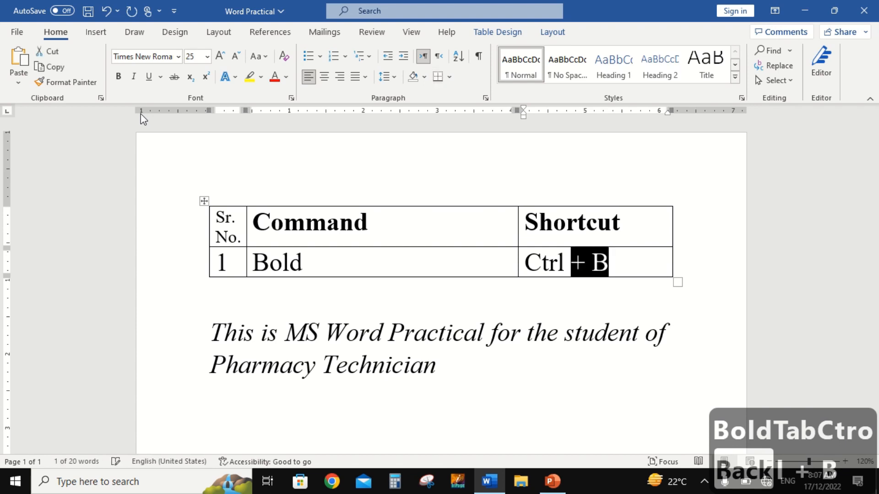
key("shift+Home")
key("ctrl+b")
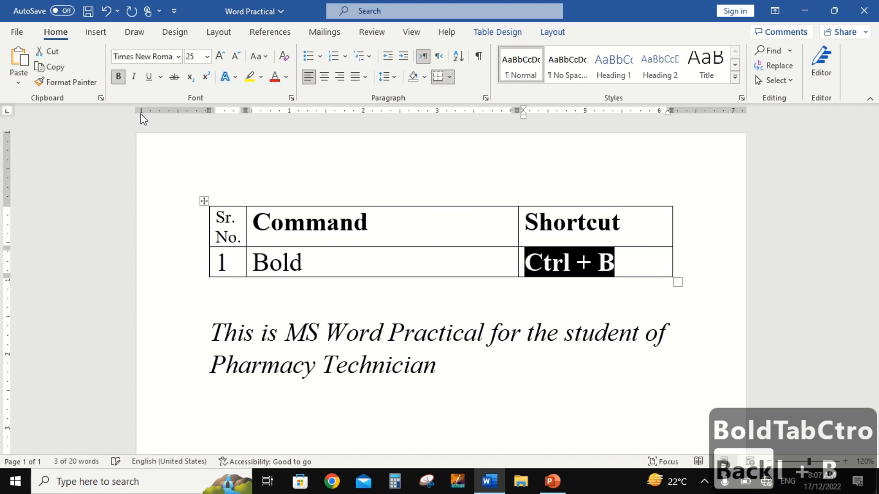
key("Right")
Add a new table row containing "2", "Copy" and "Ctrl + C"
key("Tab")
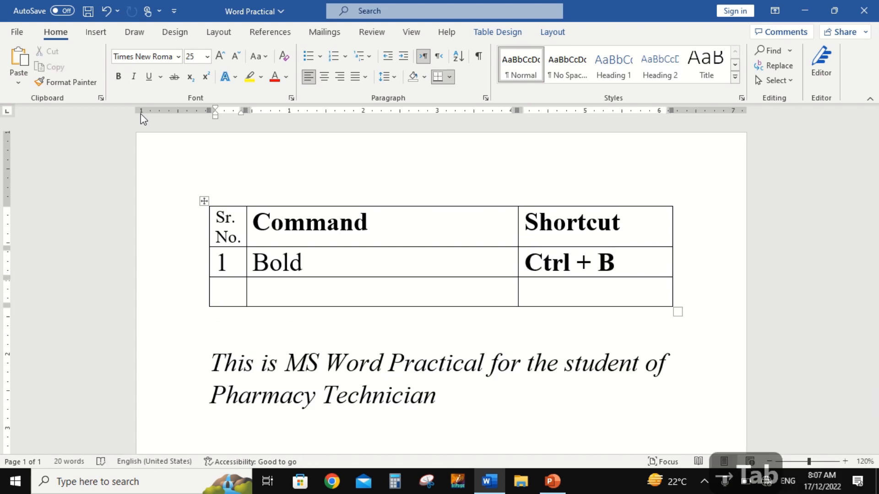
type("2")
key("Tab")
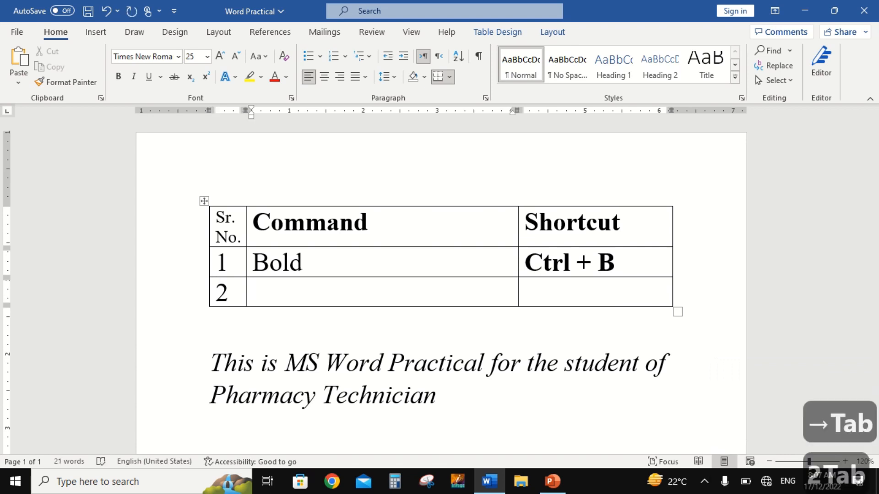
type("Copy")
key("Tab")
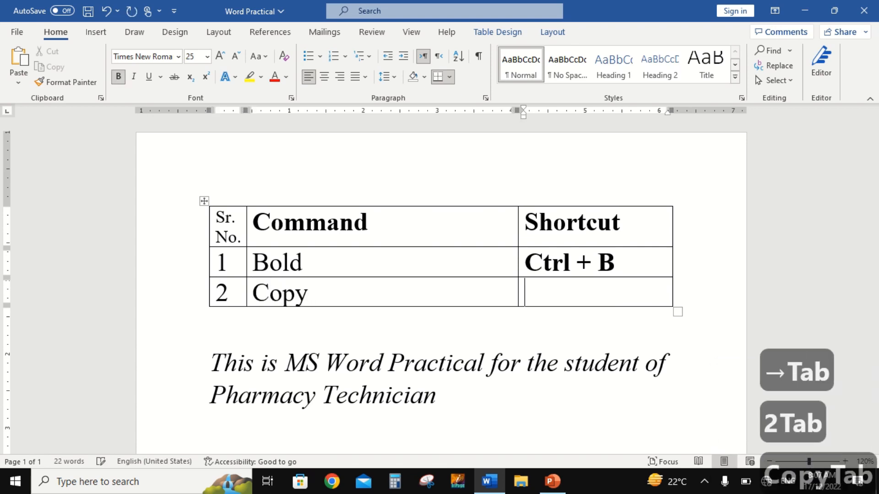
type("Ctr")
key("BackSpace")
key("BackSpace")
type("l + C")
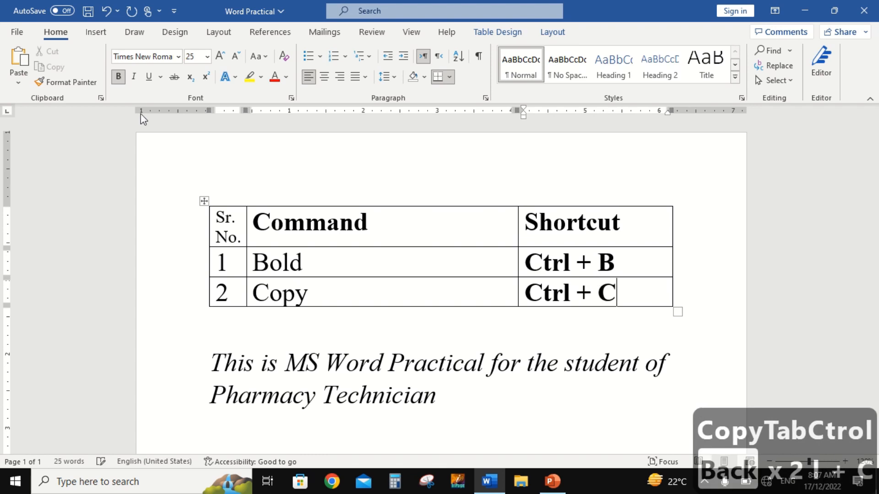
Add a new table row containing "3", "Cut" and "Ctrl + X"
key("Tab")
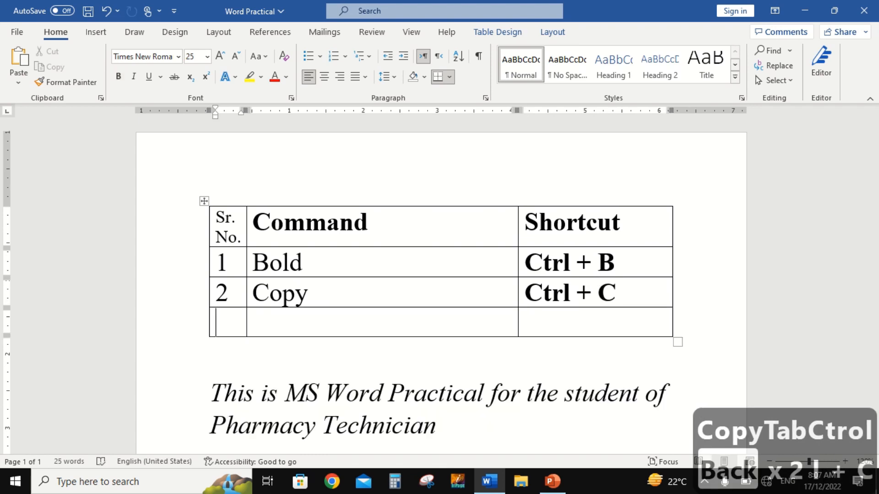
type("3")
key("Tab")
type("Cut")
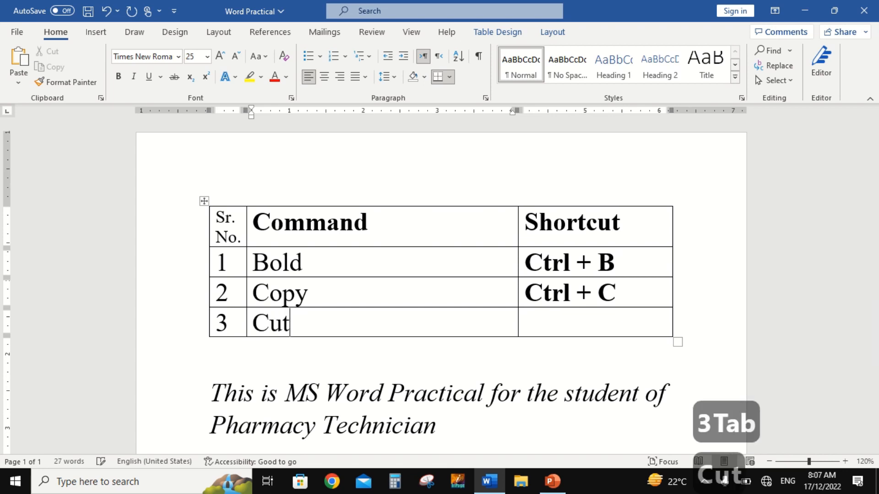
key("Tab")
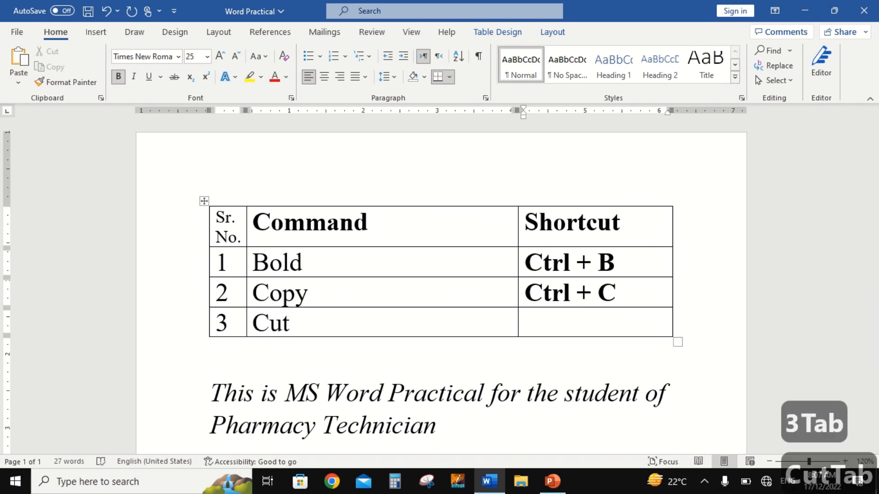
type("Ctro")
key("BackSpace")
type("l + X")
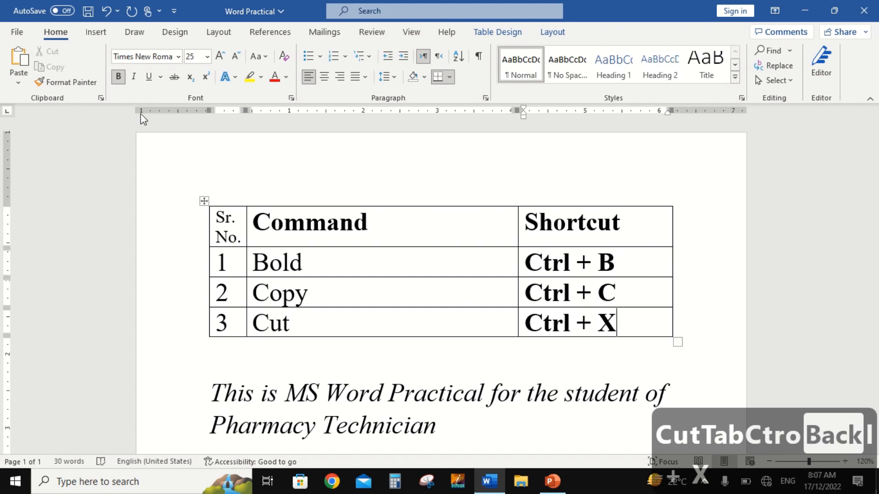
Add a new table row containing "4", "Paste" and "Ctrl + V"
key("Tab")
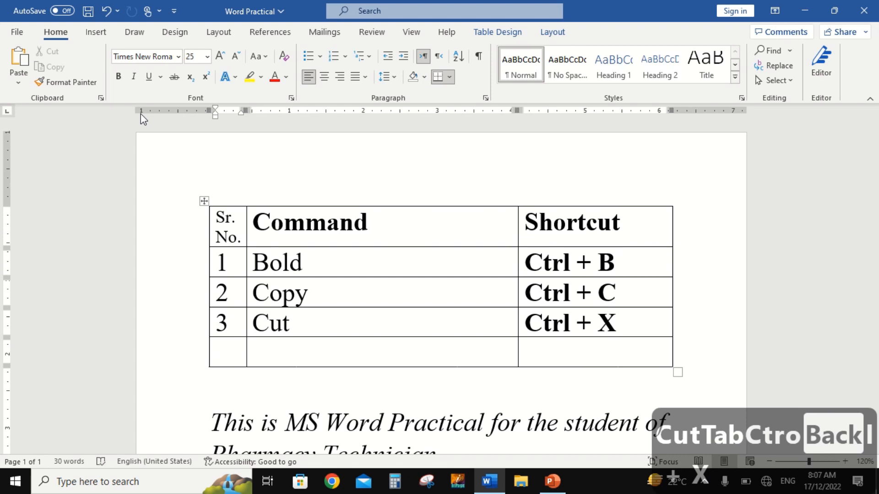
type("4")
key("Tab")
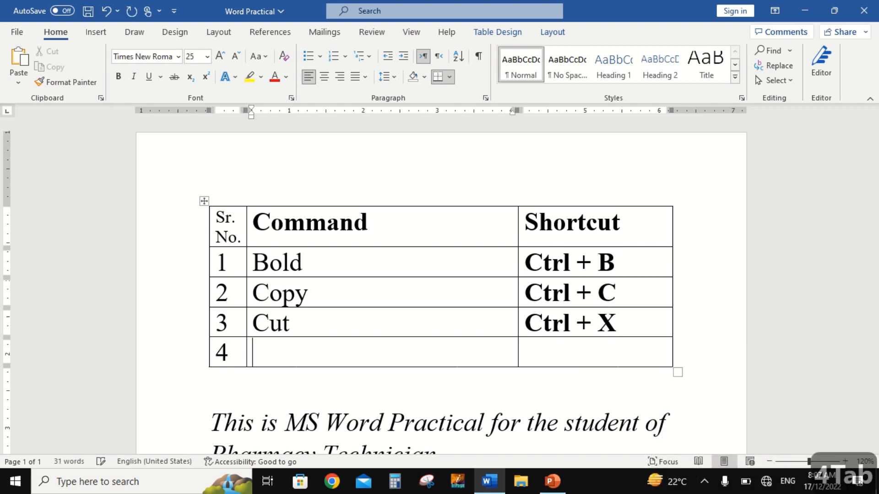
type("Phas")
key("BackSpace")
key("BackSpace")
key("BackSpace")
type("aste")
key("Tab")
type("Ct")
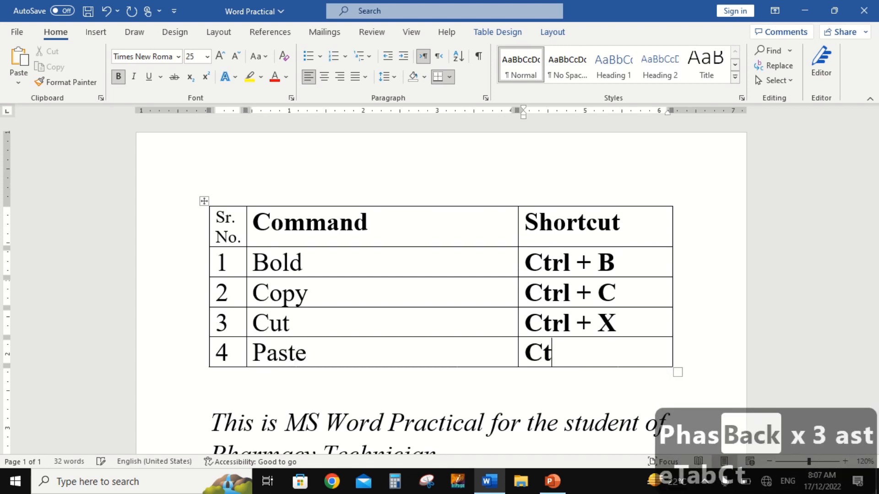
type("rl + ")
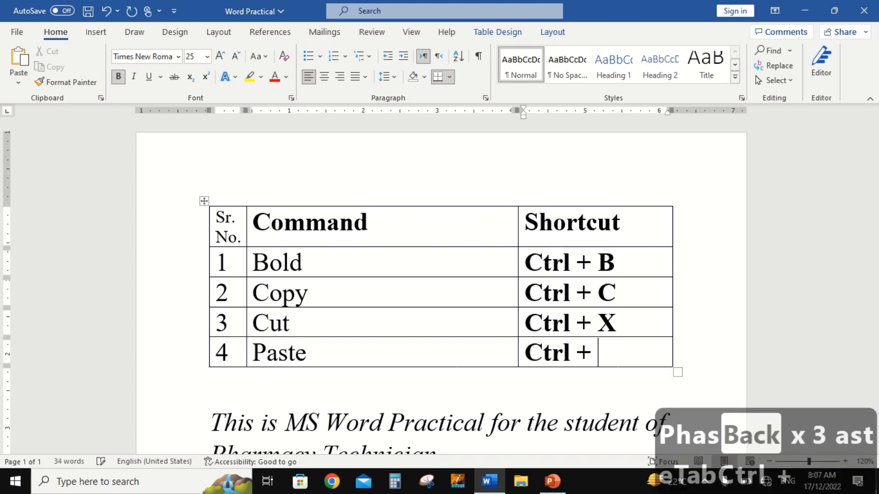
type("V")
Add a new table row containing "5", "Italic" and "Ctrl + I"
key("Tab")
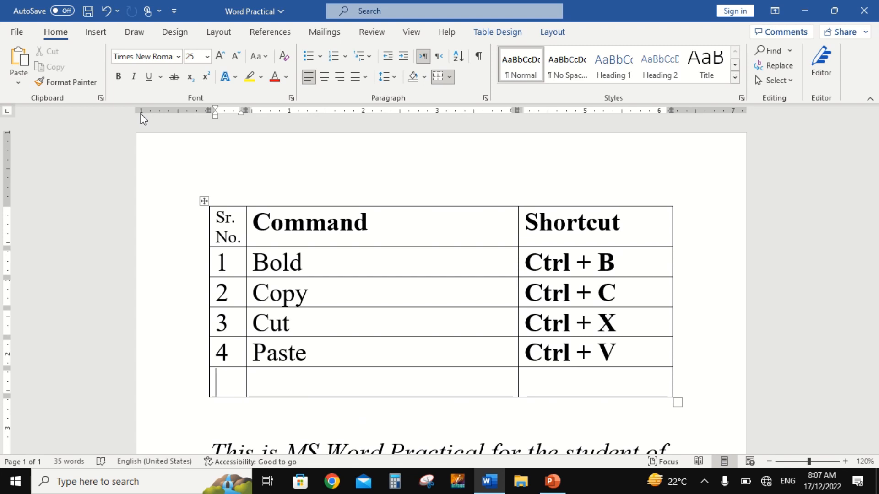
type("5")
key("Tab")
type("t")
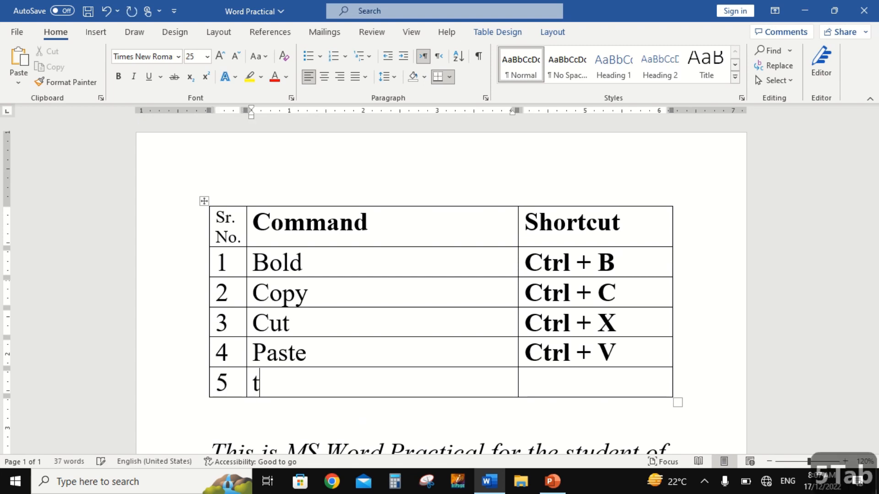
key("BackSpace")
type("It")
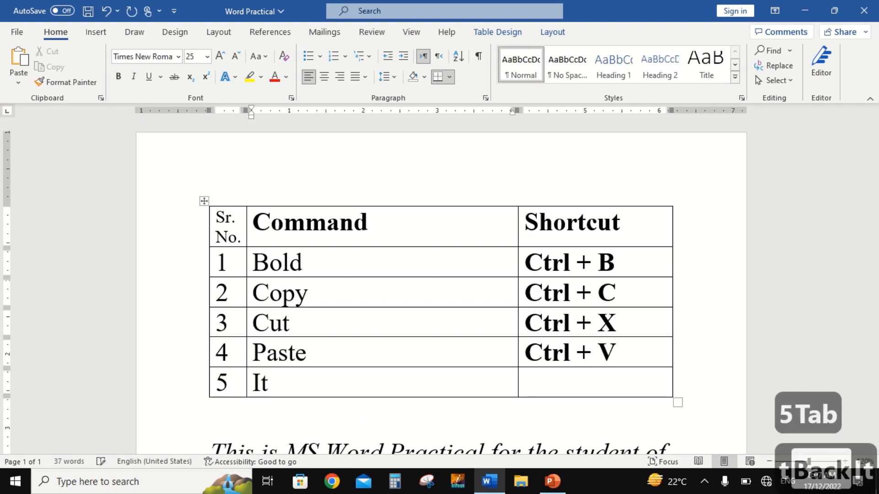
type("alic")
key("Tab")
type("Ctrl")
type(" _")
key("BackSpace")
type("+ I")
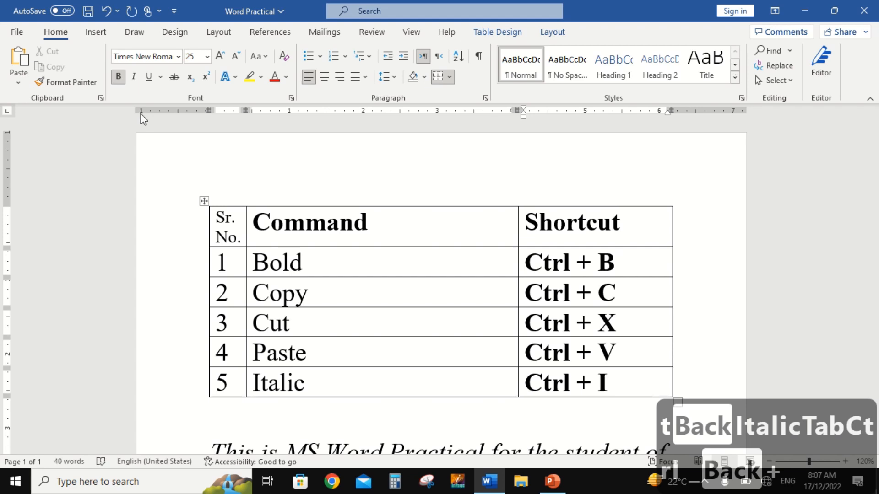
Add a new table row containing "6", "Underline" and "Ctrl + U"
key("Tab")
key("Tab")
key("Left")
type("6")
key("Tab")
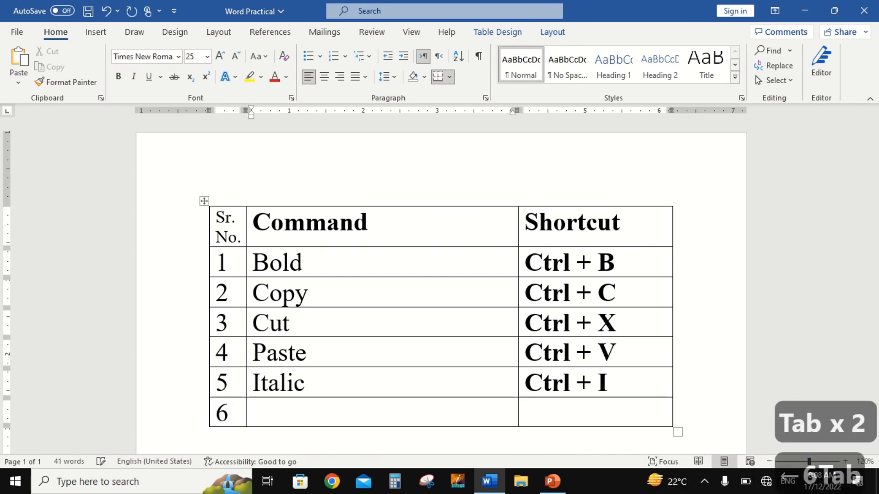
type("Underline")
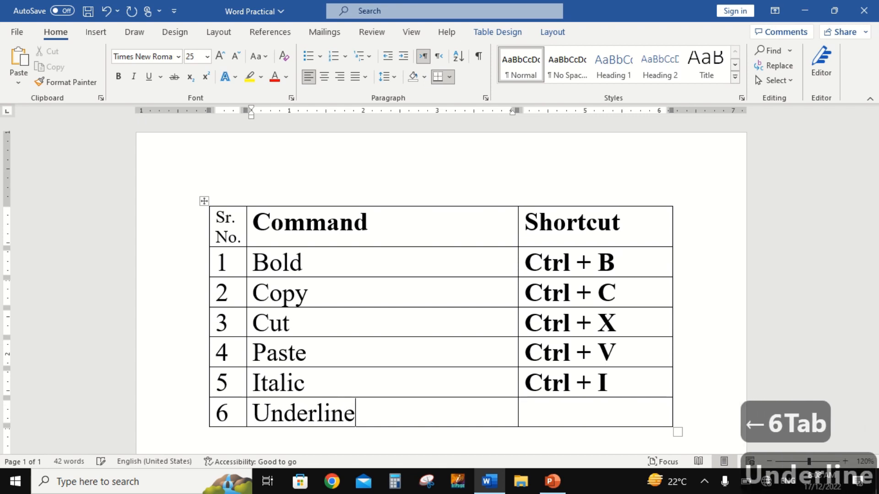
key("Tab")
type("Ctrl ")
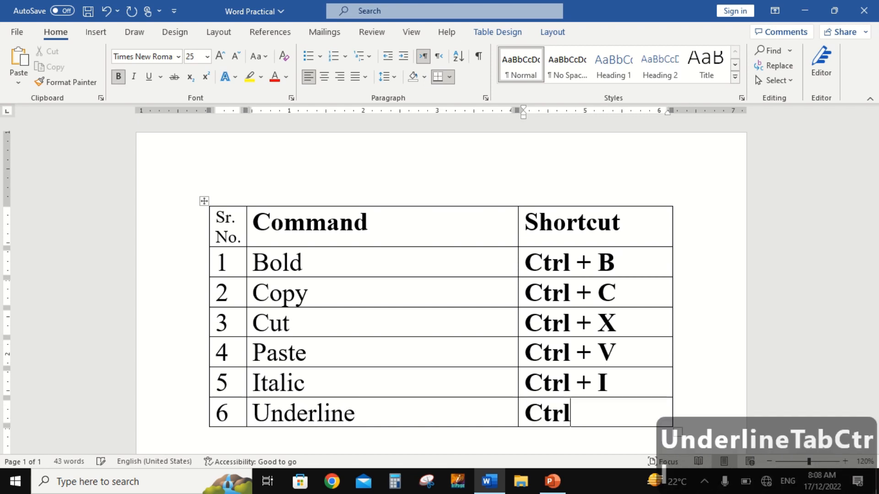
type("+ U")
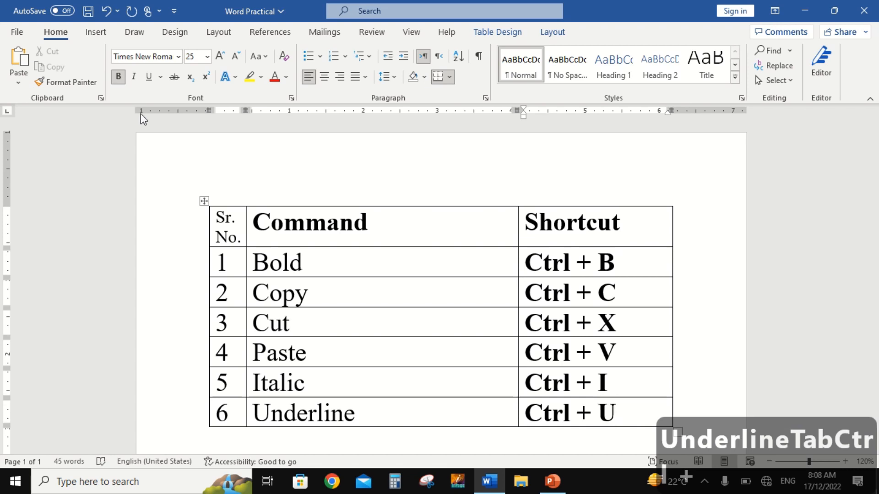
Shrink the font of the whole document stepwise until the sentence below the table is at 14 points
key("ctrl+a")
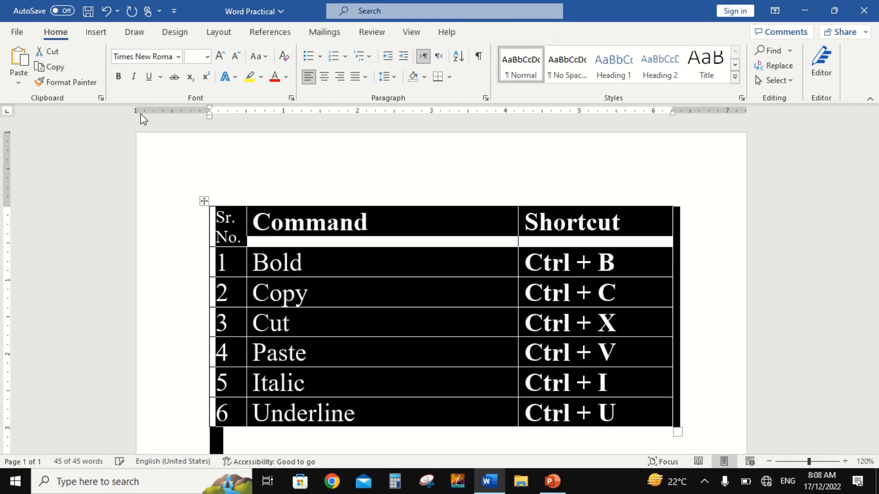
key("ctrl+shift+less")
key("ctrl+shift+less")
key("ctrl+shift+less")
key("ctrl+shift+less")
key("ctrl+shift+less")
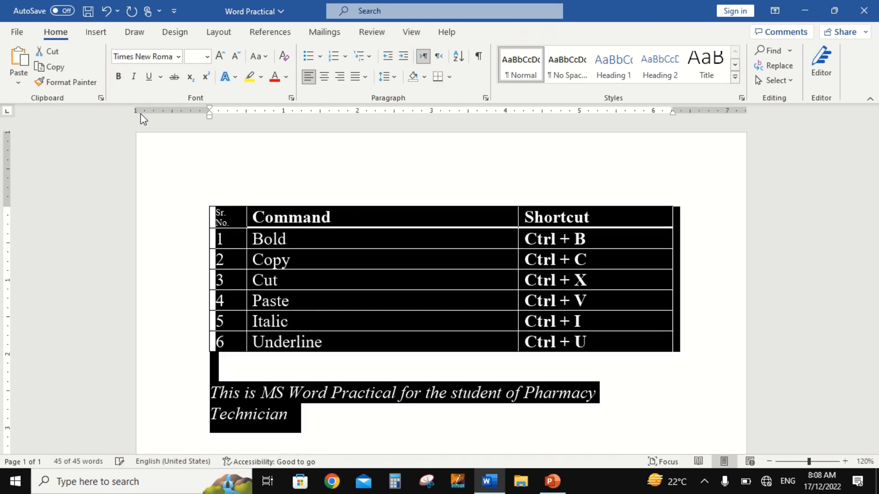
key("Right")
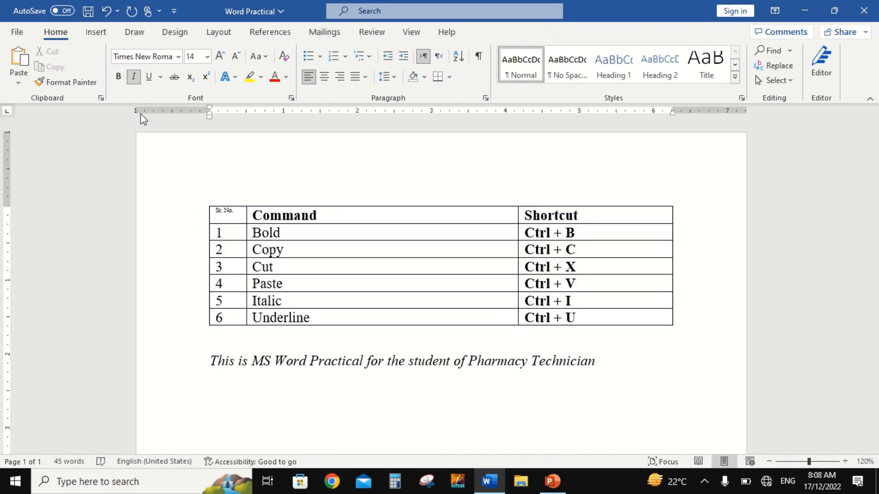
Add a row at the end of the table with serial number "7" and the command "Size Decrease"
key("Up")
key("Up")
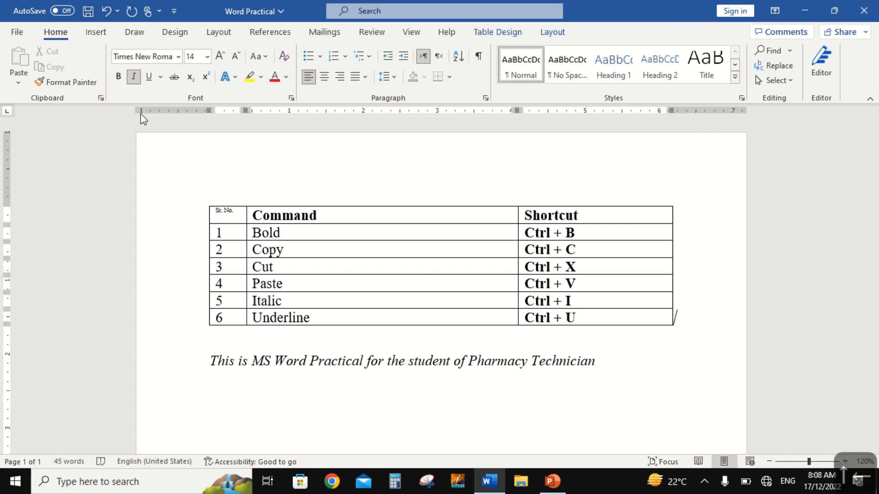
key("Tab")
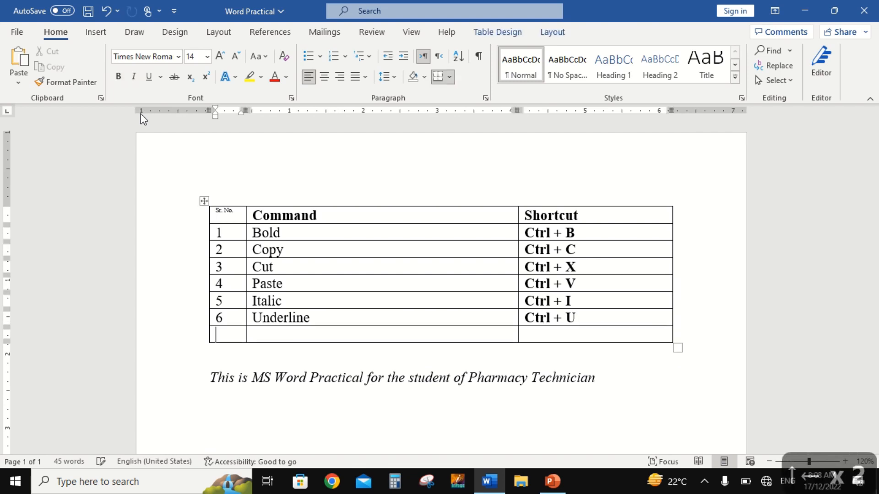
type("7")
key("Tab")
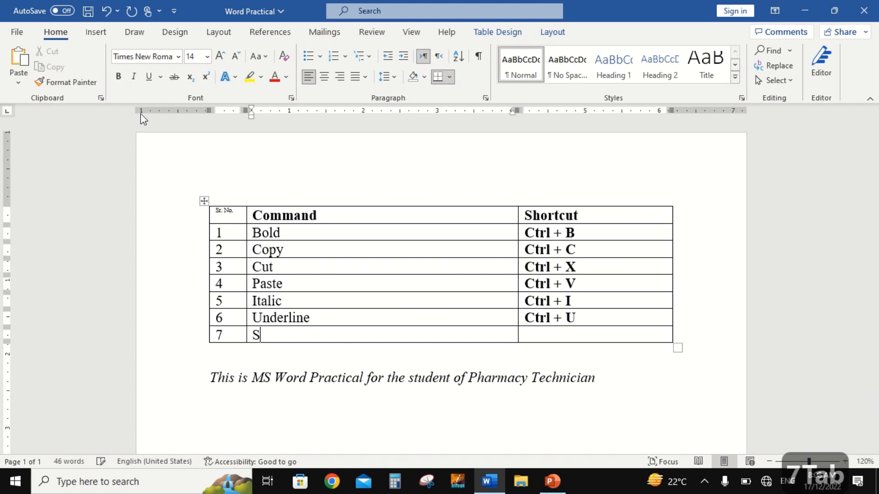
type("Six")
key("BackSpace")
type("zed")
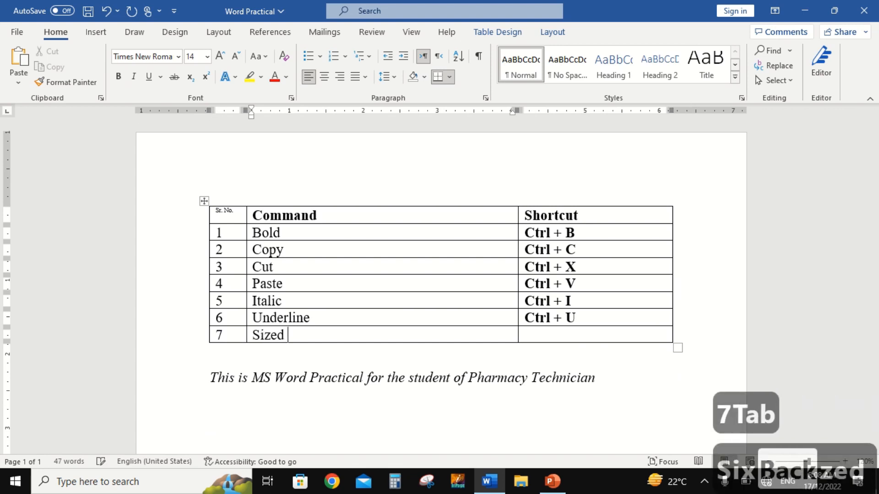
key("BackSpace")
type("Dec")
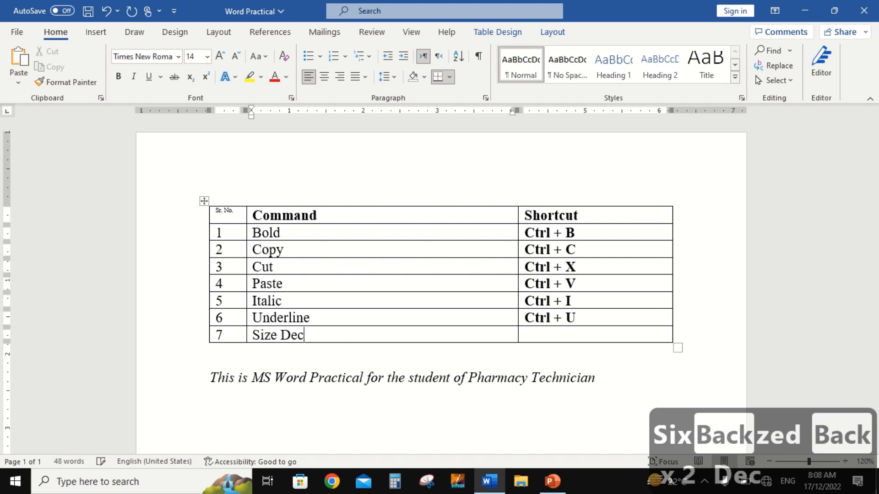
type("reasd")
key("BackSpace")
type("e")
Add an empty row below the "Size Decrease" row and return the cursor to row 7
key("Tab")
key("Tab")
key("Up")
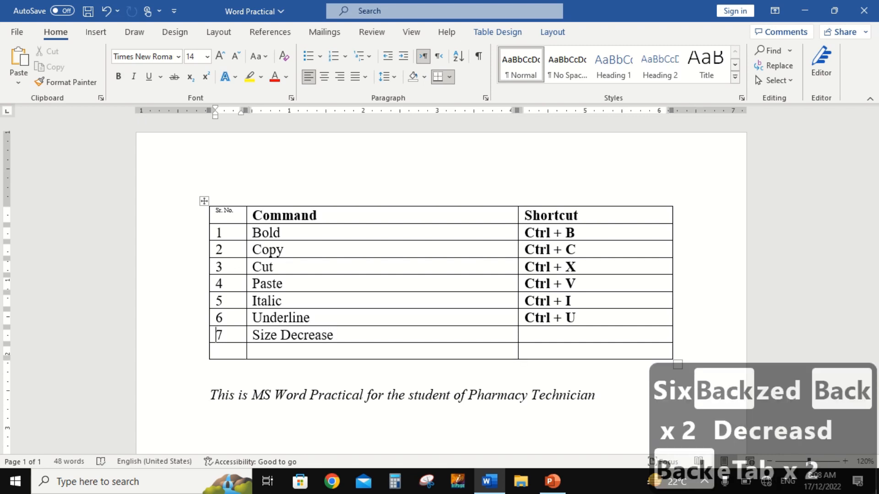
Fill row 8 with serial number "8" and "Size Increase", adapting a copy of the row 7 command text
key("Down")
type("8")
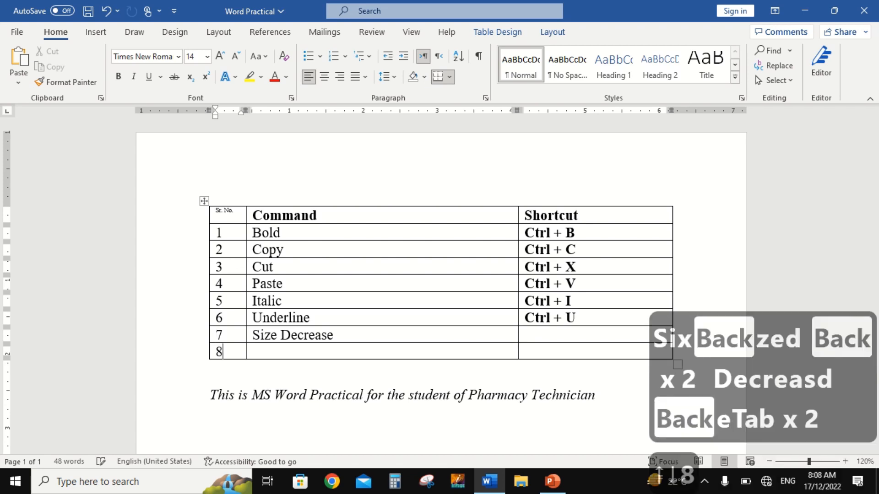
key("Right")
key("ctrl+shift+Right")
key("ctrl+shift+Right")
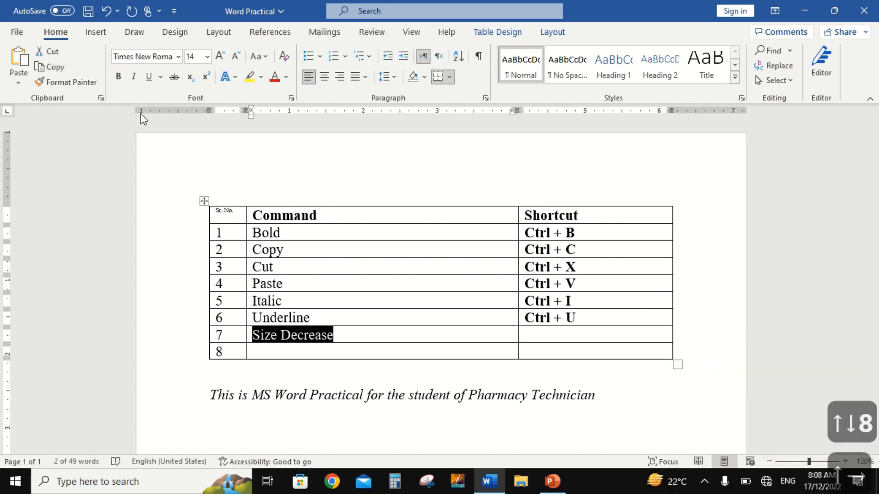
key("ctrl+c")
key("Down")
key("ctrl+v")
key("ctrl+shift+Left")
type("Incer")
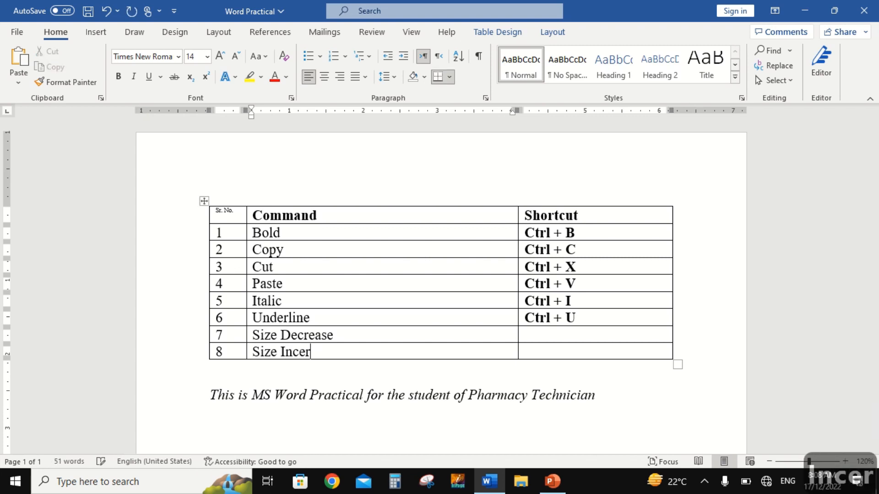
key("BackSpace")
key("BackSpace")
type("rease")
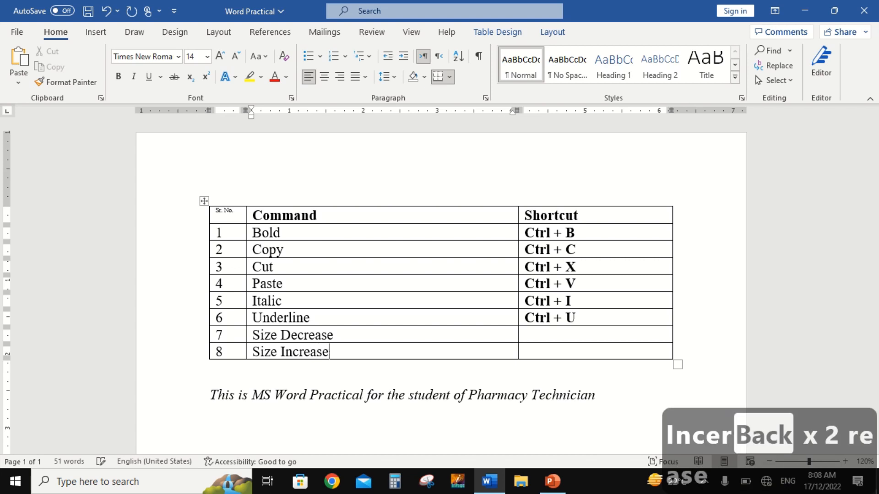
Enter "Crtl + ]" as the shortcut for Size Decrease in row 7
key("Right")
key("Right")
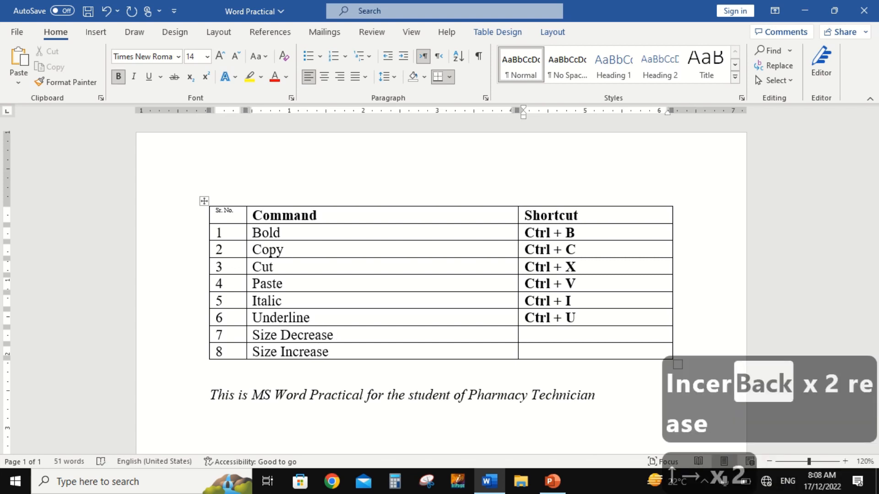
type("crt")
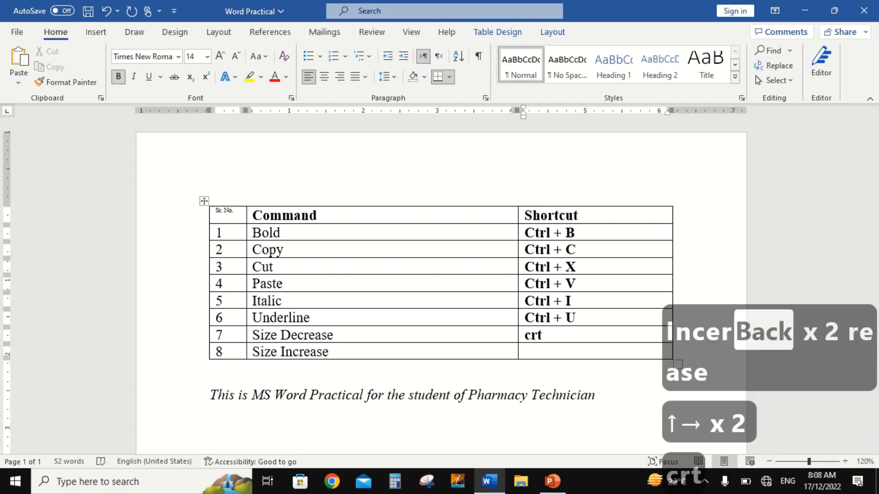
type("l + ")
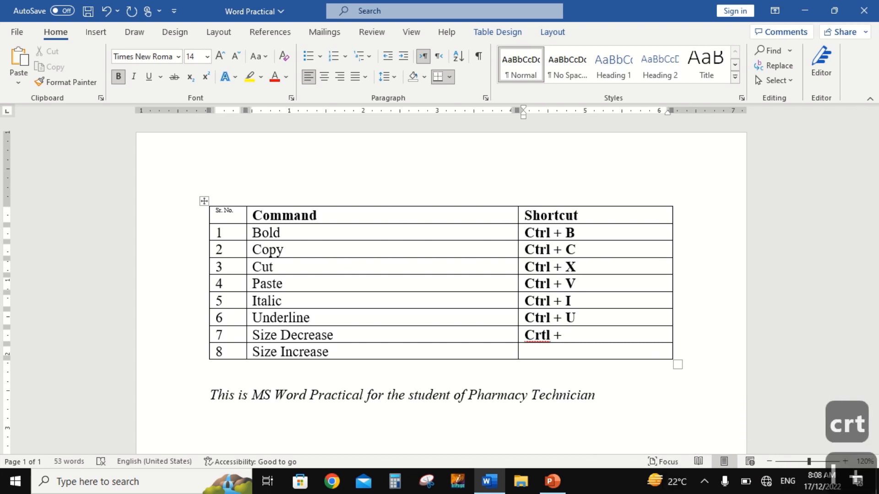
type("}")
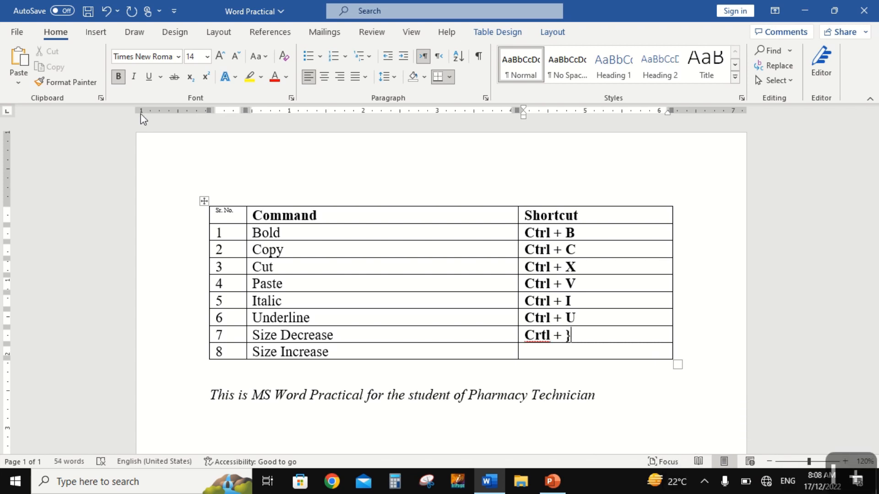
key("BackSpace")
type("]")
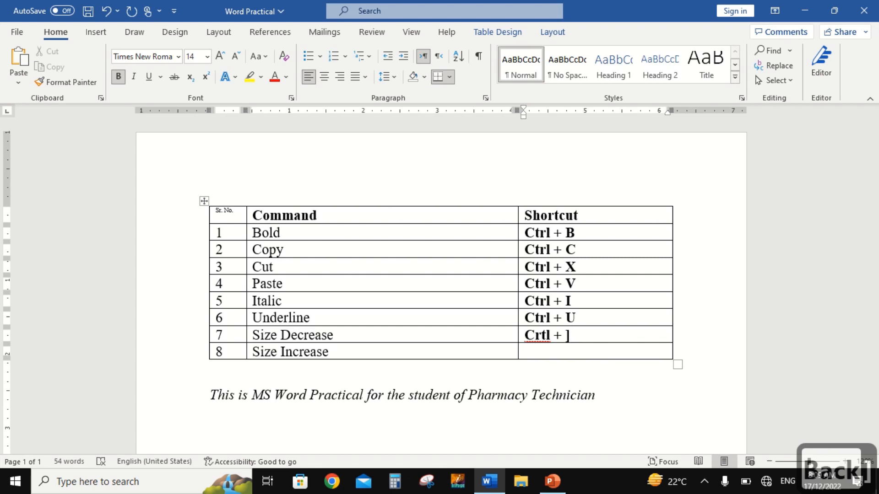
Enlarge the shortcut text in row 7 to 15 points
key("ctrl+shift+Left")
key("ctrl+shift+Left")
key("ctrl+shift+Left")
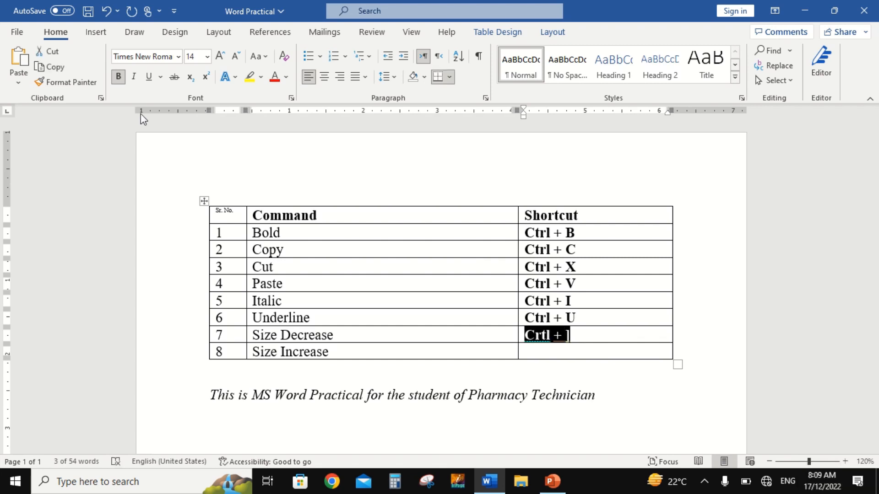
key("ctrl+bracketright")
key("Right")
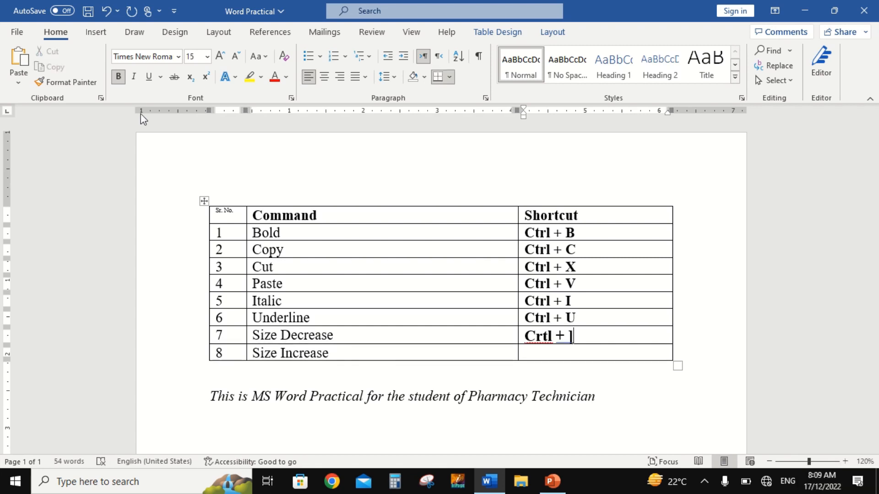
Replace the bracket in the Size Decrease shortcut with "["
key("BackSpace")
type("{")
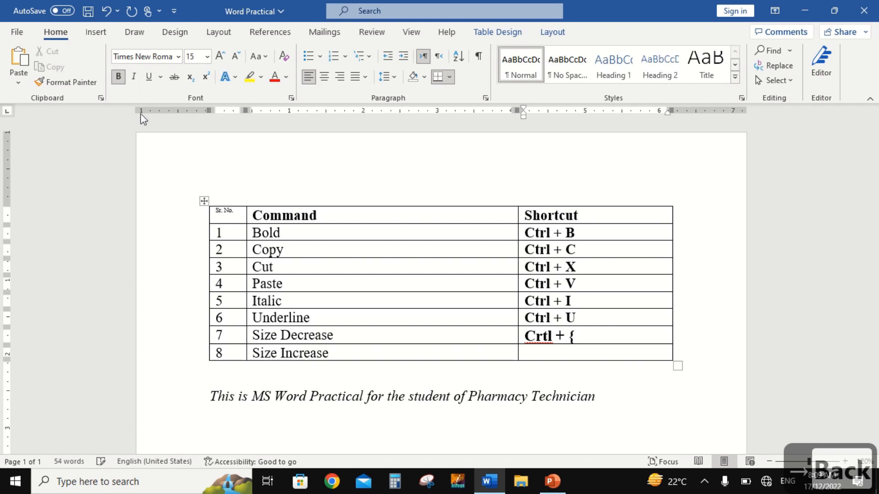
key("BackSpace")
type("[")
Copy the Size Decrease shortcut into the Size Increase row and change its bracket so it reads "Crtl + ]"
key("shift+Left")
key("shift+Left")
key("shift+Left")
key("shift+Left")
key("shift+Left")
key("shift+Left")
key("shift+Left")
key("shift+Left")
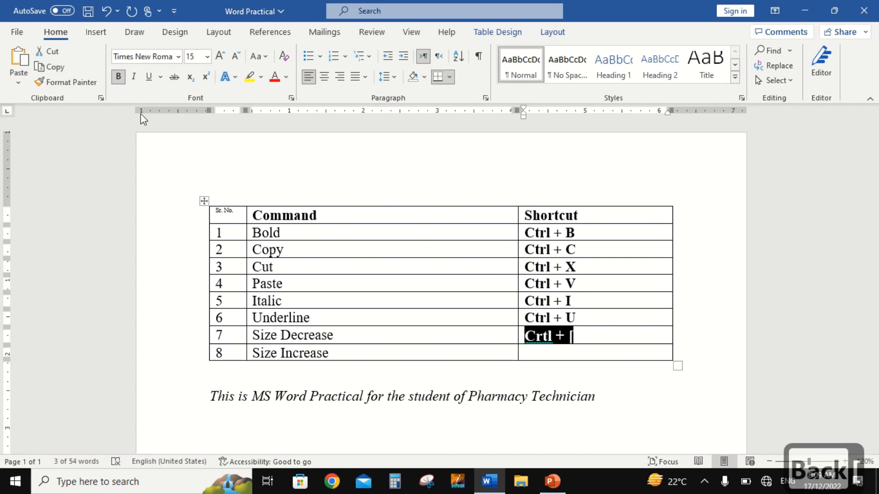
key("ctrl+c")
key("Down")
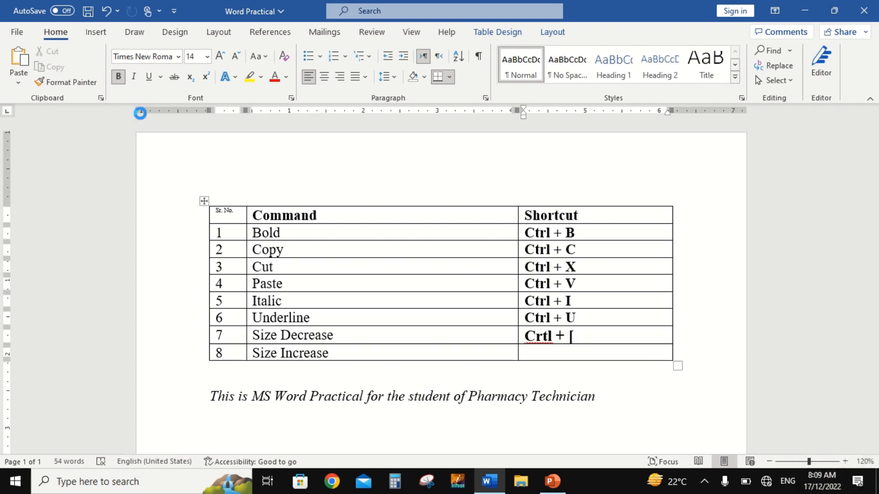
key("ctrl+v")
key("BackSpace")
type("]")
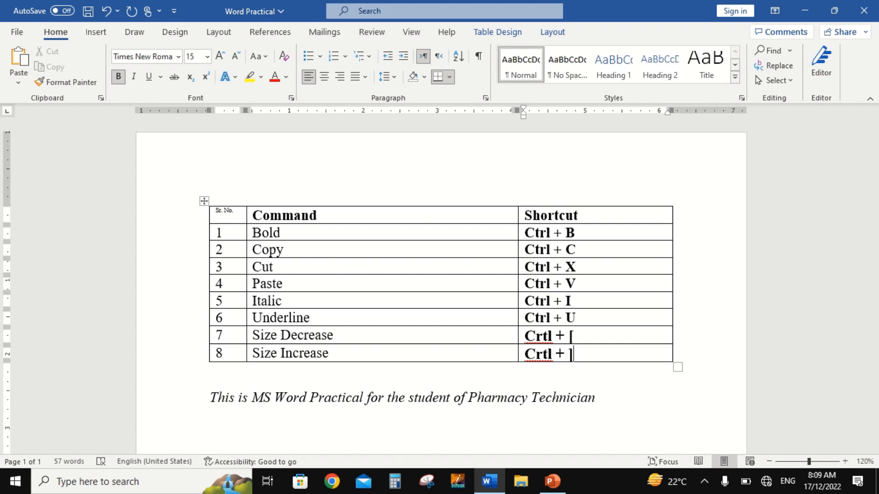
key("Return")
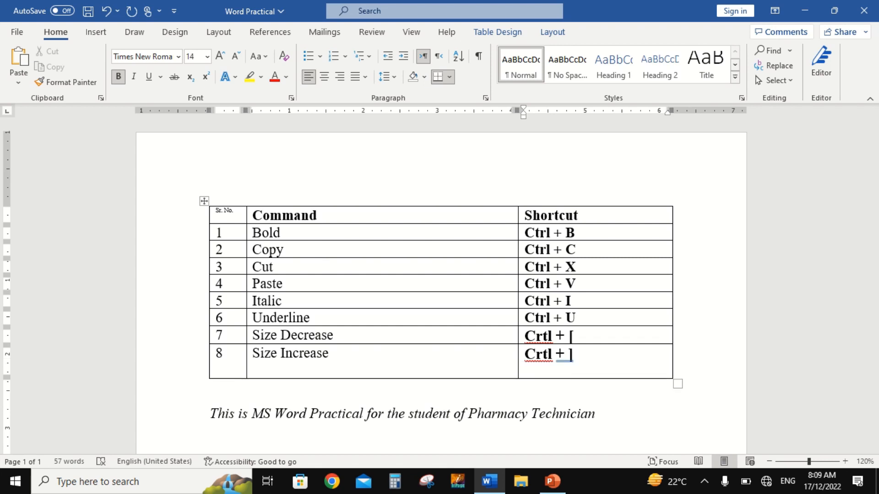
key("BackSpace")
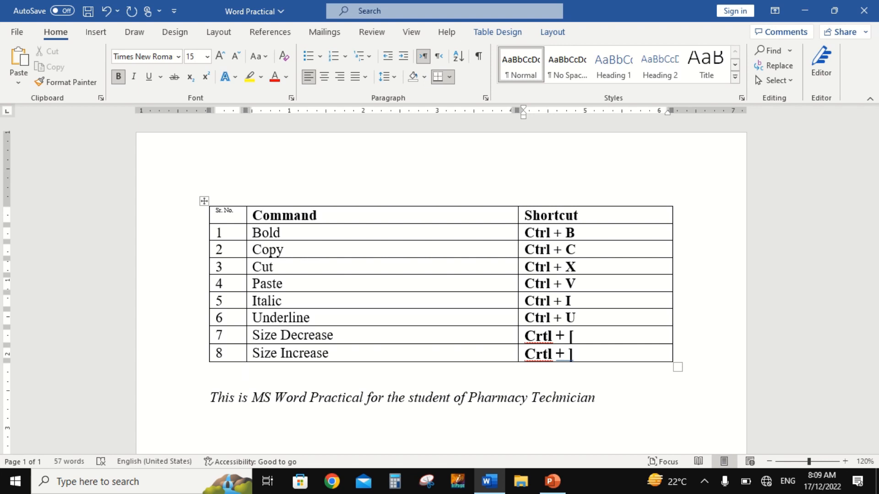
Add a table row containing "9", "Centre Align" and "Ctrl + E", and start another row numbered "10"
key("Tab")
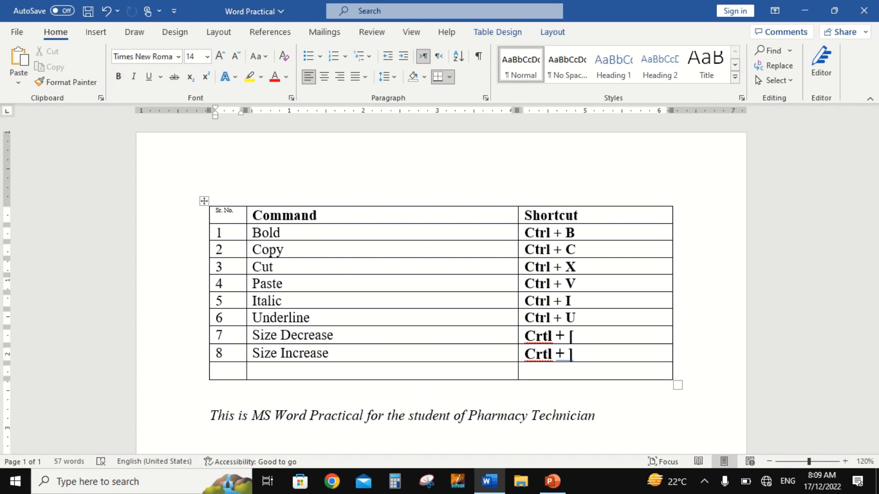
type("9")
key("Tab")
type("Cent")
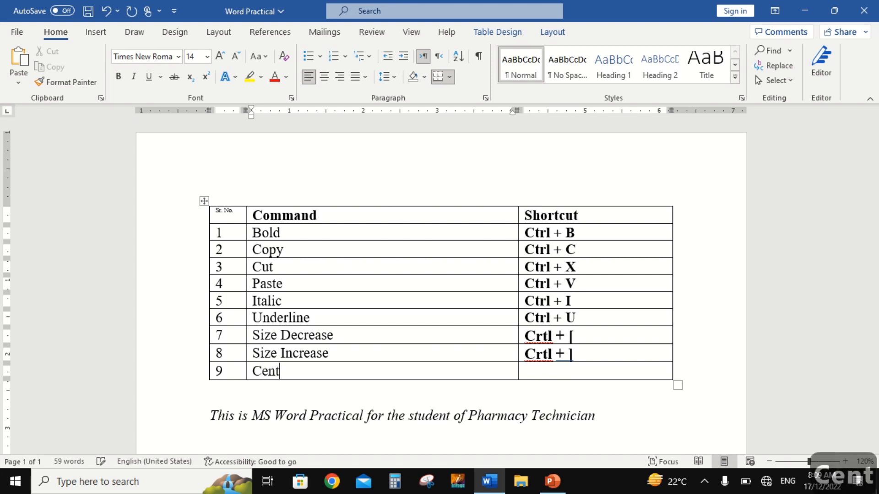
type("re Align")
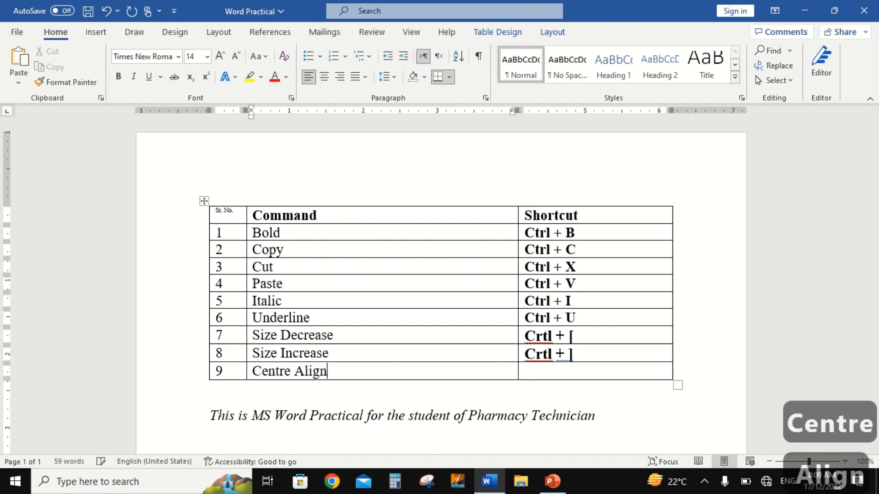
key("Tab")
type("Ct")
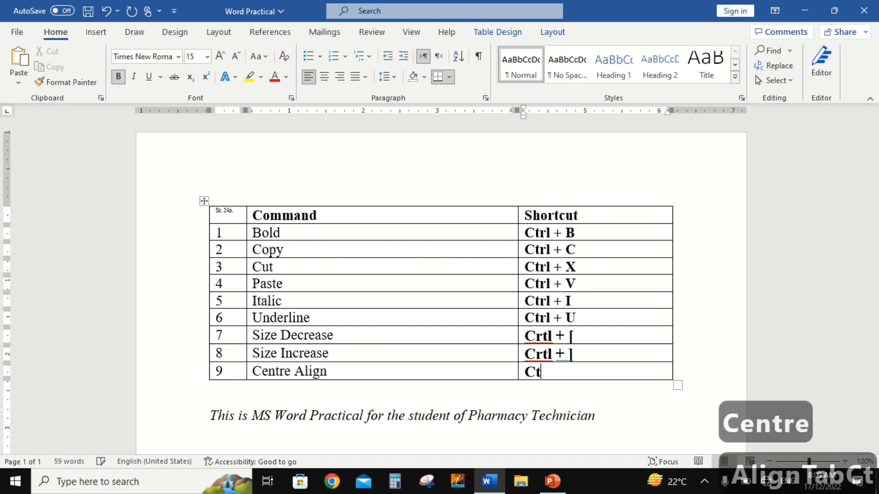
type("rl + E")
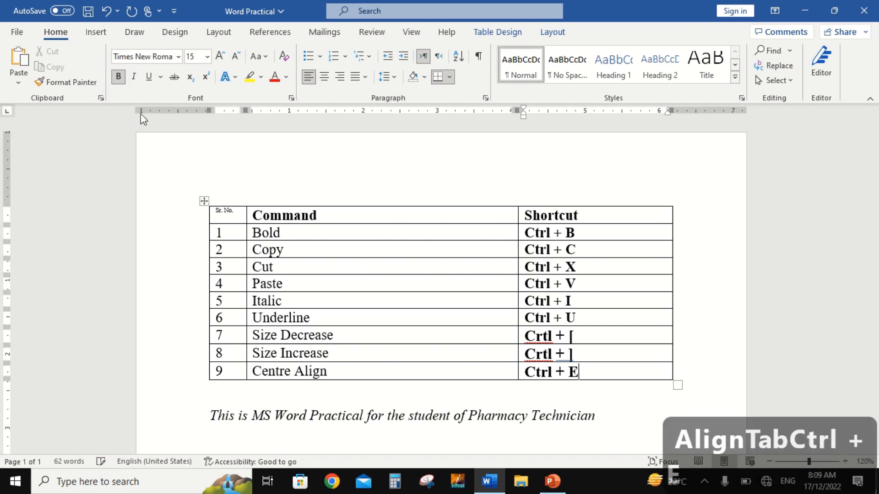
key("Tab")
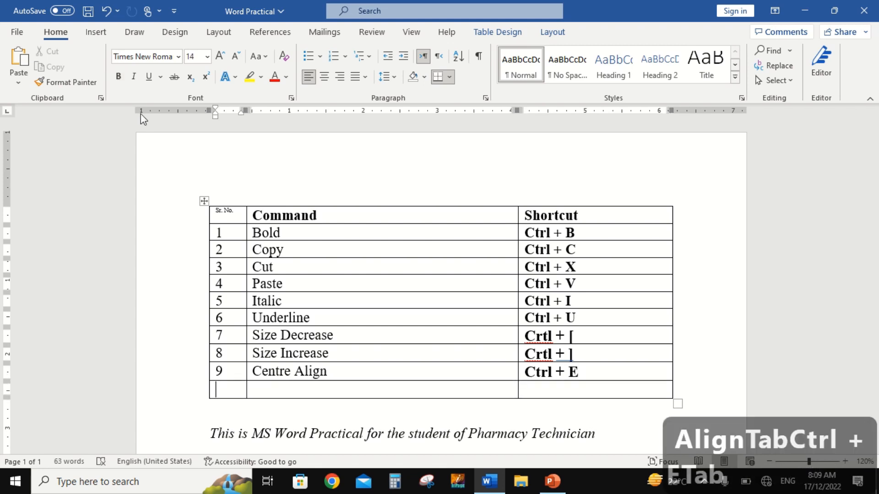
type("10")
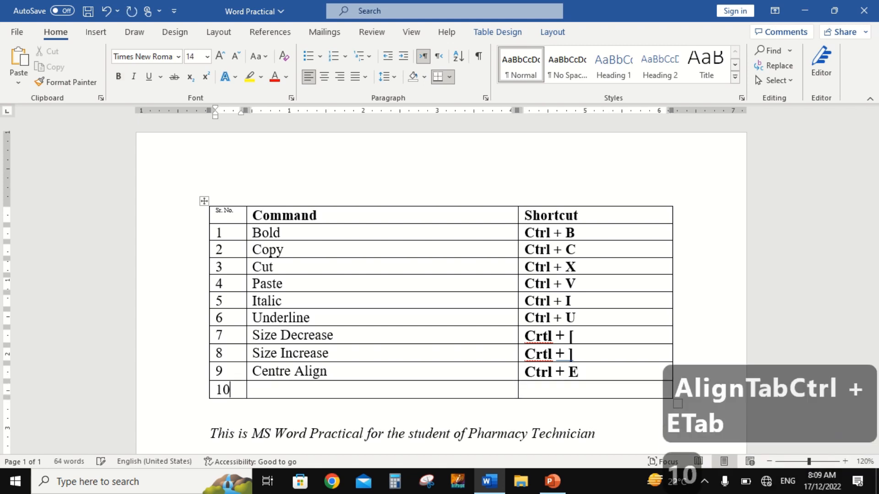
Centre the "Centre Align" text within its cell in row 9
key("Right")
key("Up")
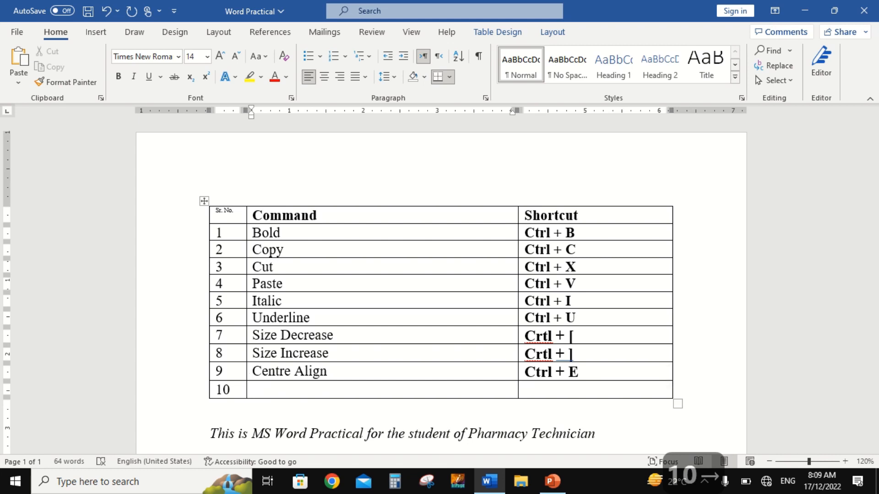
key("shift+Right")
key("shift+Right")
key("shift+Right")
key("shift+Right")
key("shift+Right")
key("shift+Right")
key("shift+Right")
key("shift+Right")
key("shift+Right")
key("shift+Right")
key("shift+Right")
key("shift+Right")
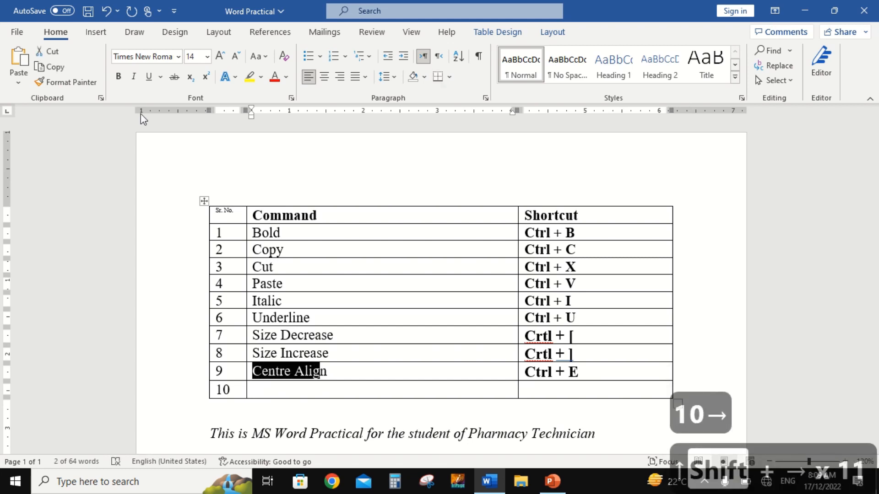
key("ctrl+e")
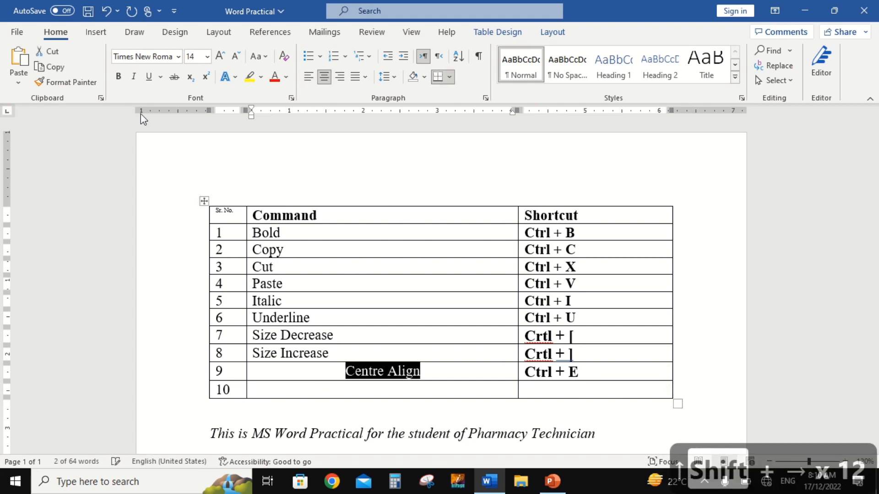
Complete row 10 with the command "Left Align" and the shortcut "Ctrl + L"
key("Down")
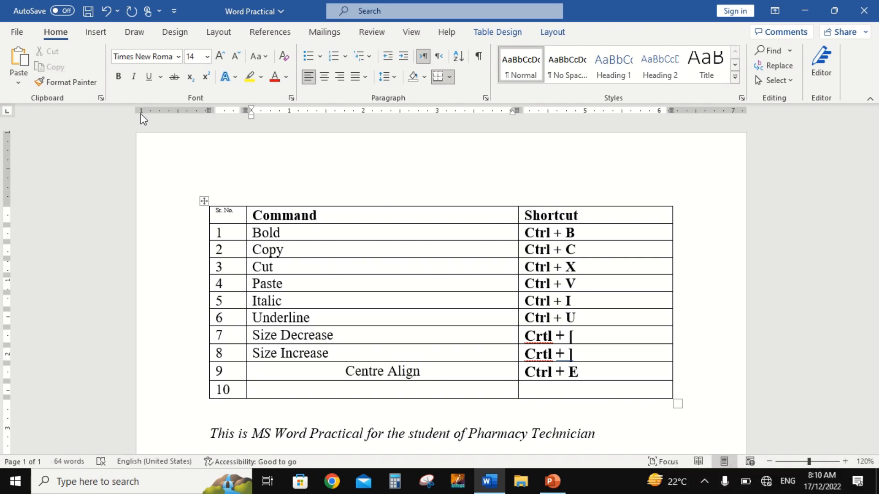
type("Left")
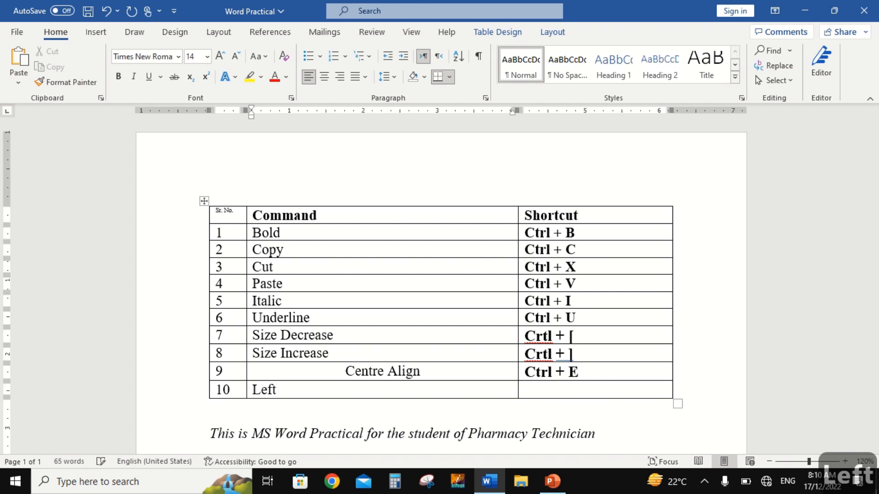
type(" Align")
key("Tab")
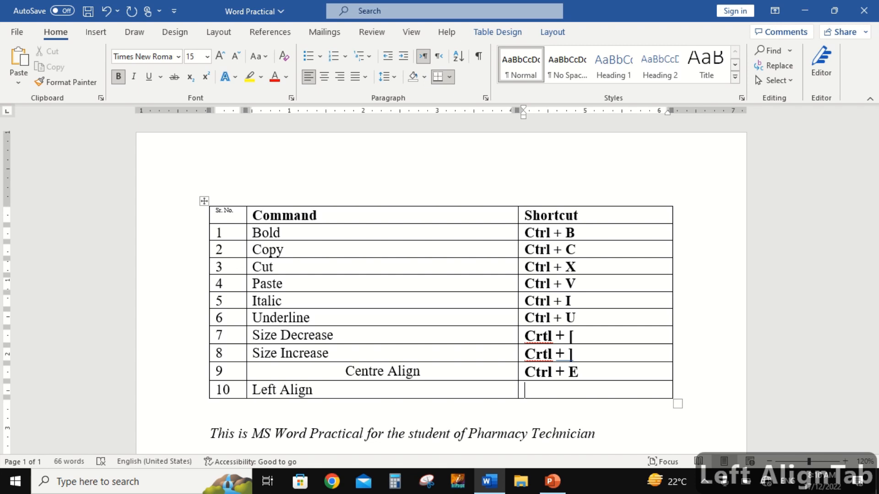
type("Crt")
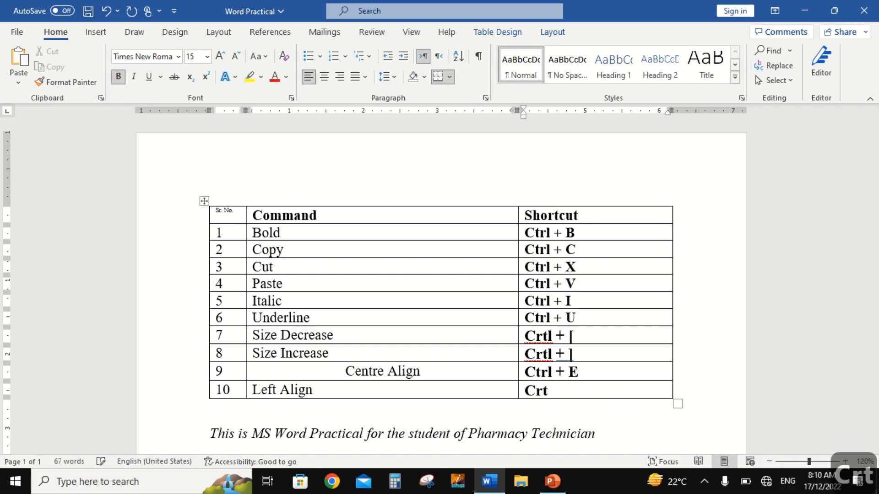
key("BackSpace")
key("BackSpace")
type("trk")
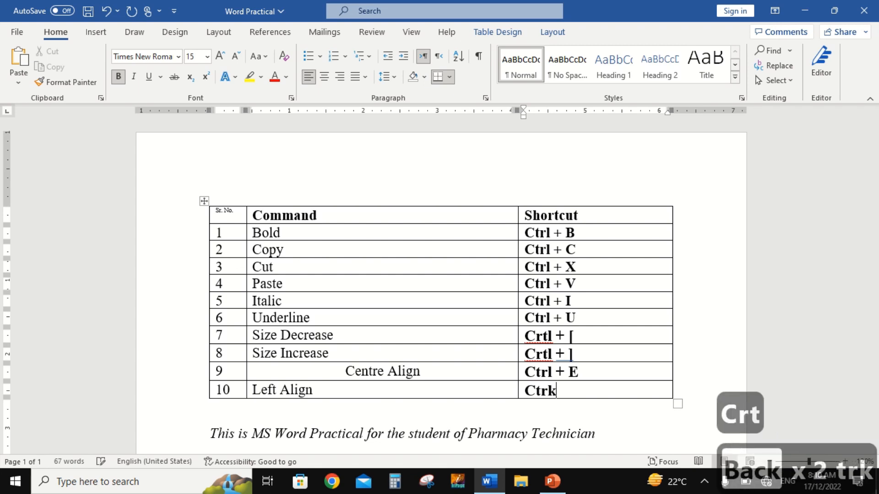
key("BackSpace")
key("BackSpace")
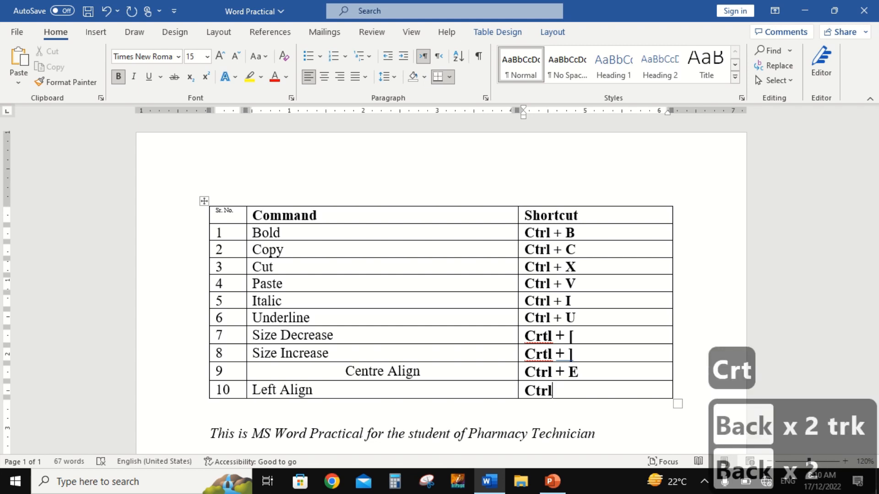
type("l + ")
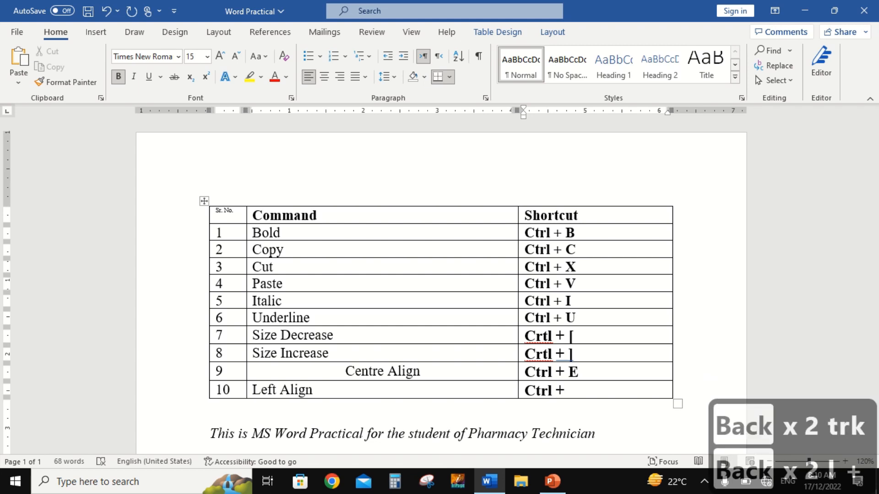
type("L")
key("Left")
key("Left")
key("Left")
key("Left")
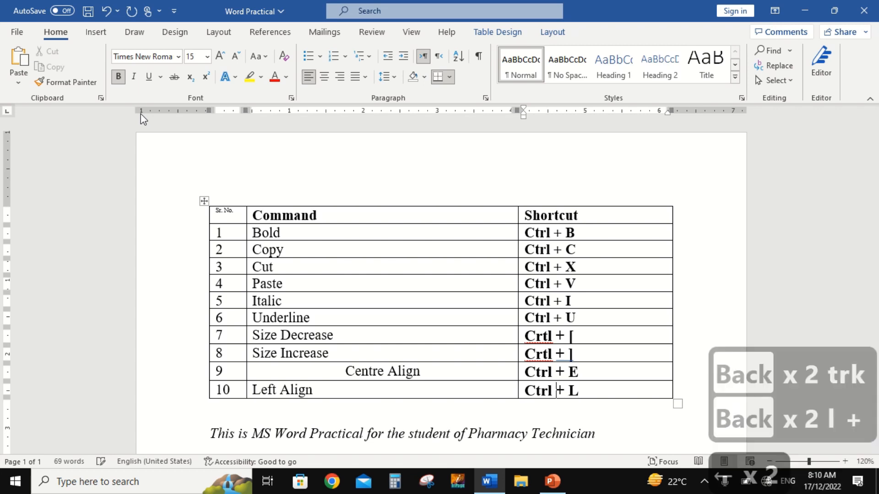
Centre the "Left Align" text in row 10, and return it to left alignment
key("shift+Tab")
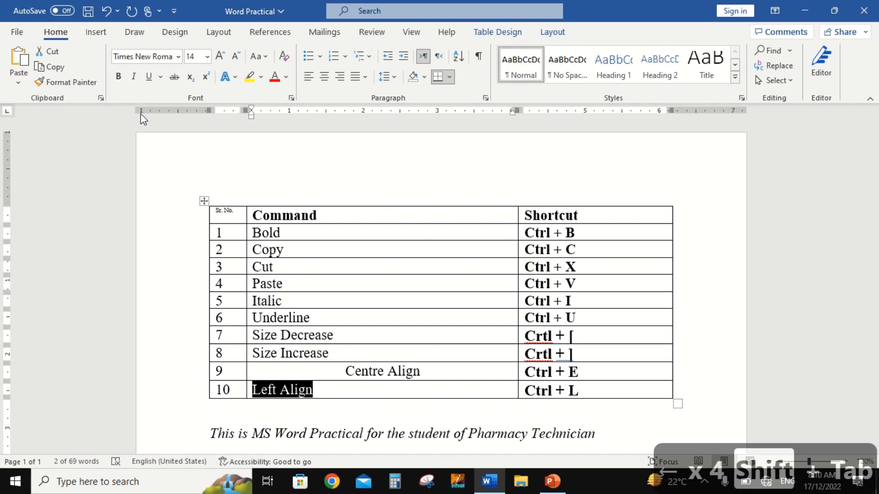
key("ctrl+e")
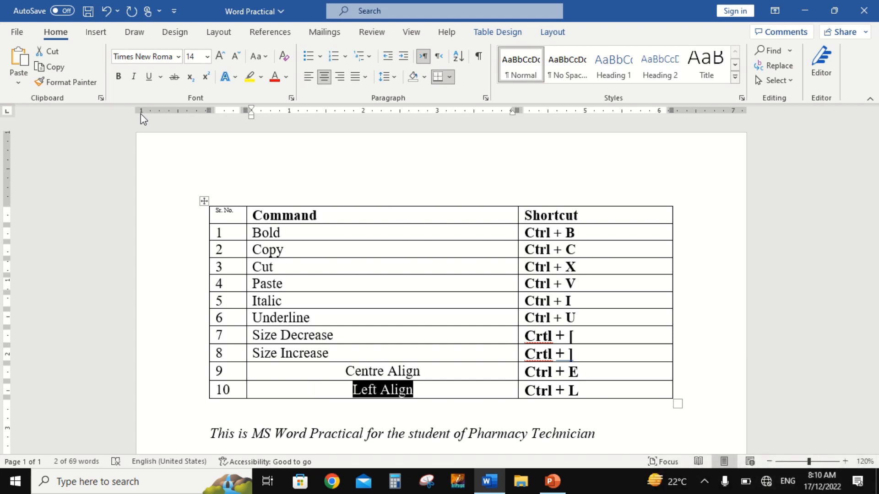
key("ctrl+l")
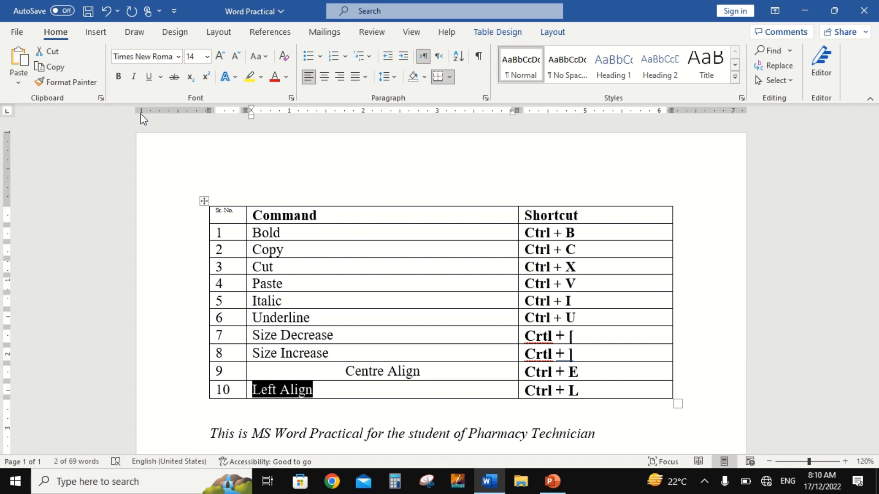
Add a table row containing "11", the command "Right Align" and the shortcut "Ctrl + R"
key("Tab")
key("Tab")
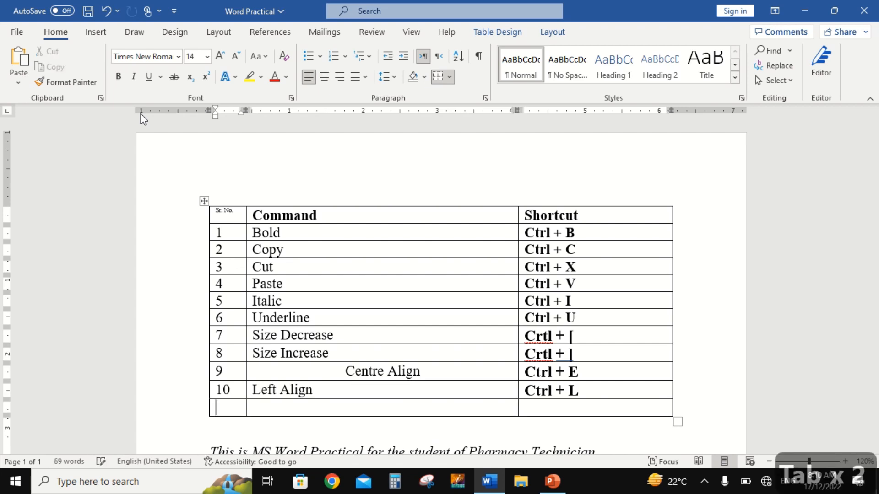
type("11")
key("Tab")
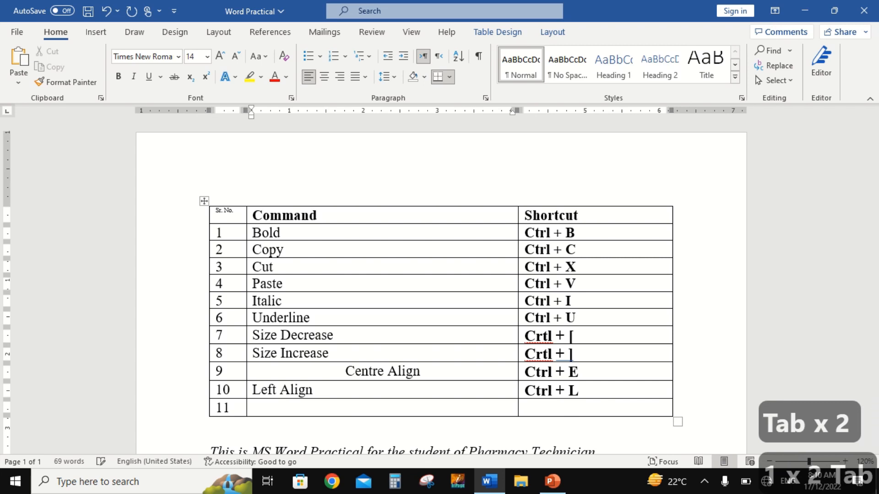
type("Right Align")
key("Tab")
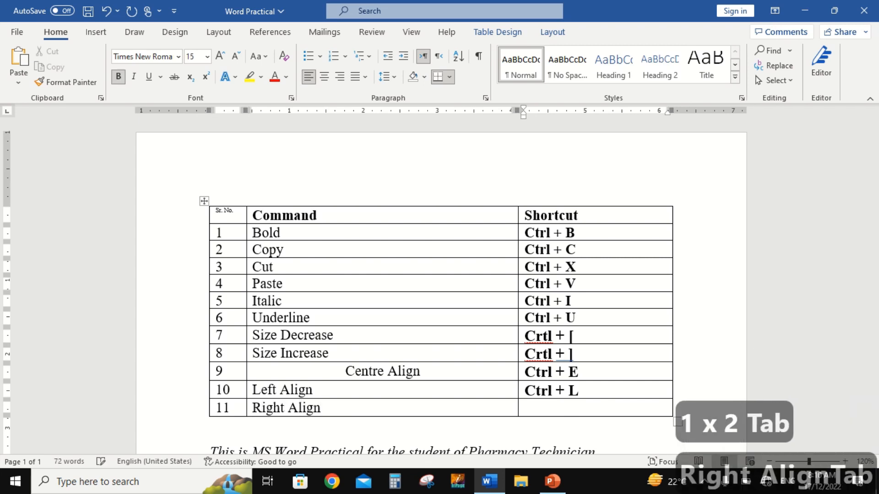
type("Ctrl +")
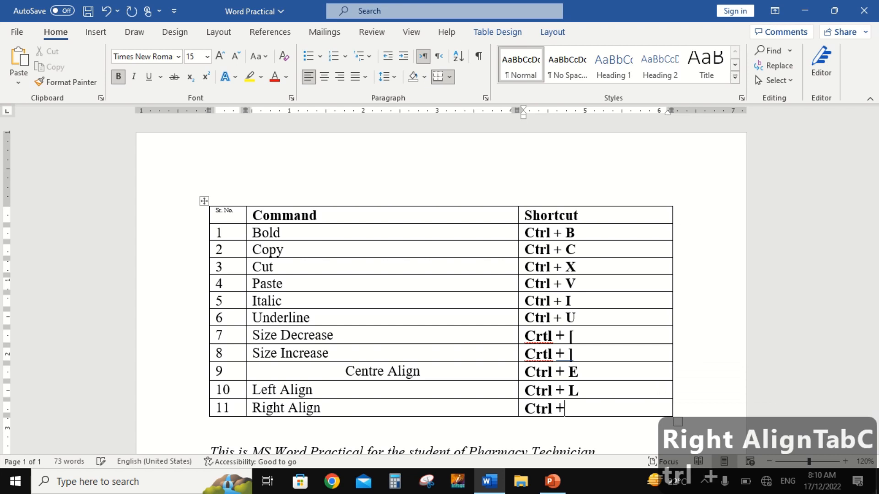
type(" R")
Cycle the "Right Align" text in row 11 through right, centre and left alignment, leaving it right-aligned
key("shift+Tab")
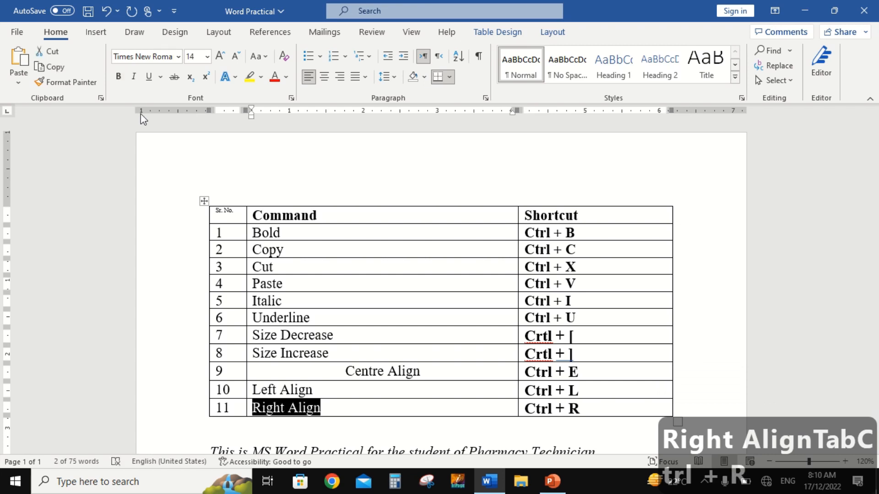
key("ctrl+r")
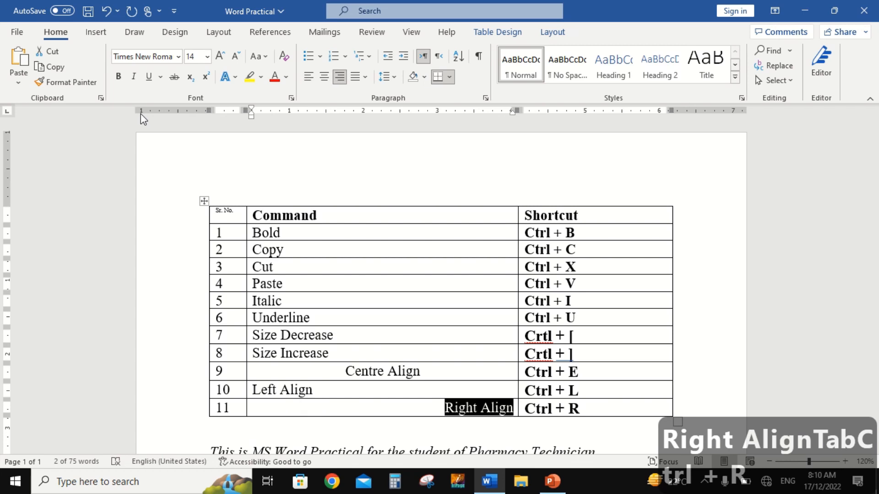
key("ctrl+e")
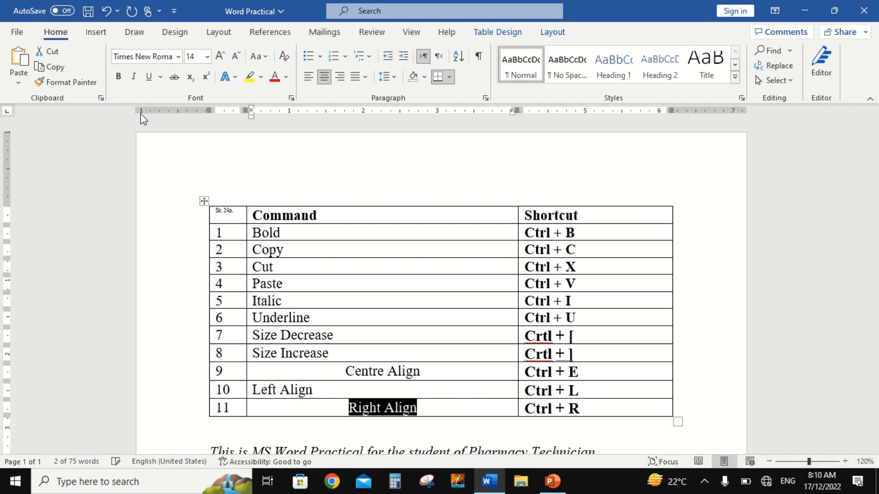
key("ctrl+l")
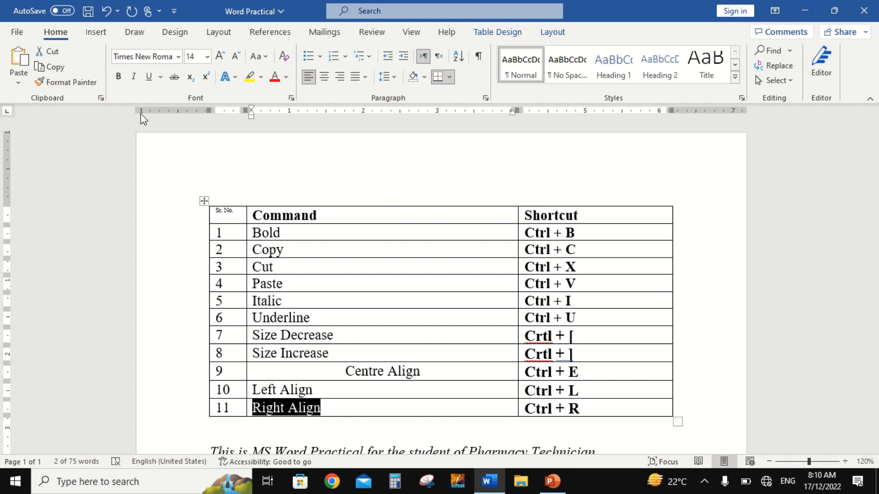
key("ctrl+r")
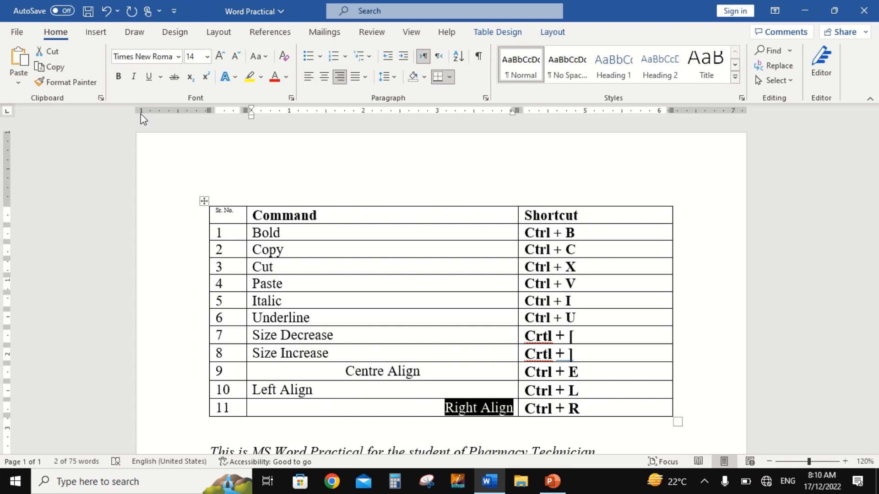
key("Right")
key("Right")
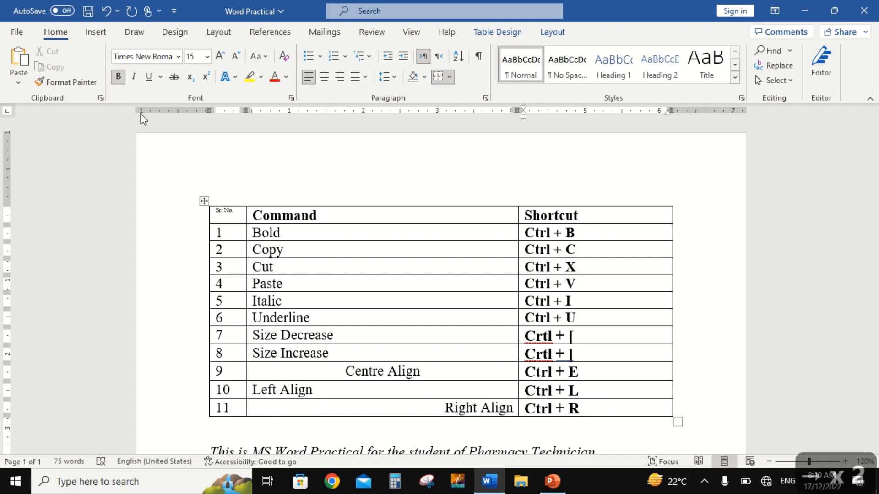
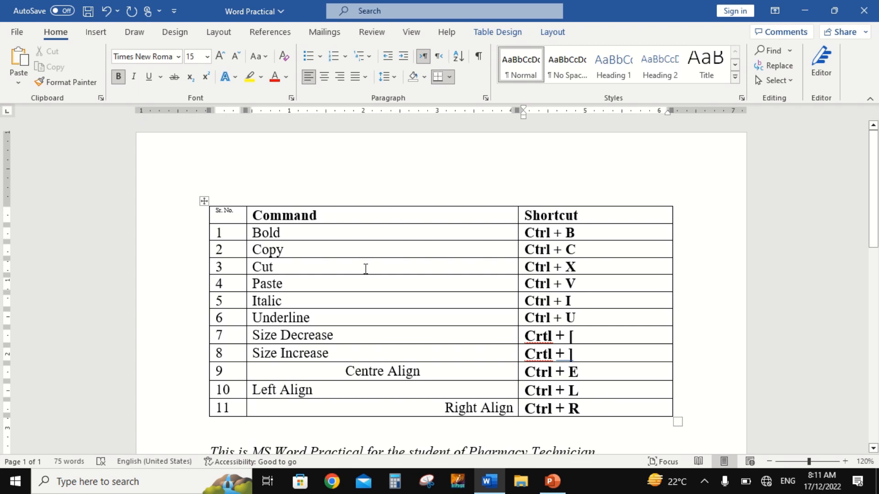
Insert the TipuInfoLogo picture from the Desktop folder into row 11's shortcut cell
left_click(101, 32)
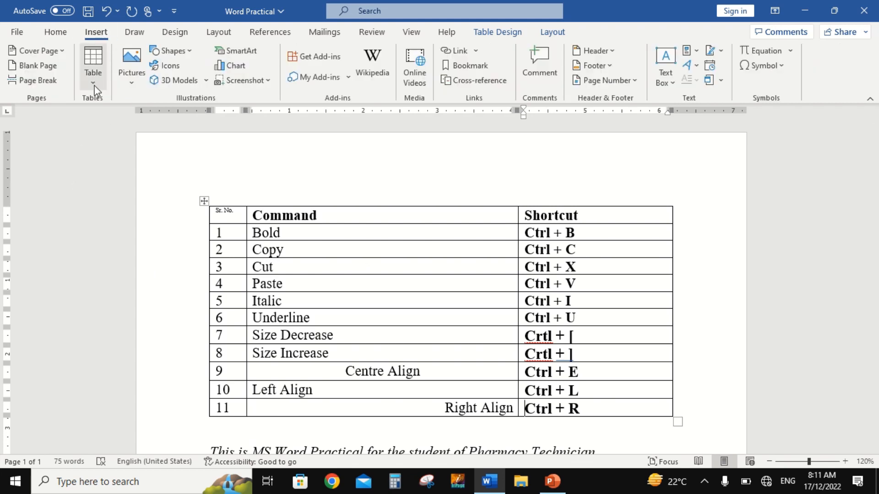
left_click(134, 85)
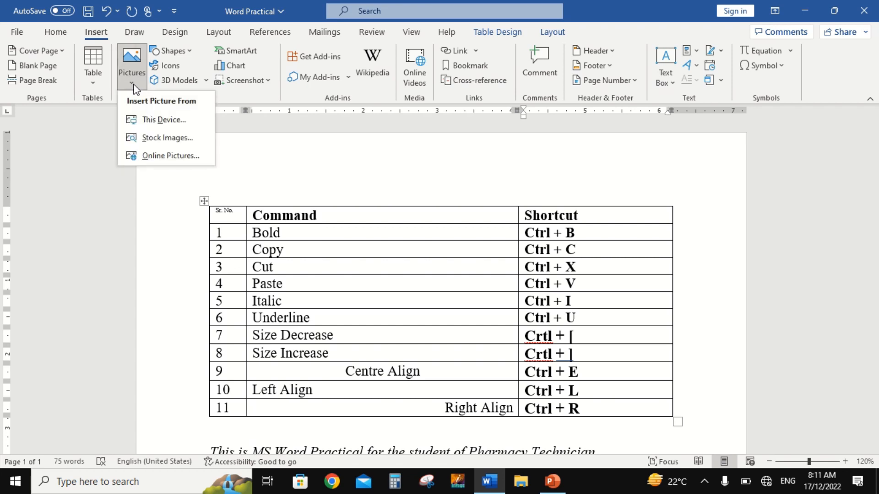
left_click(156, 121)
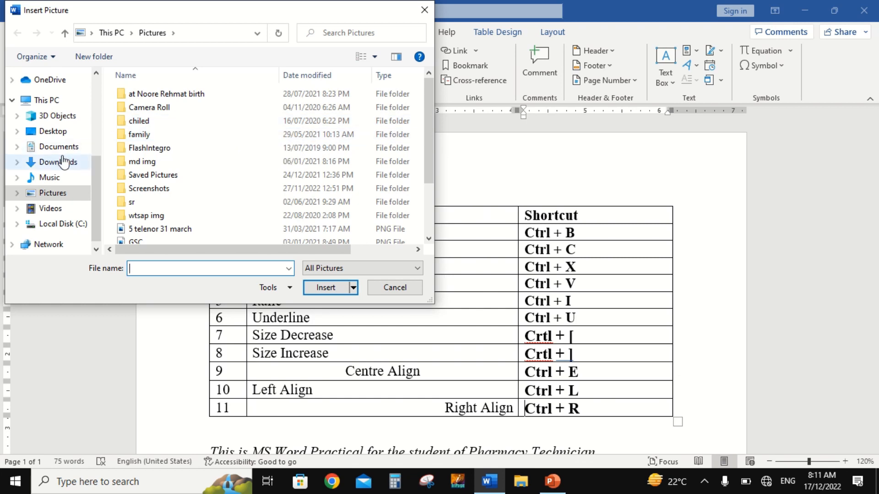
left_click(64, 132)
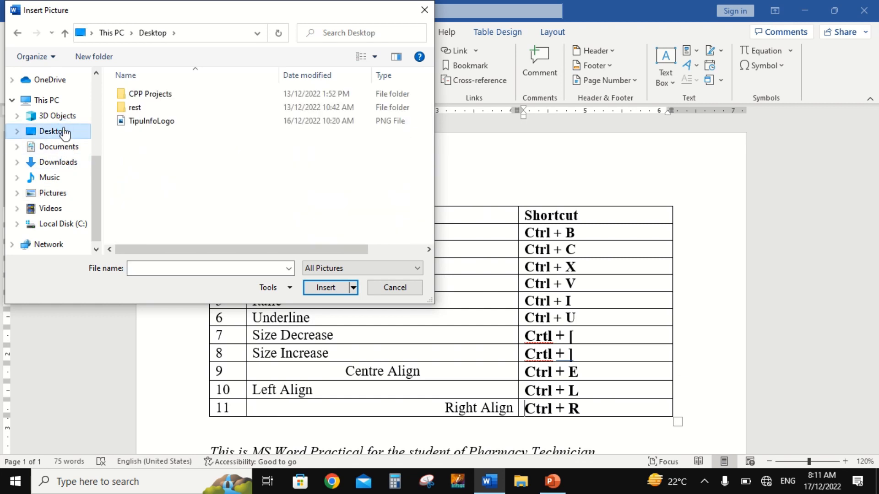
left_click(161, 121)
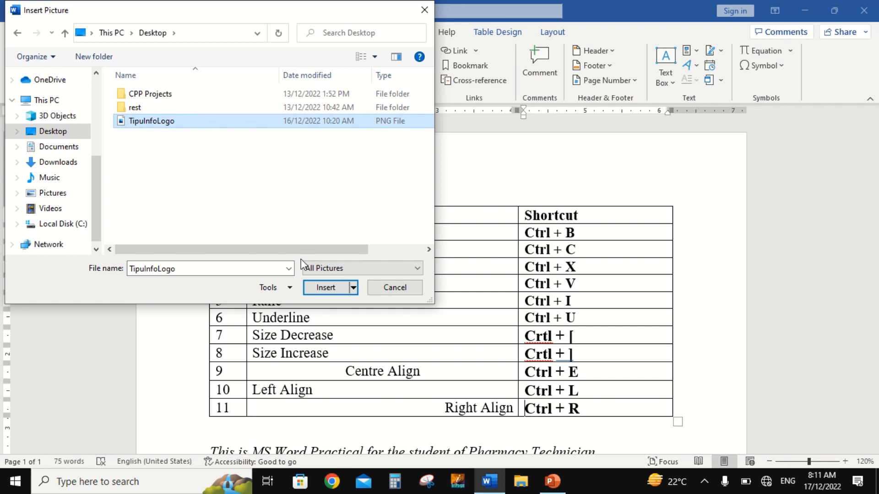
left_click(325, 287)
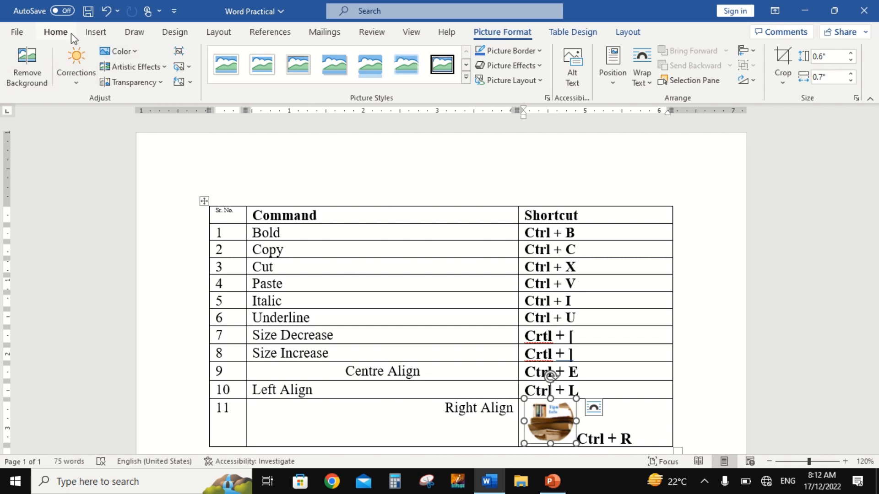
Delete the entire document content, including the table, the picture and the text below
left_click(56, 32)
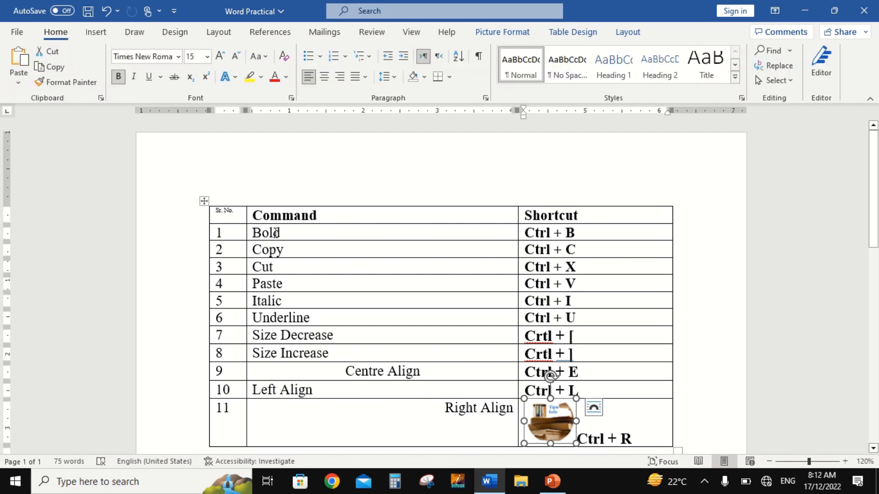
key("Down")
key("Down")
key("Down")
key("Down")
key("Down")
key("Down")
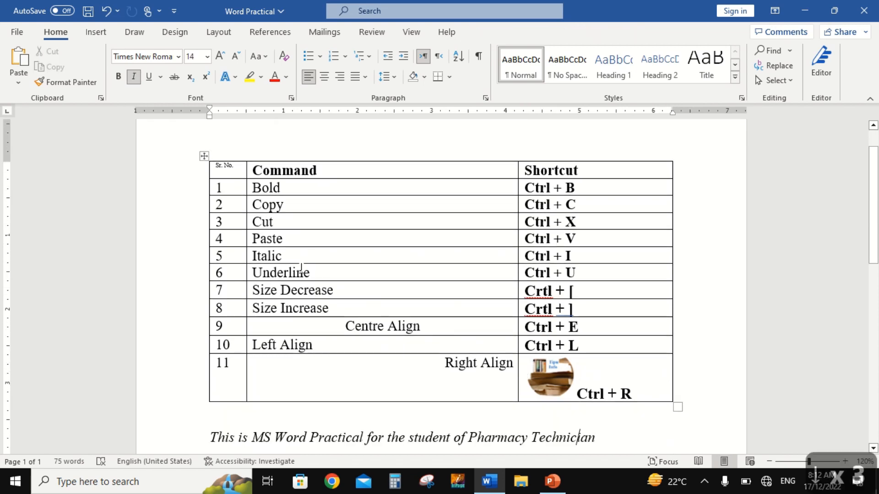
key("ctrl+a")
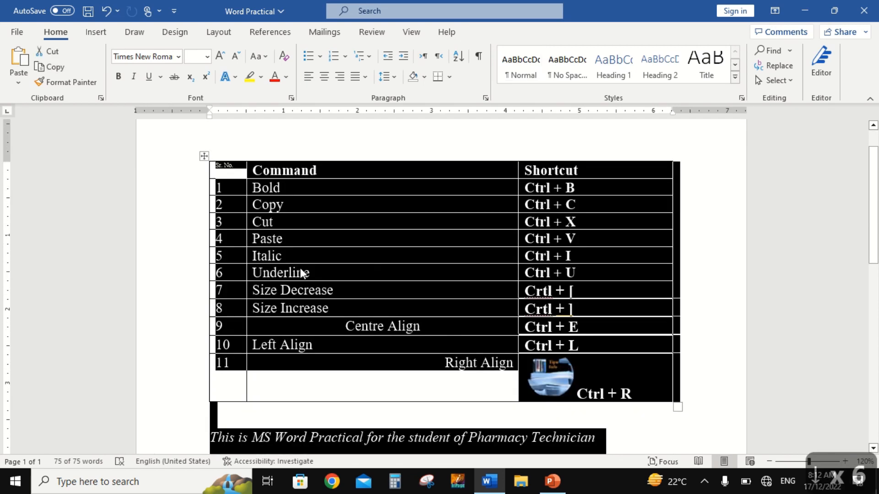
key("Delete")
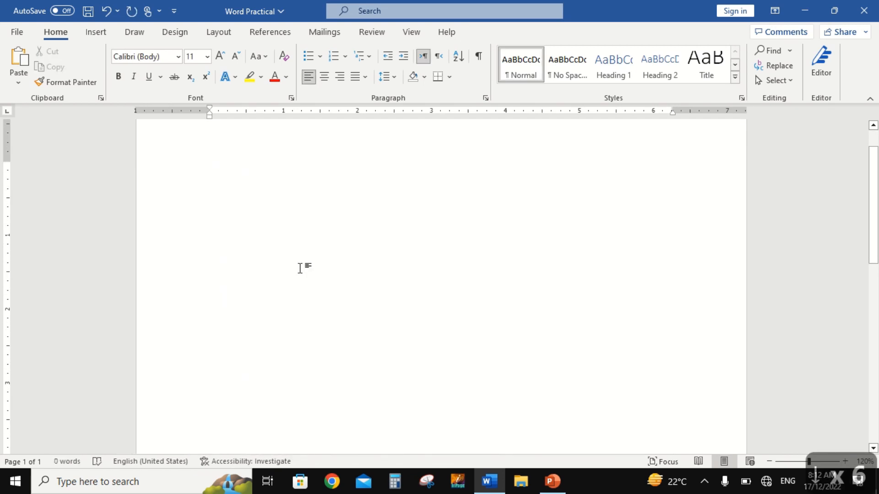
Insert the built-in Filigree cover page and set its document title to "COMPUTER"
left_click(96, 32)
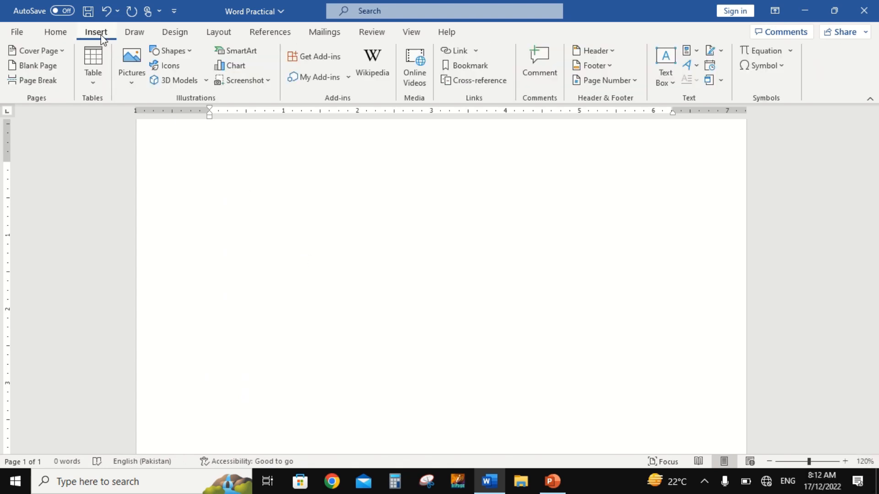
left_click(48, 51)
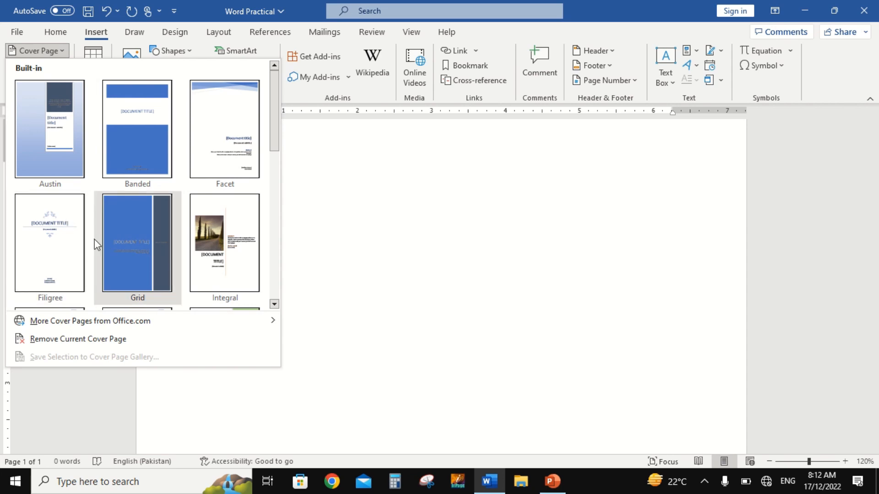
left_click(71, 241)
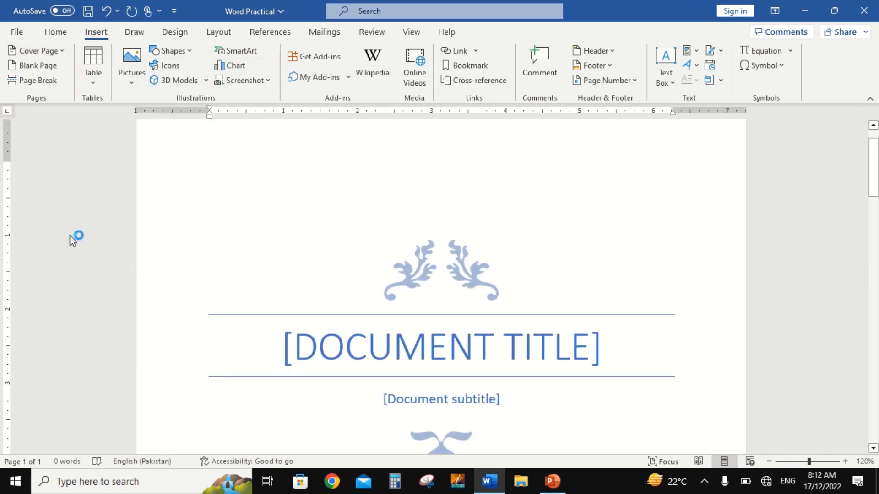
left_click(405, 351)
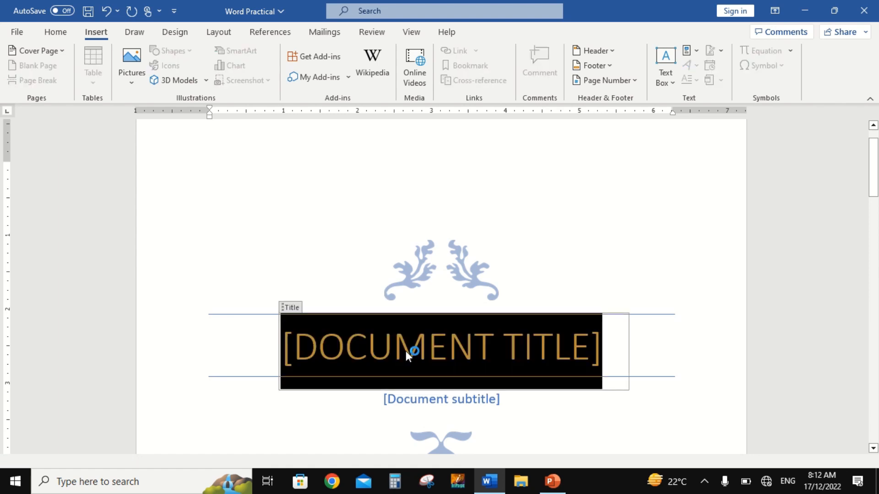
type("CO")
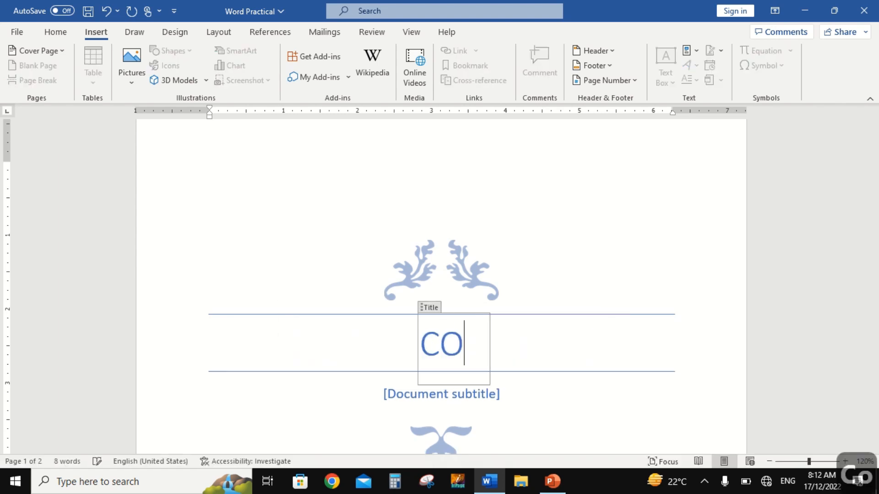
type("MPUTER")
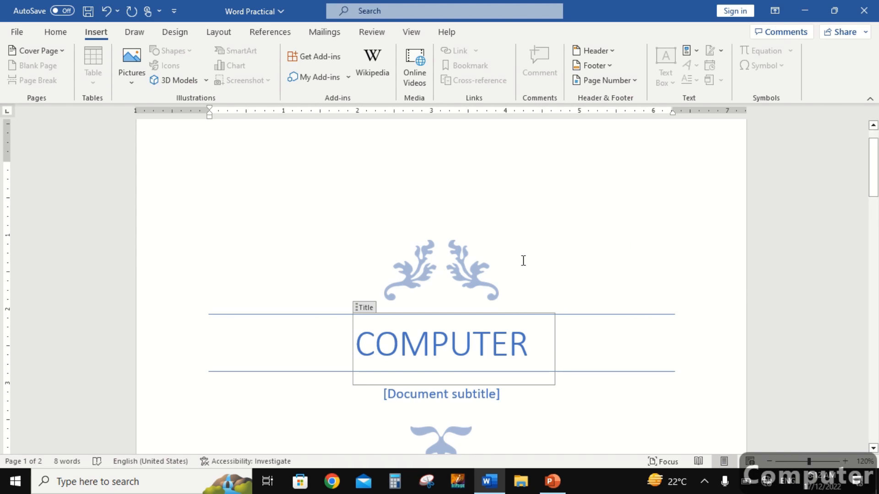
left_click(471, 292)
Set the cover page's document subtitle to "Pharmacy Technician"
left_click_drag(873, 172, 876, 211)
left_click(474, 191)
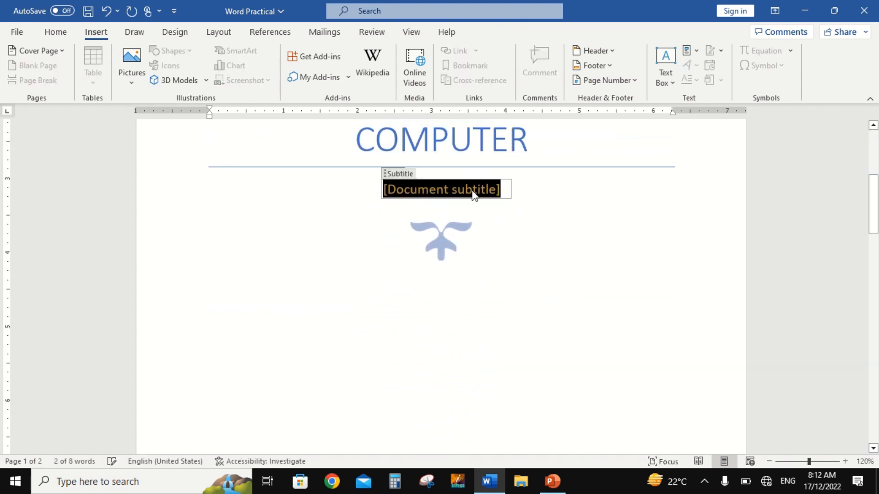
type("Pharmacy ")
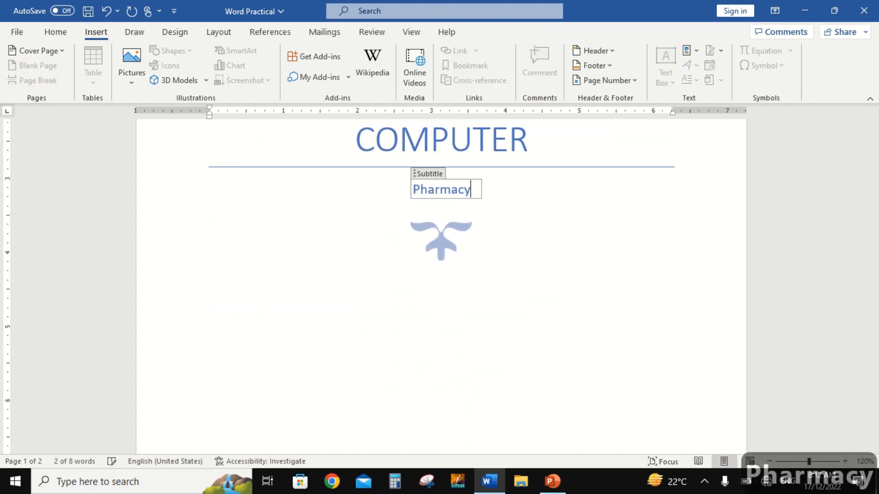
type("Technica")
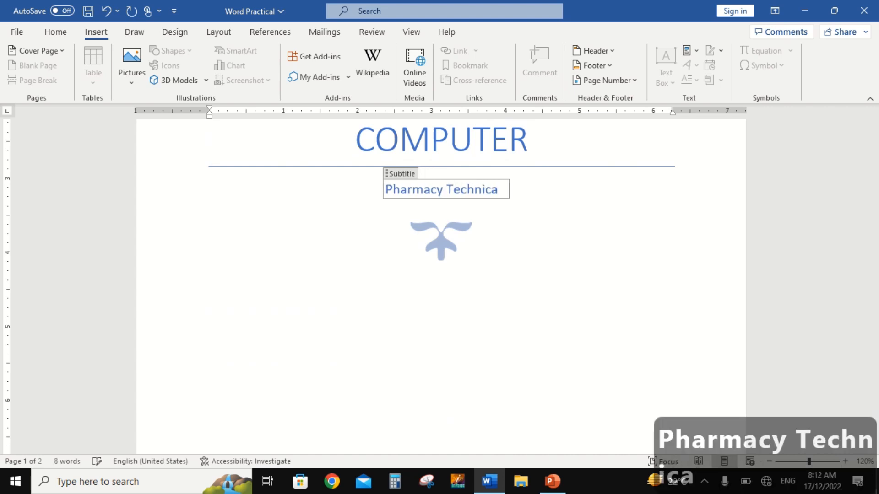
key("BackSpace")
type("iu")
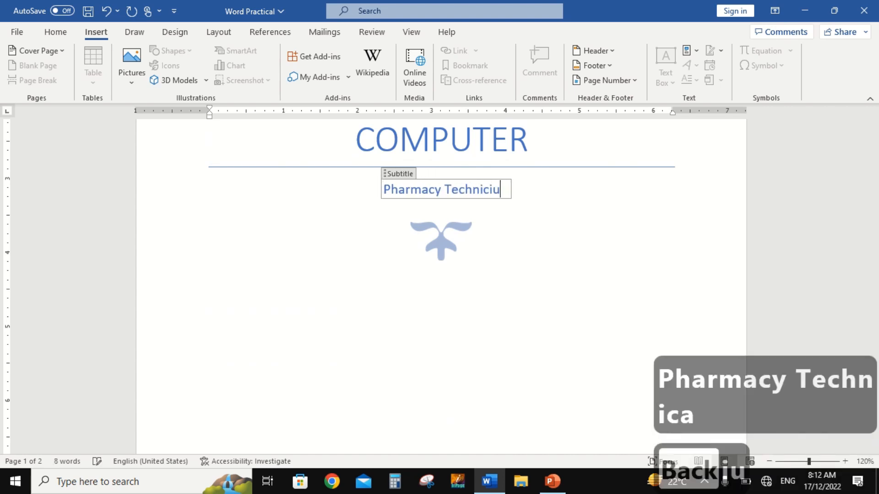
key("BackSpace")
type("an")
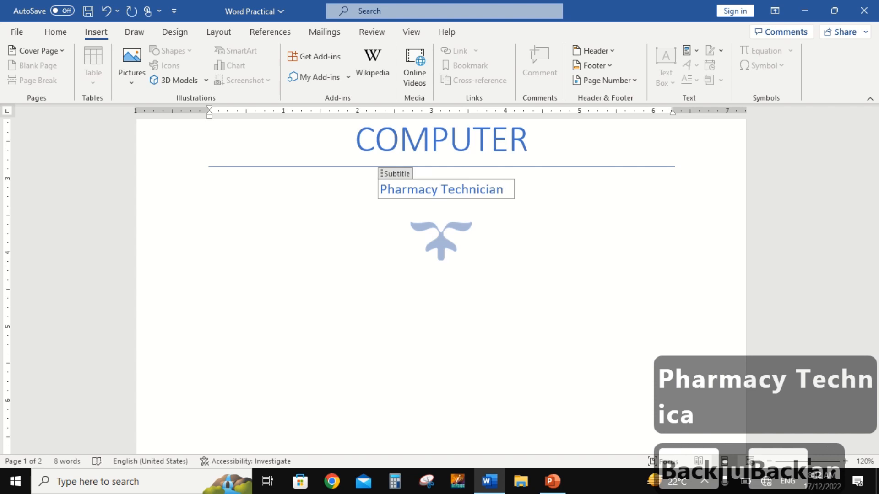
Draw a rectangle about 3.01" wide and 1.78" high on the blank second page
key("ctrl+End")
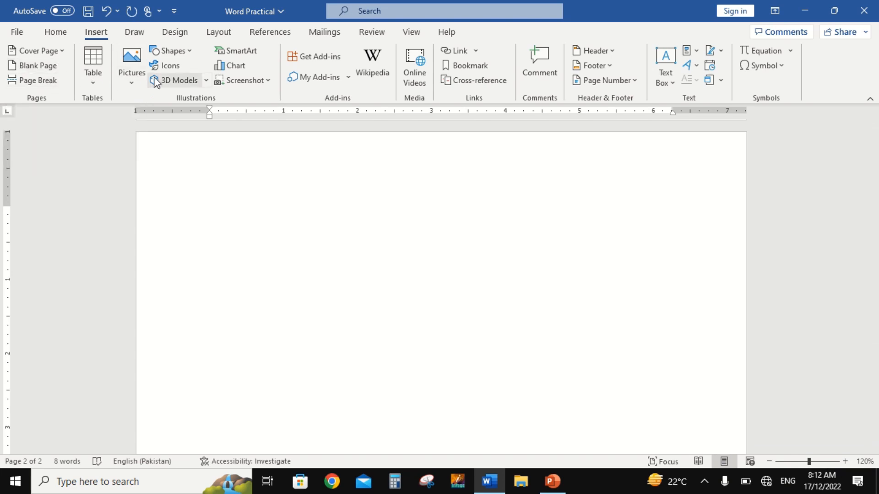
left_click(187, 53)
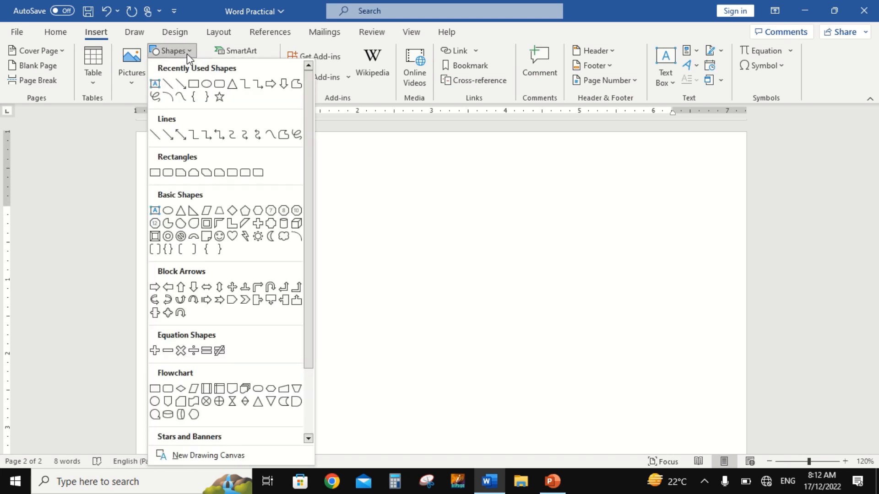
left_click(194, 84)
left_click_drag(225, 205, 448, 337)
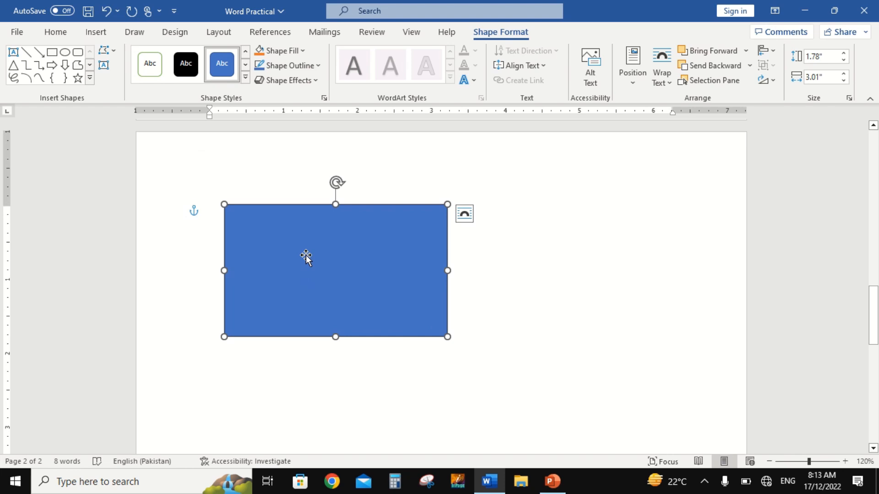
Apply the white shape style with the green outline to the rectangle and fill it with light gray
left_click(152, 71)
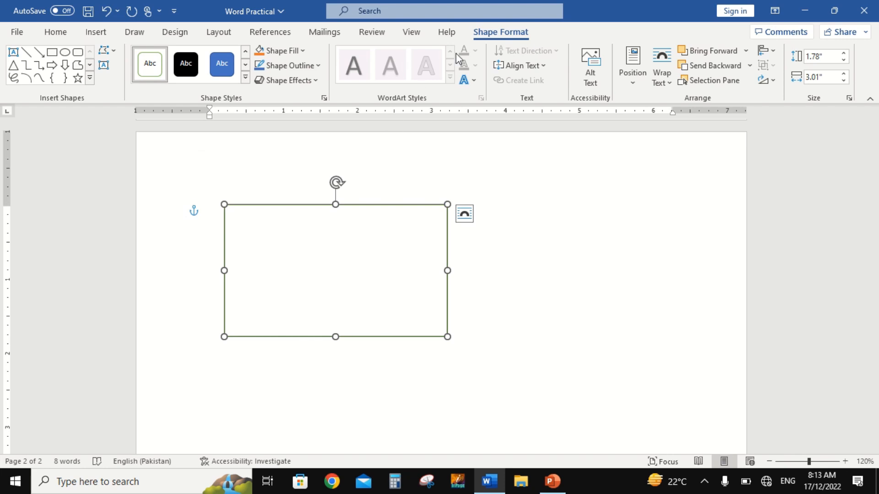
left_click(287, 51)
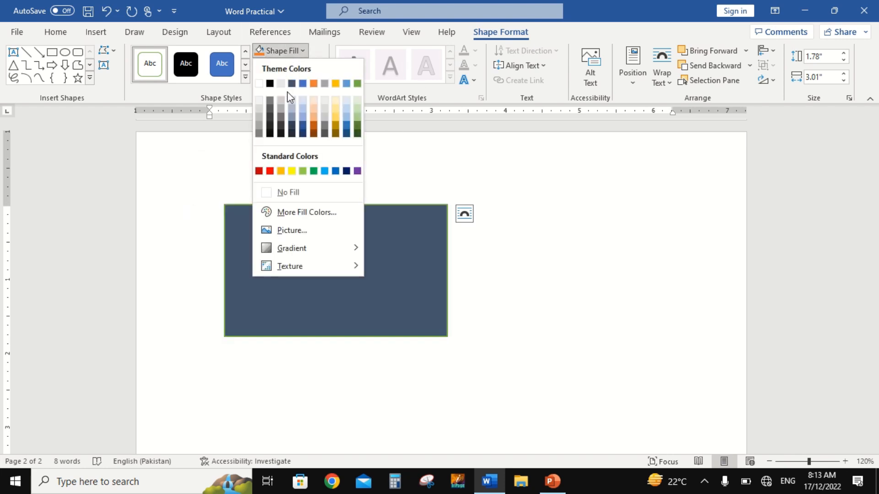
left_click(321, 117)
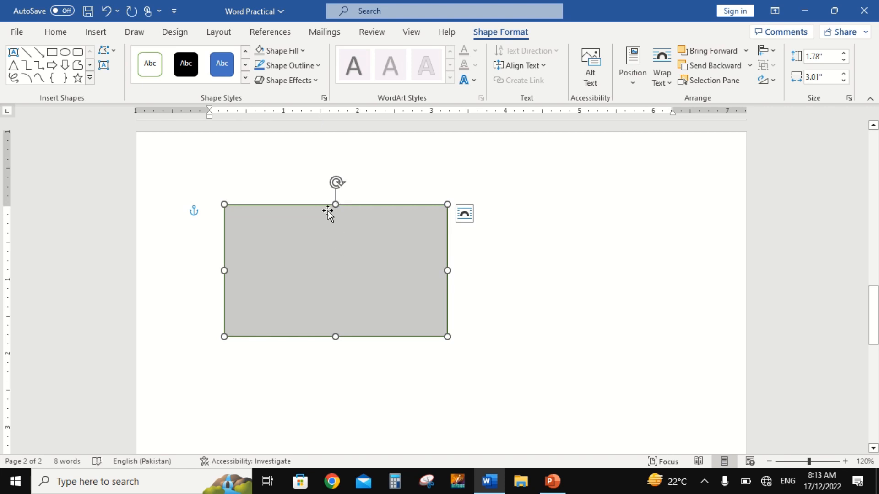
Fill the rectangle with the TipuInfoLogo picture from the Desktop folder
left_click(303, 51)
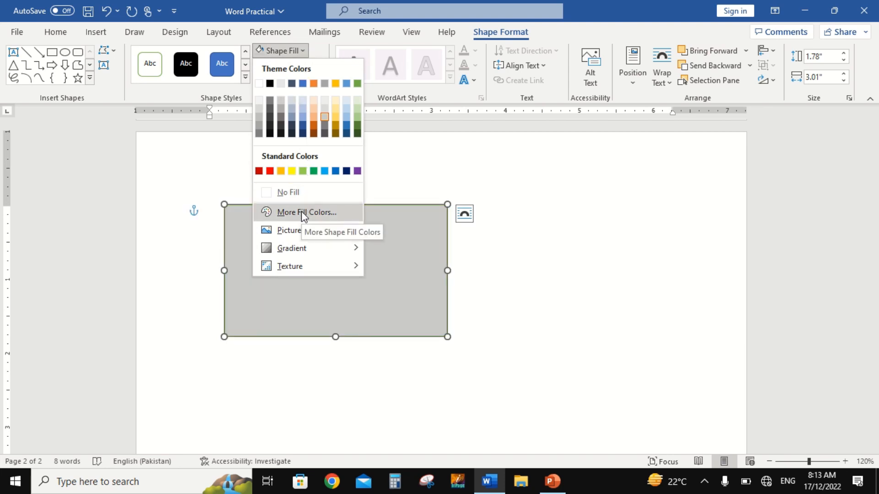
left_click(289, 232)
left_click(329, 196)
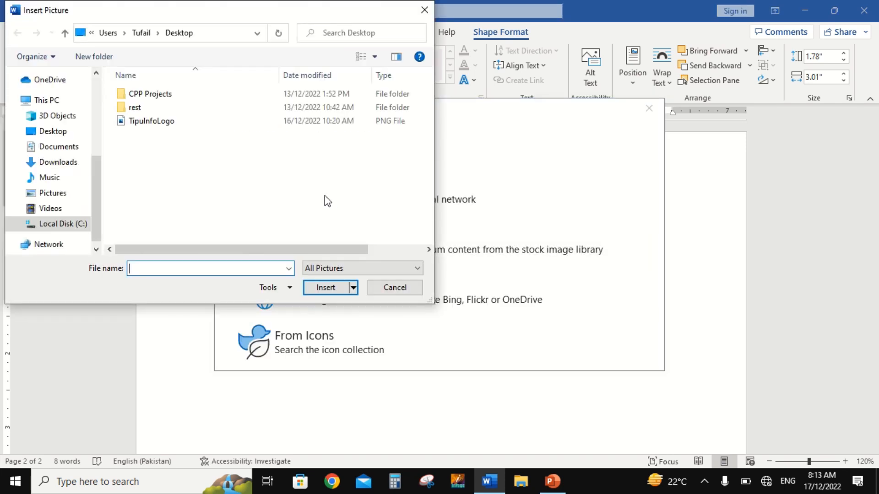
left_click(171, 121)
left_click(343, 289)
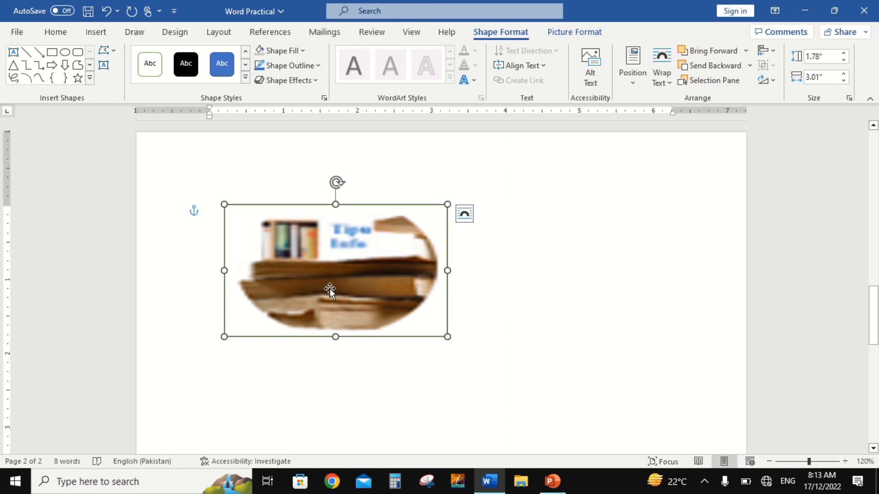
Shrink the picture-filled rectangle in both width and height in small increments
key("shift+Left")
key("shift+Left")
key("shift+Left")
key("shift+Left")
key("shift+Left")
key("shift+Left")
key("shift+Left")
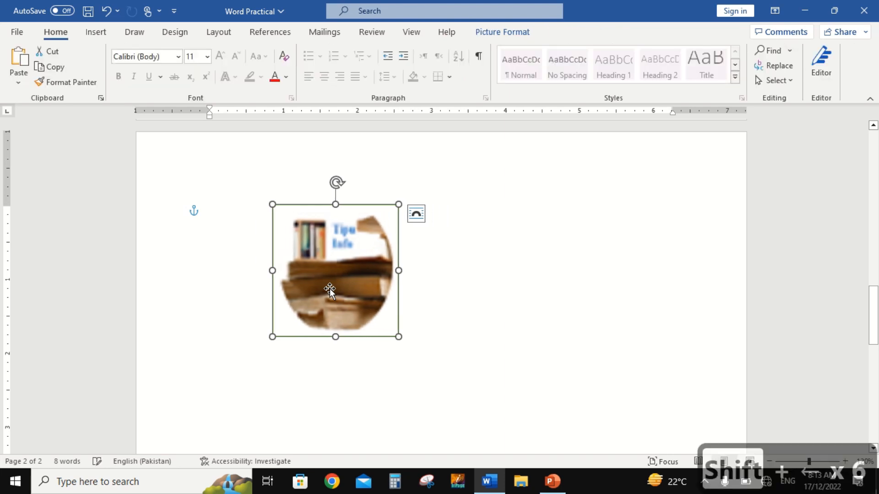
key("shift+Down")
key("shift+Down")
key("shift+Down")
key("shift+Down")
key("shift+Down")
key("shift+Down")
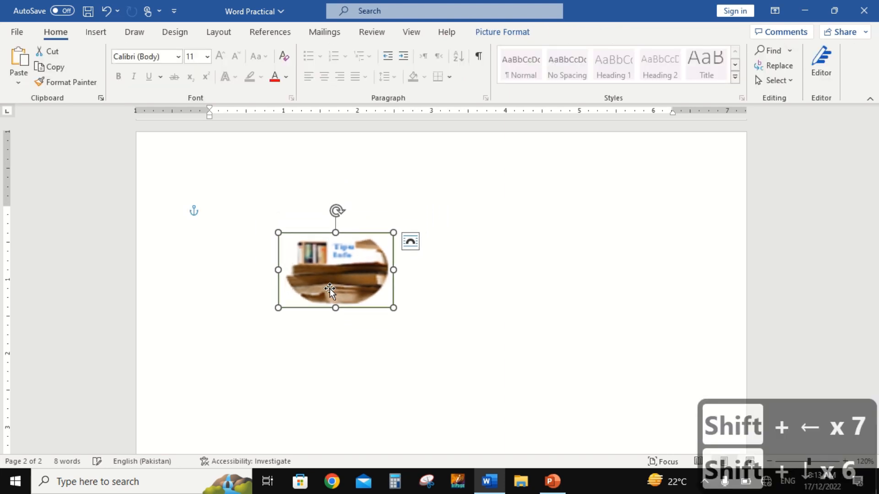
key("shift+Left")
key("shift+Left")
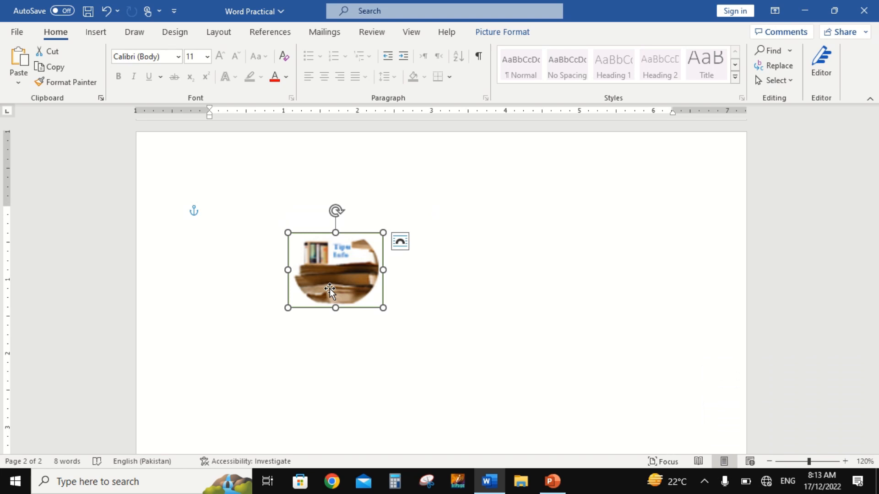
Handwrite black pen strokes below and beside the picture with the letters AB underneath, and turn on Ink to Shape
left_click(106, 34)
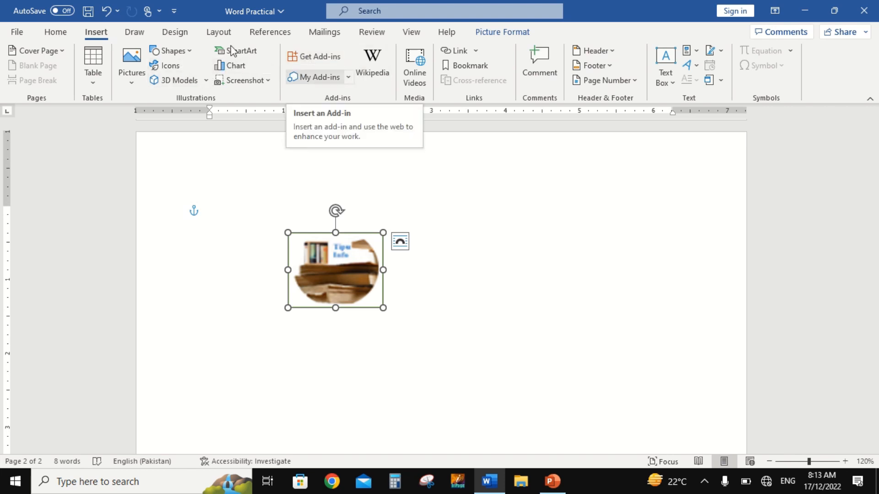
left_click(141, 33)
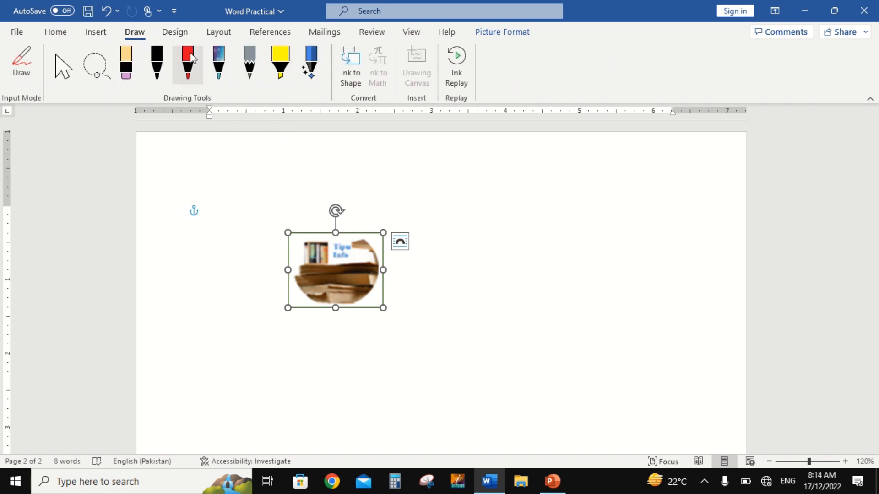
left_click(156, 64)
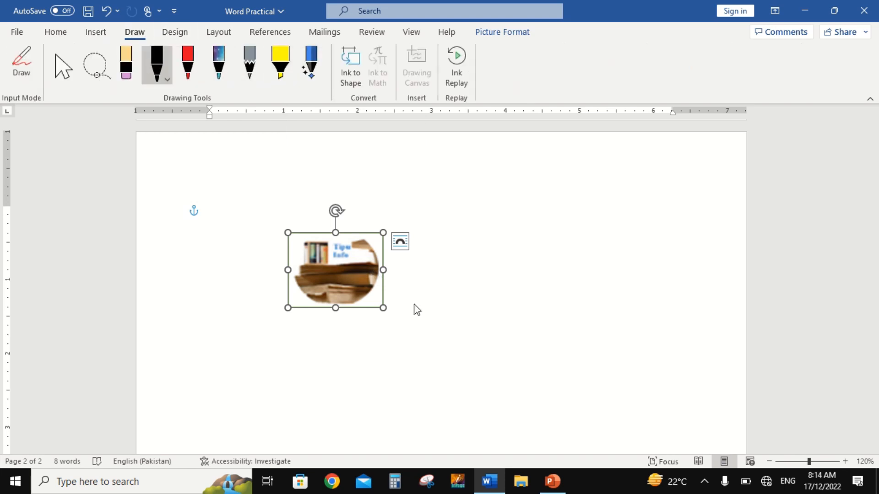
mouse_move(425, 337)
left_mouse_down()
mouse_move(467, 310)
mouse_move(421, 363)
mouse_move(495, 345)
mouse_move(498, 316)
mouse_move(497, 367)
mouse_move(625, 356)
left_mouse_up()
mouse_move(454, 406)
left_mouse_down()
mouse_move(463, 396)
mouse_move(480, 410)
left_mouse_up()
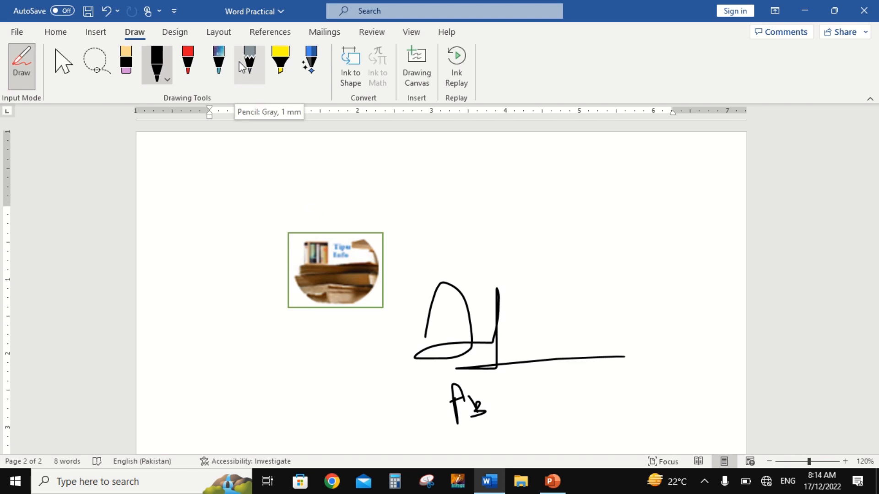
left_click(355, 73)
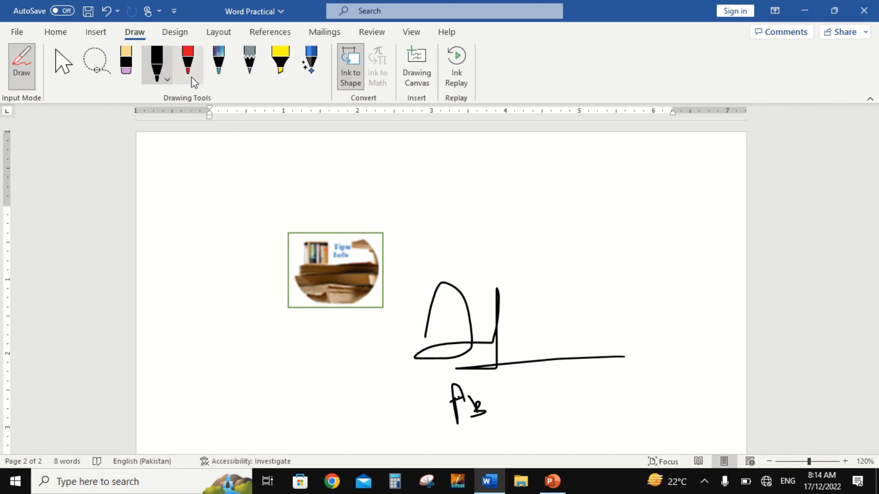
Enter the sentence "This is text." on the second page above the picture
left_click(174, 32)
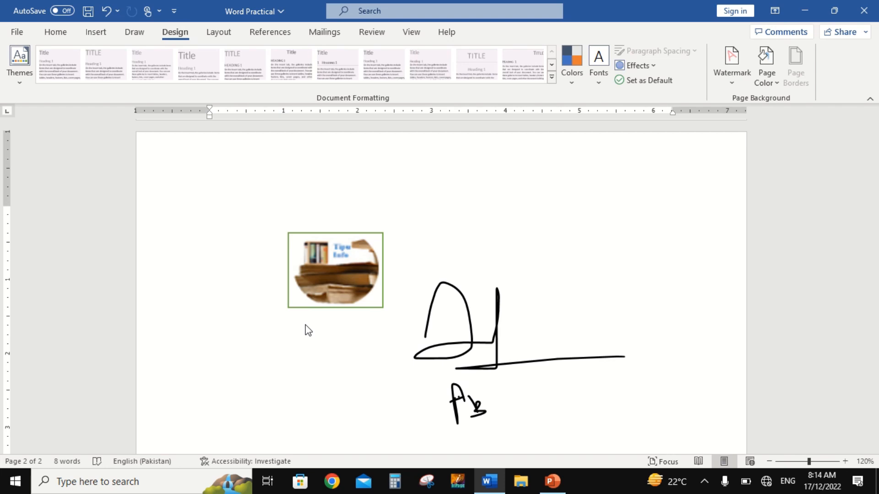
left_click(68, 33)
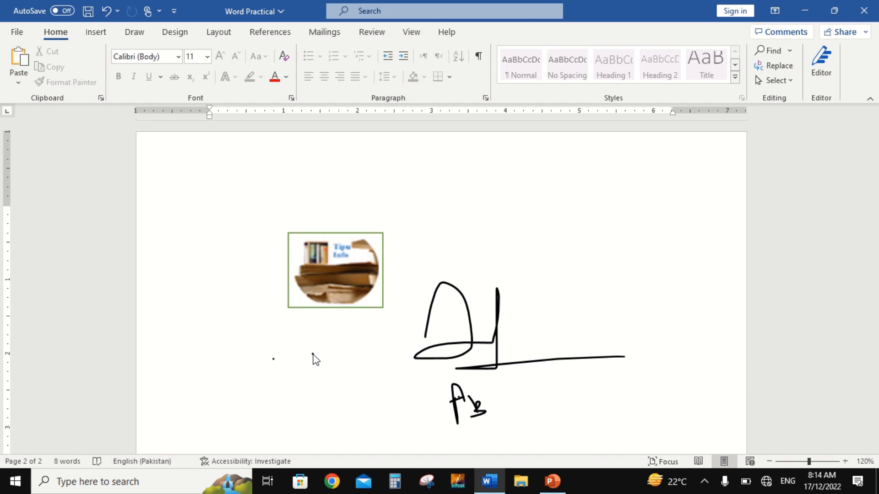
type("h")
key("BackSpace")
type("Tges")
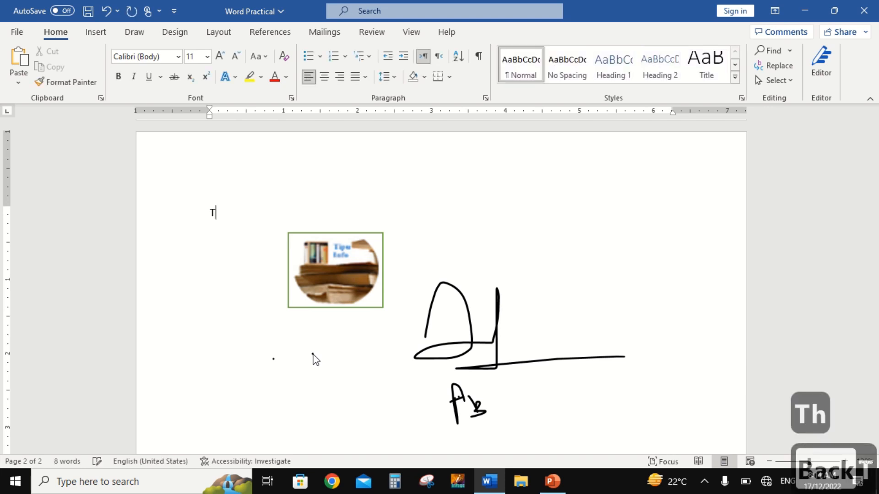
key("BackSpace")
key("BackSpace")
key("BackSpace")
type("his is text.")
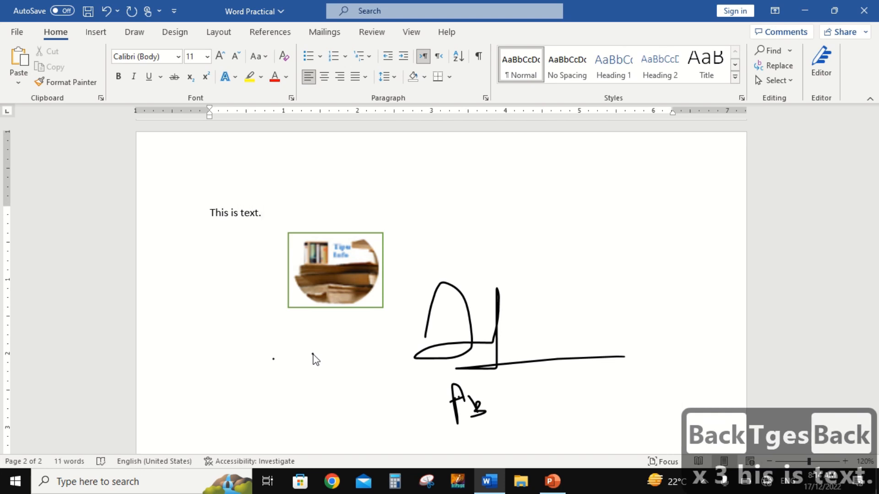
Select the sentence "This is text." and apply the document style set with the numbered heading
key("shift+Up")
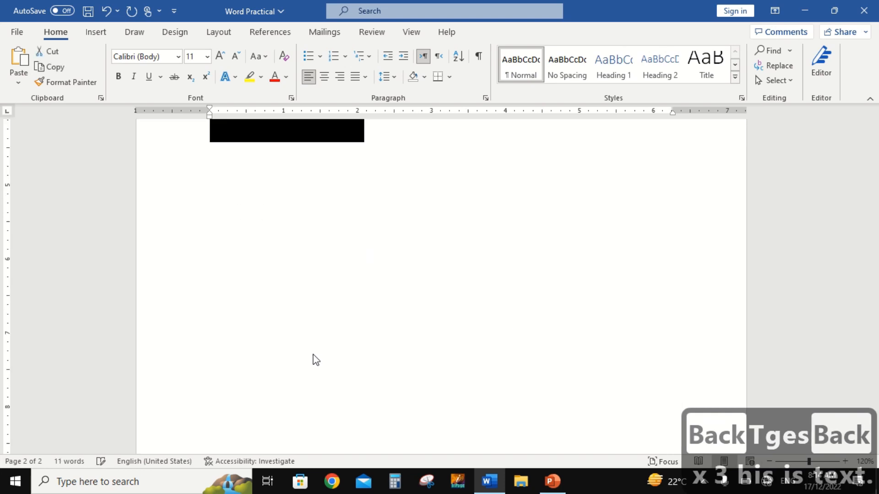
key("Down")
key("Down")
key("Down")
key("Down")
key("Down")
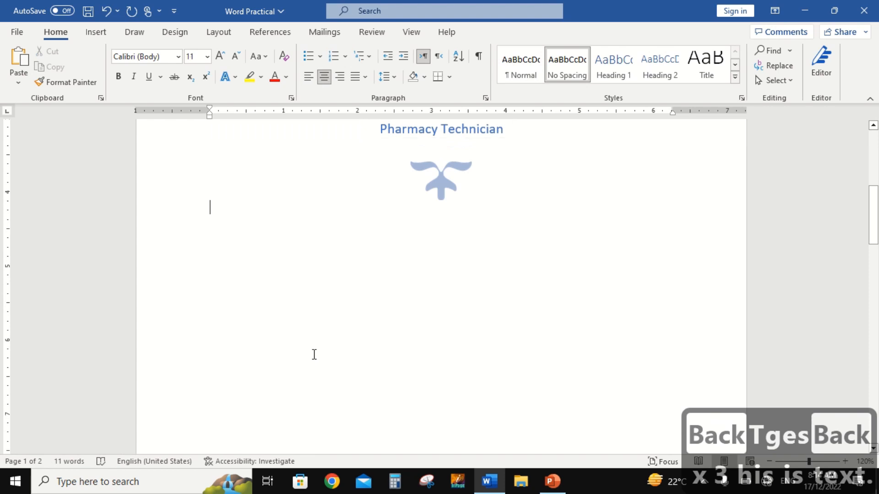
key("shift+Left")
key("shift+Left")
key("shift+Left")
key("shift+Left")
key("shift+Left")
key("shift+Left")
key("shift+Left")
key("shift+Left")
key("shift+Left")
key("shift+Left")
key("shift+Left")
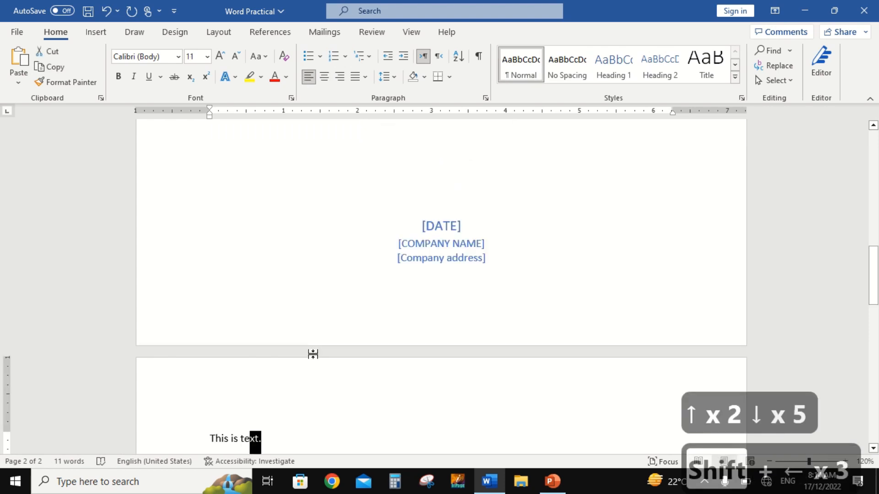
key("shift+Left")
key("shift+Left")
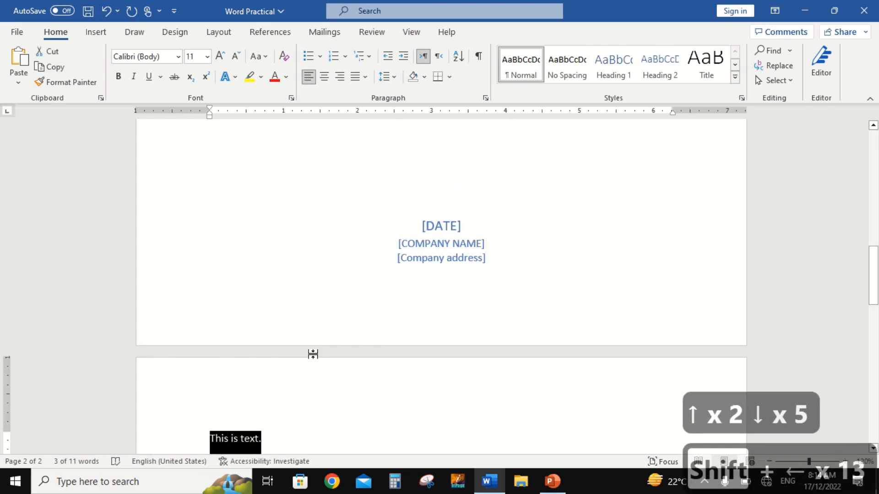
left_click(171, 35)
left_click(235, 69)
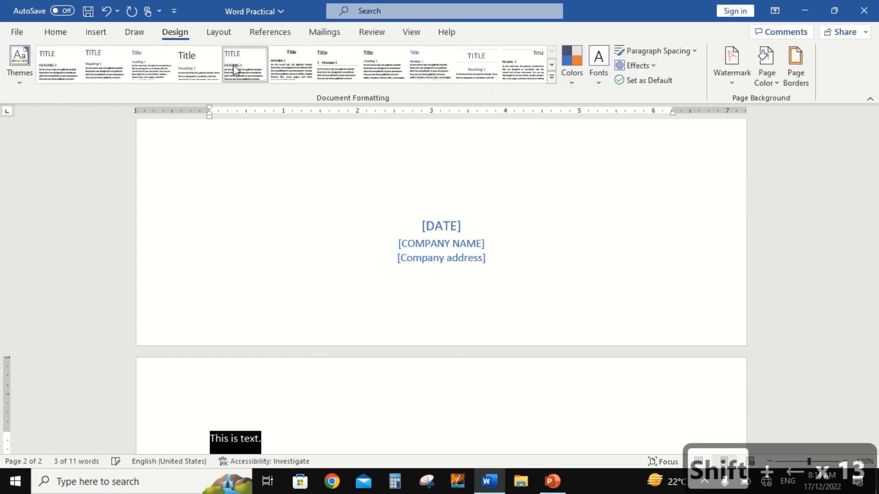
left_click(321, 66)
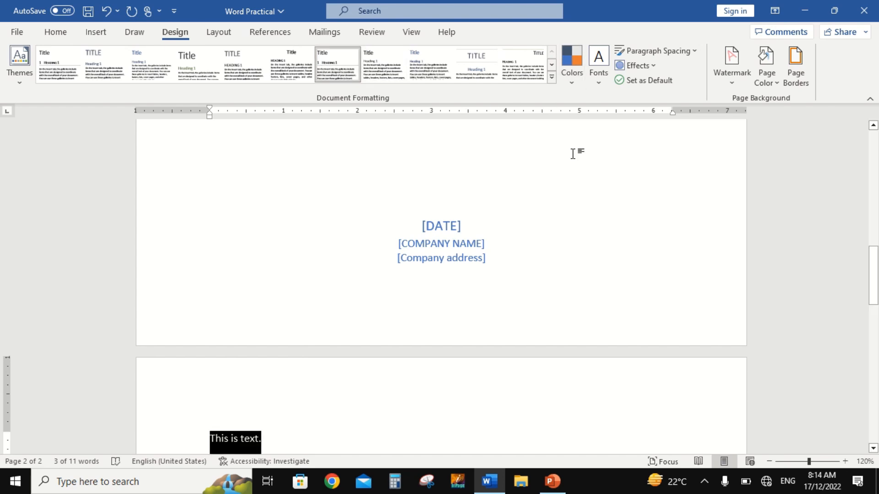
Add a new line reading "TipuInfo" below "This is text."
key("Right")
key("Return")
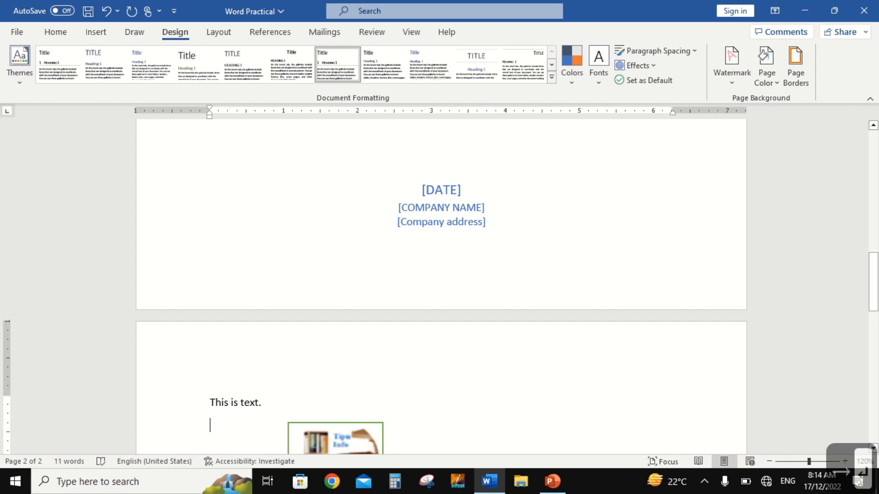
type("Tipuf i")
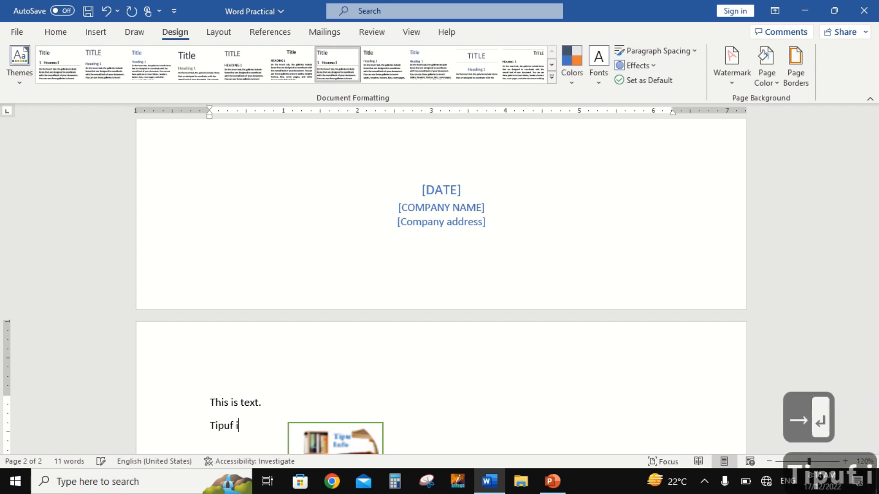
key("BackSpace")
key("BackSpace")
key("BackSpace")
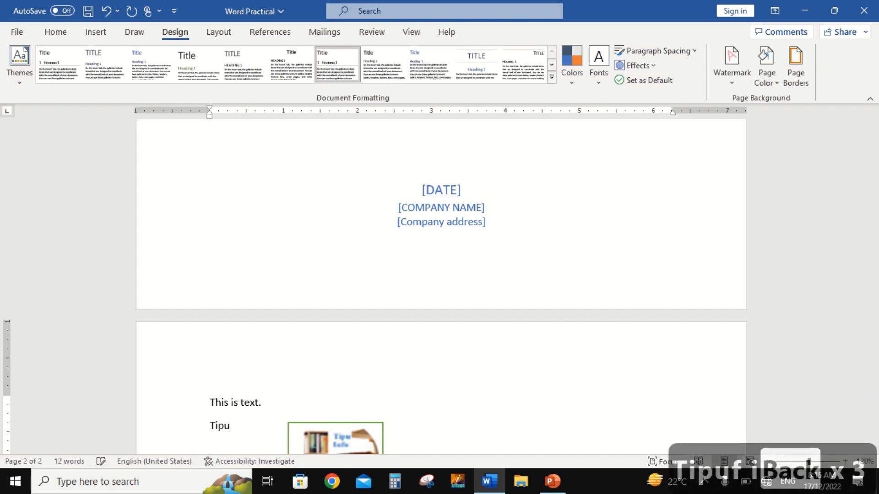
type("Indo")
key("BackSpace")
key("BackSpace")
type("co")
key("BackSpace")
type("f")
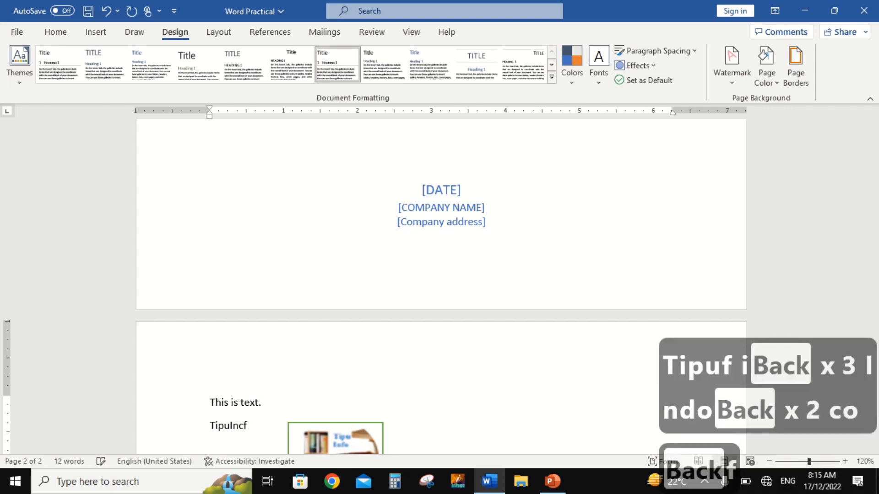
type("o")
key("BackSpace")
key("BackSpace")
key("BackSpace")
type("fo")
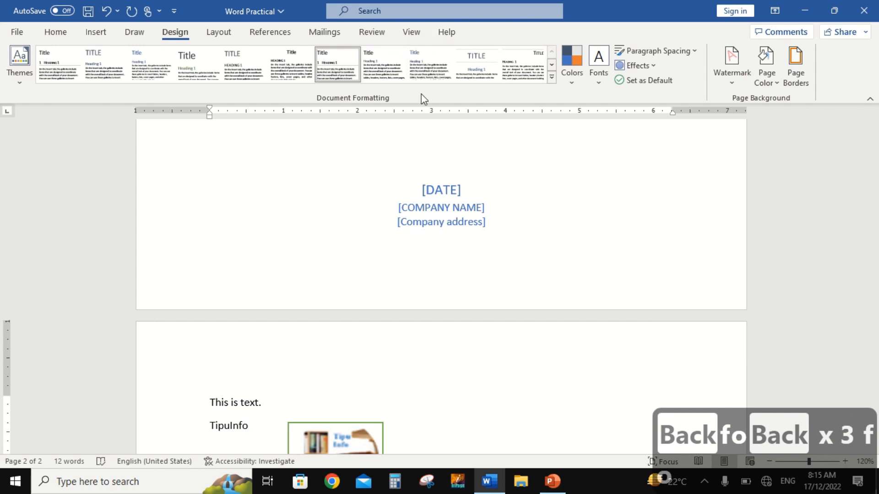
Set the document's theme colors to Blue Green and apply the black style set that follows the numbered-heading one
left_click(575, 86)
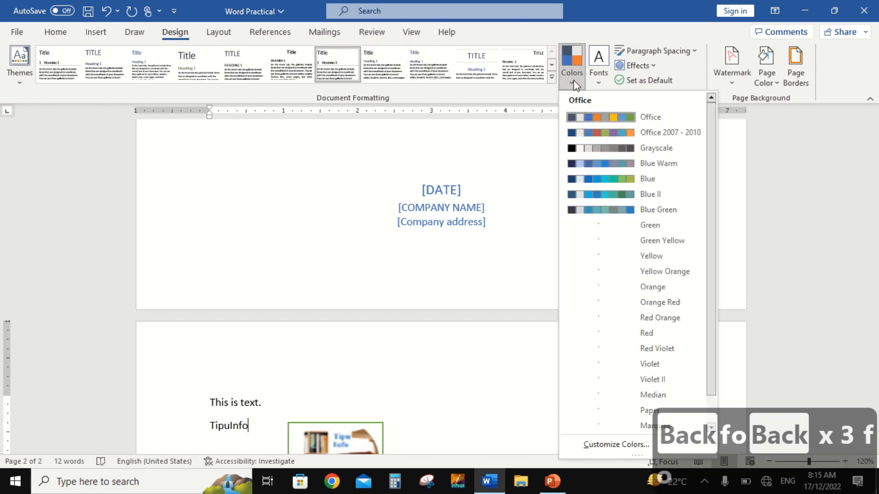
left_click(611, 202)
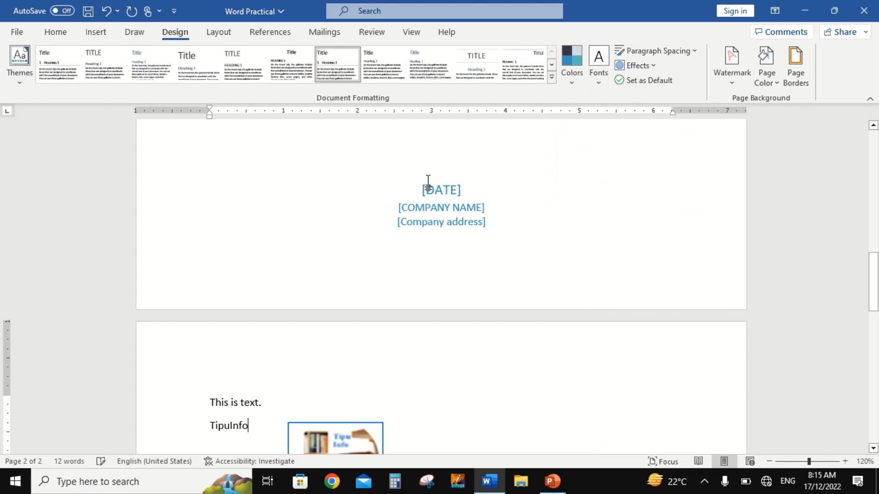
left_click(402, 78)
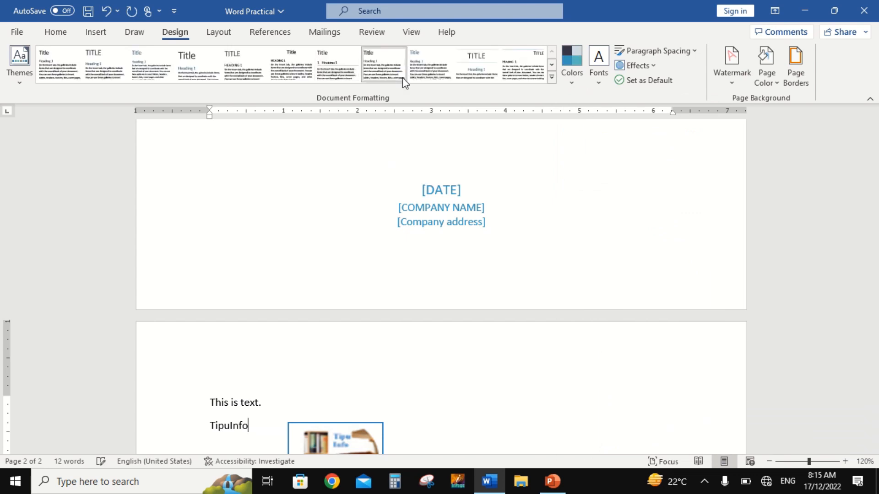
Clear the whole document, removing the cover page, the two text lines and the picture
key("shift+Up")
key("shift+Up")
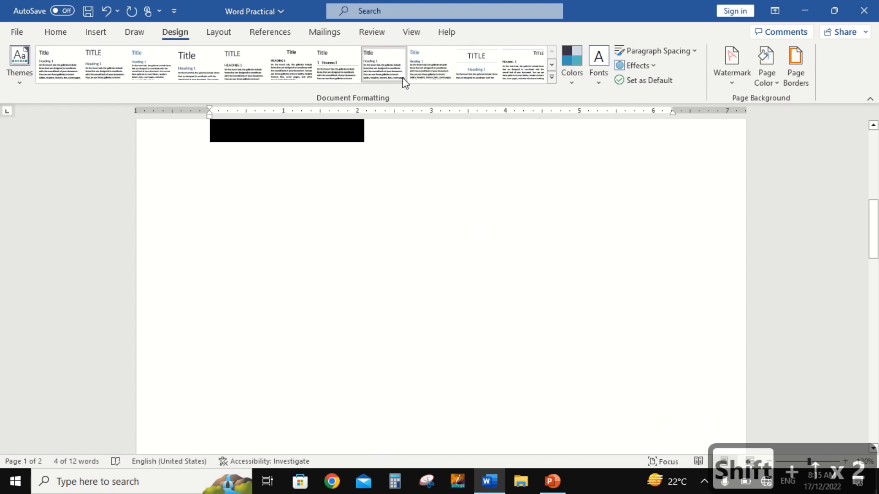
key("Delete")
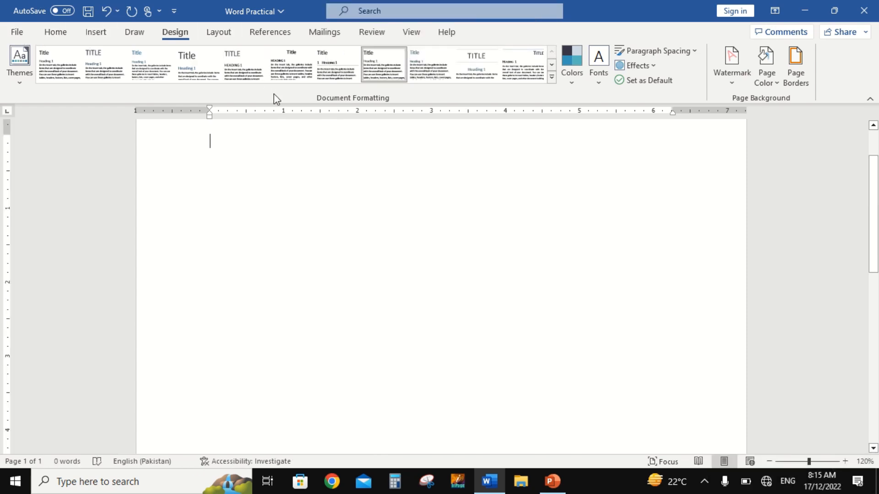
Apply the Tabloid paper size to the blank page and replace it with Letter
left_click(221, 32)
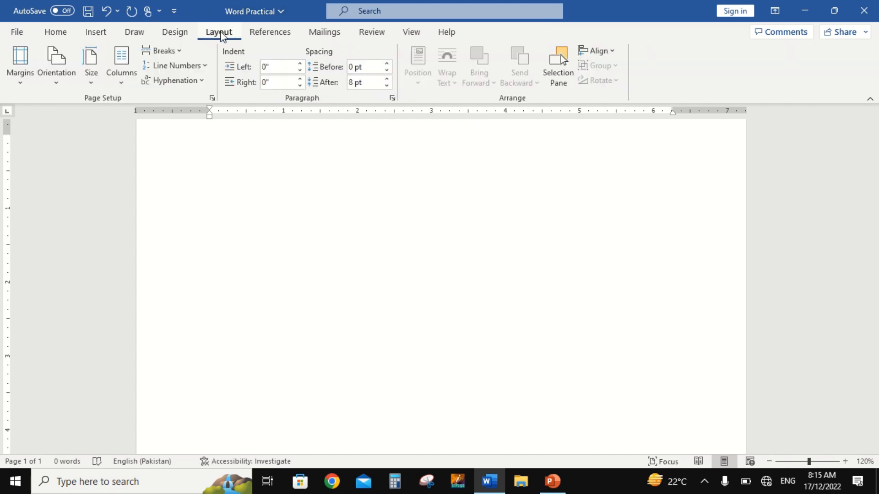
left_click(119, 80)
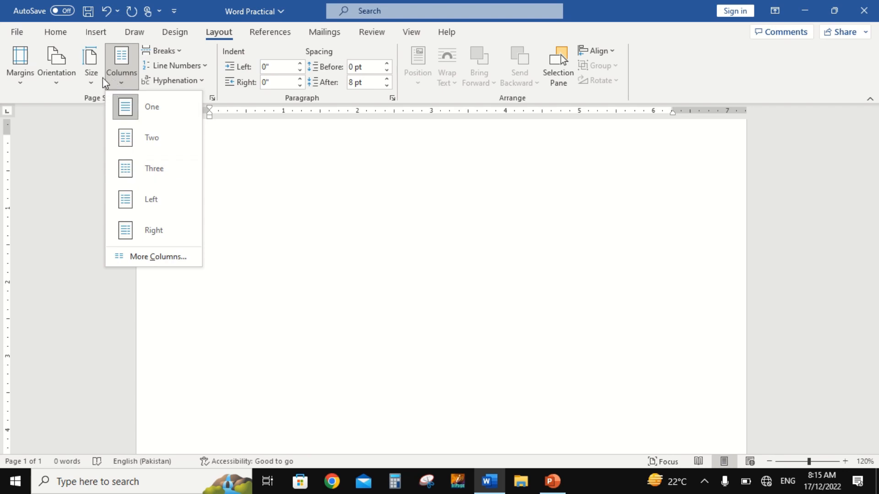
left_click(92, 87)
left_click(91, 87)
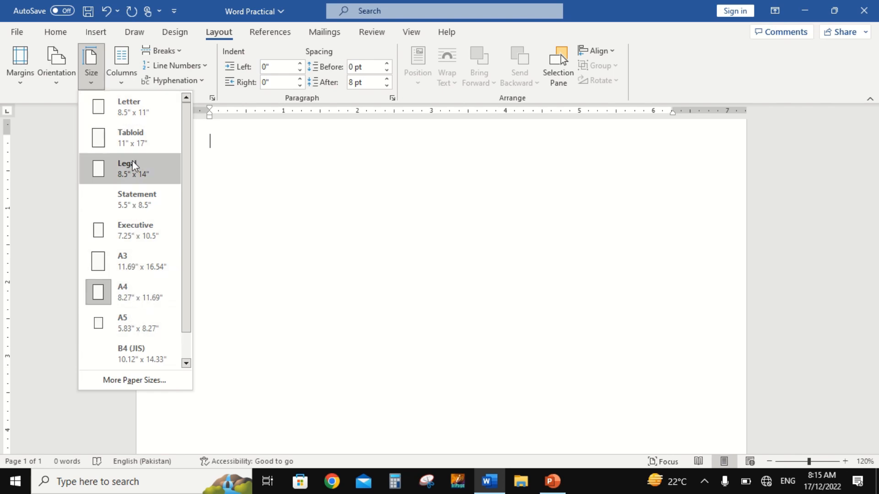
left_click(133, 136)
left_click(91, 75)
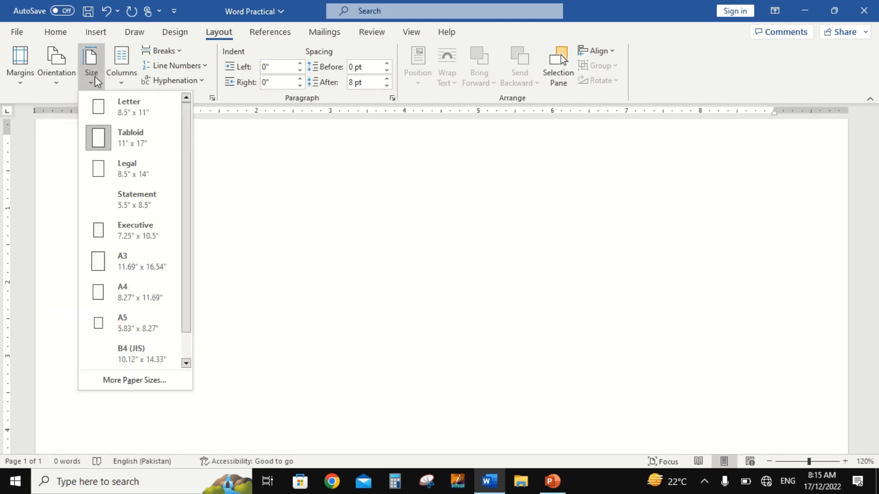
left_click(117, 108)
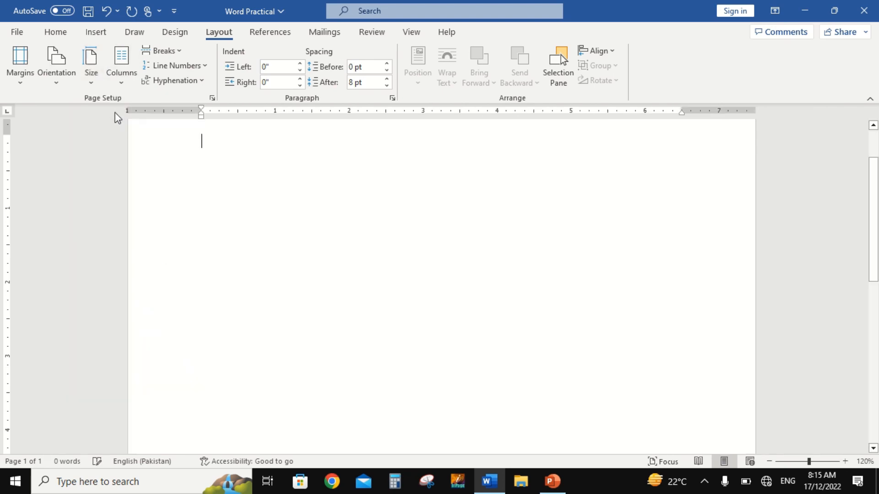
Zoom the document out to 100% and change the page orientation to Landscape
left_click(66, 82)
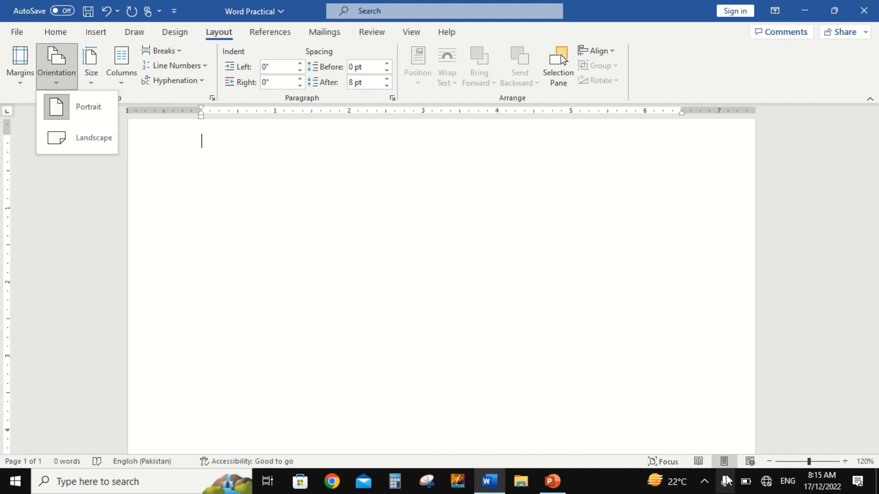
left_click(768, 461)
left_click(768, 461)
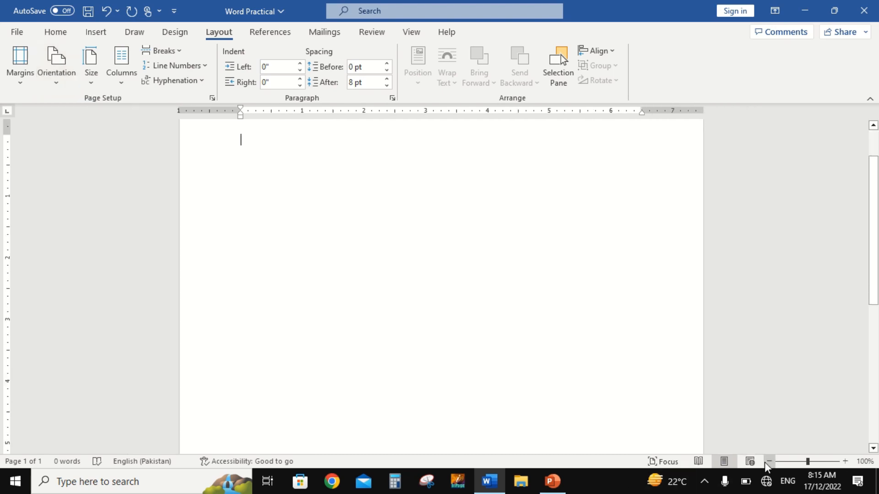
left_click(94, 85)
left_click(63, 79)
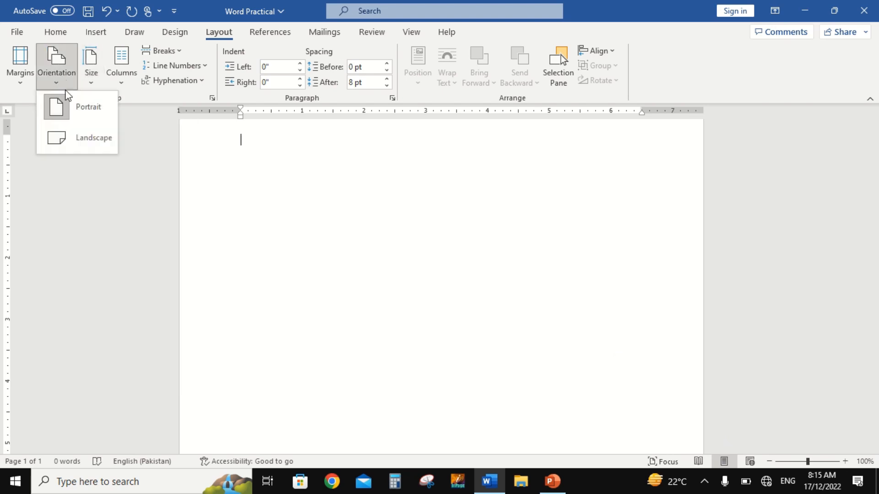
left_click(74, 139)
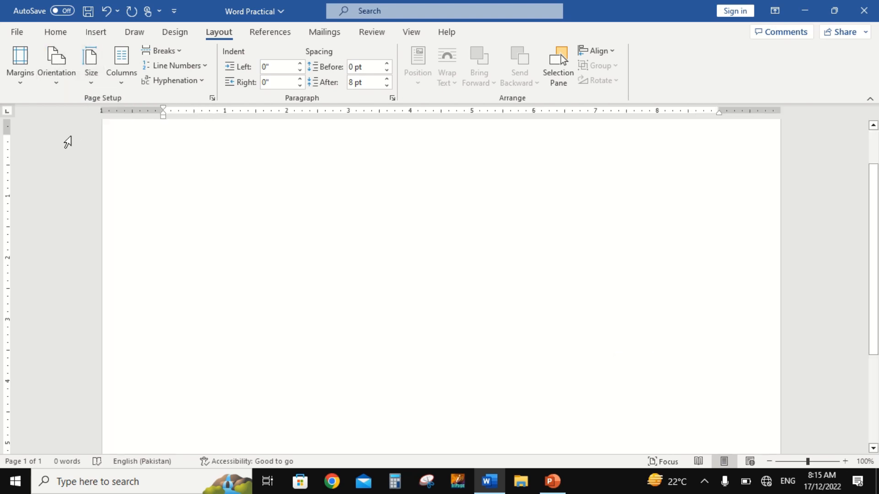
Enter "Landscape" and "Potriat" on two separate lines and make the second line bold
type("Lanc")
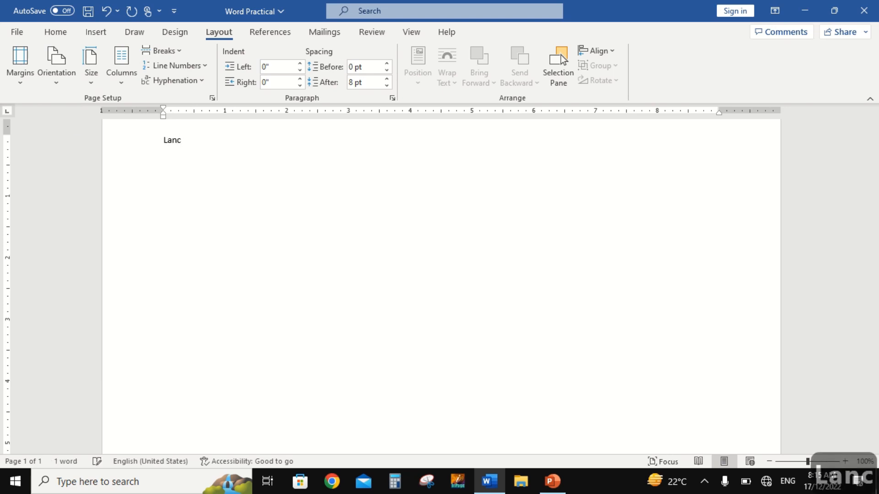
key("BackSpace")
type("dscape")
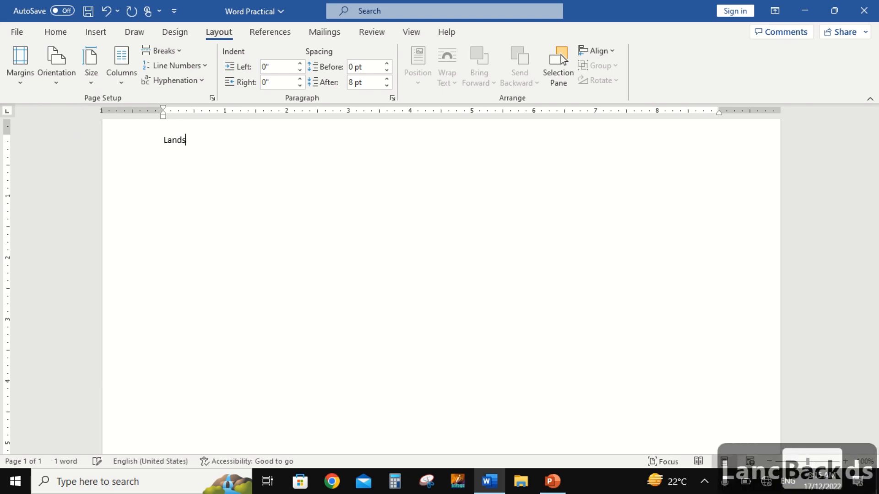
key("Return")
type("Potriat")
key("ctrl+shift+Left")
key("ctrl+shift+Left")
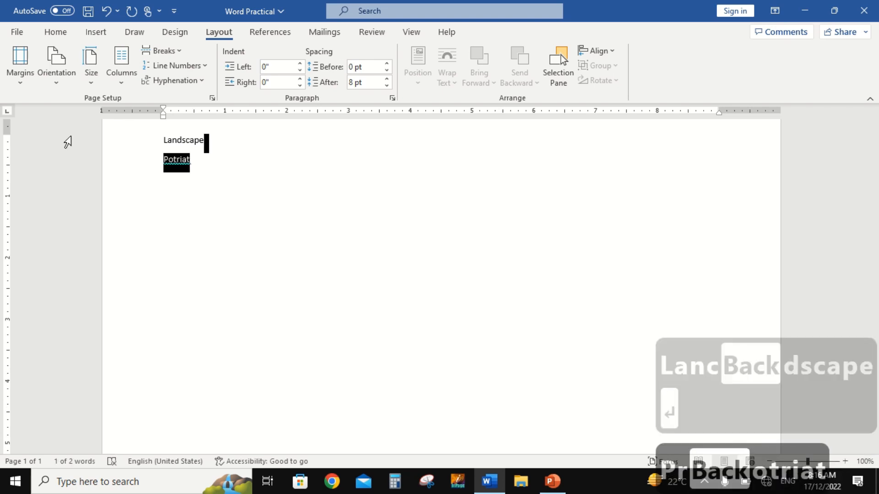
Set the page orientation to Portrait and correct the misspelled second line to the suggested word "Portrait"
left_click(59, 83)
left_click(73, 109)
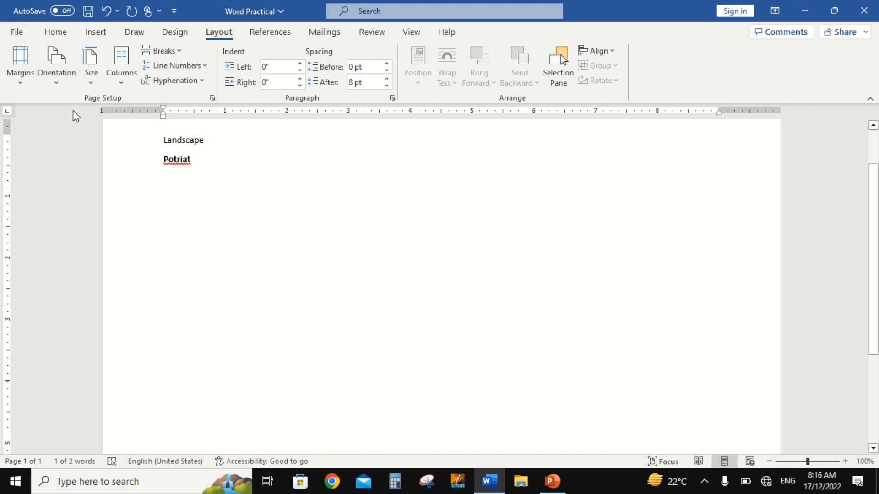
left_click(261, 162)
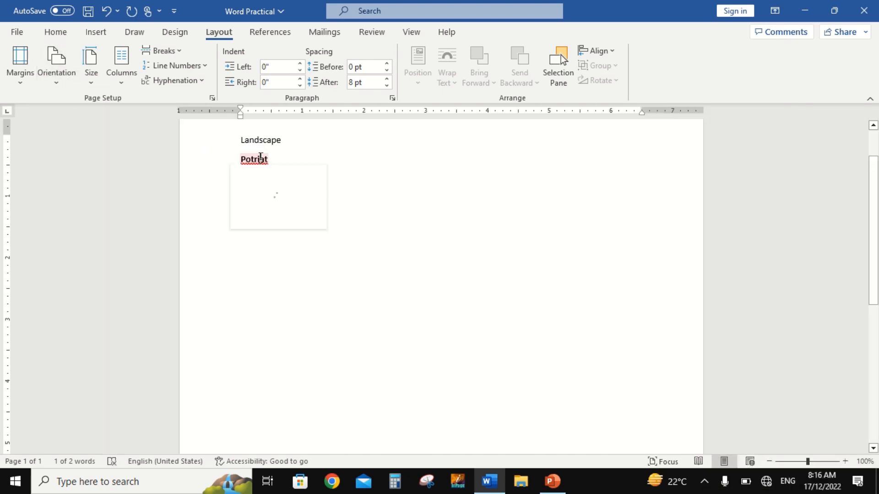
right_click(260, 161)
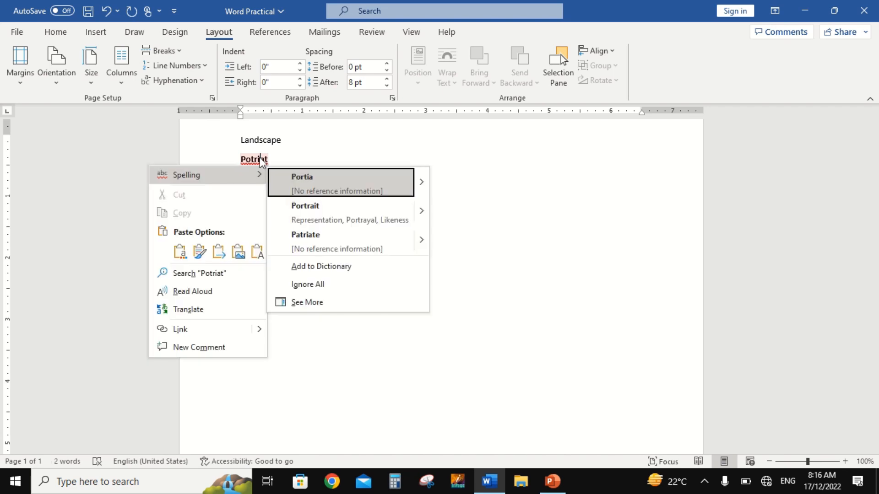
left_click(320, 209)
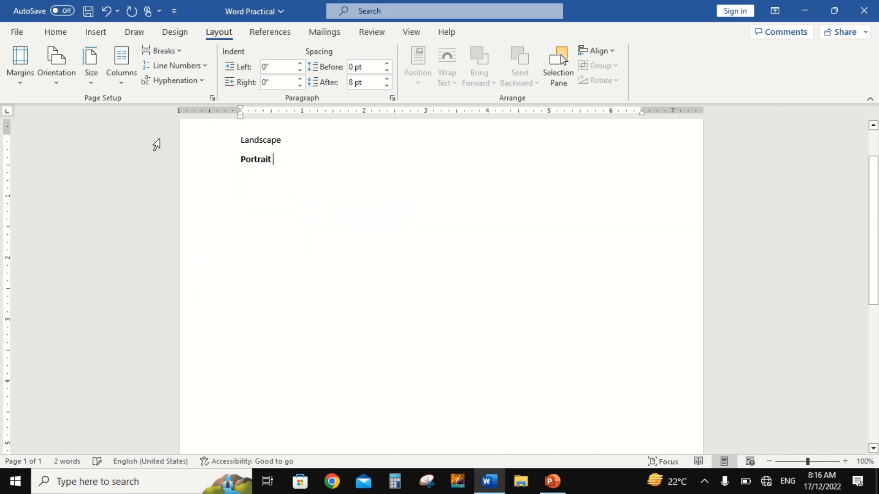
Try the Narrow, Moderate and Wide margin presets on the page and return to the Normal margins
left_click(14, 68)
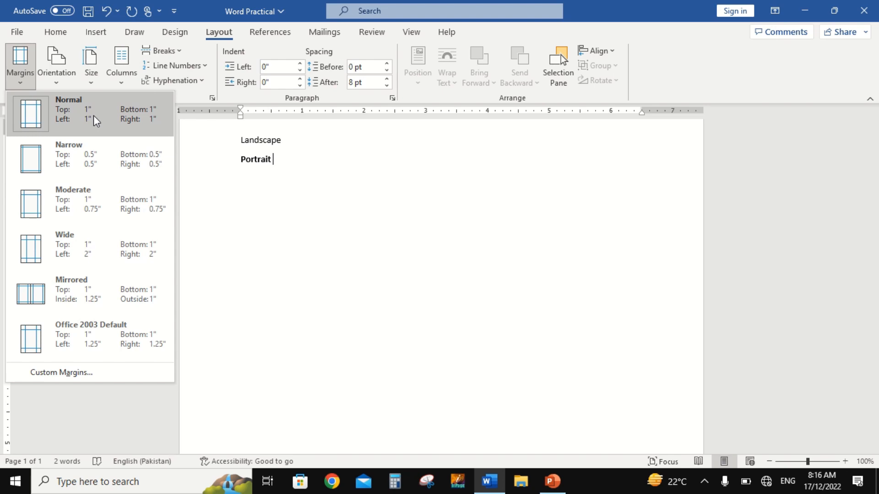
left_click(118, 166)
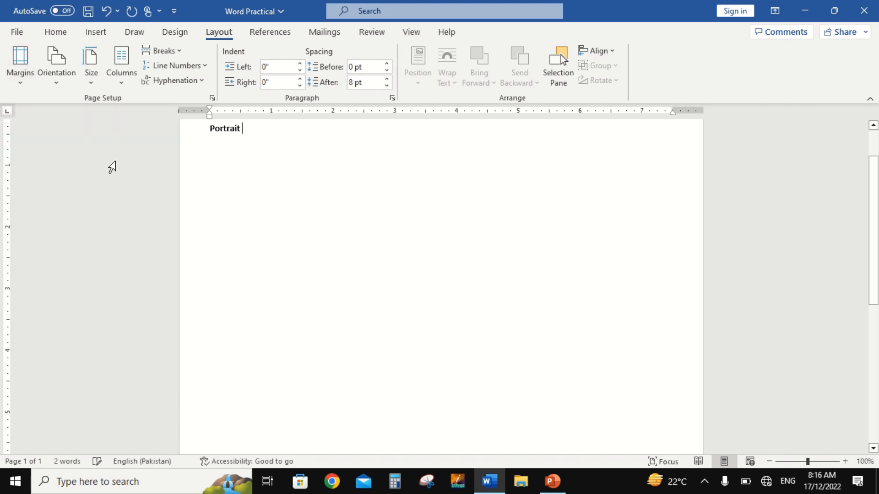
left_click(28, 80)
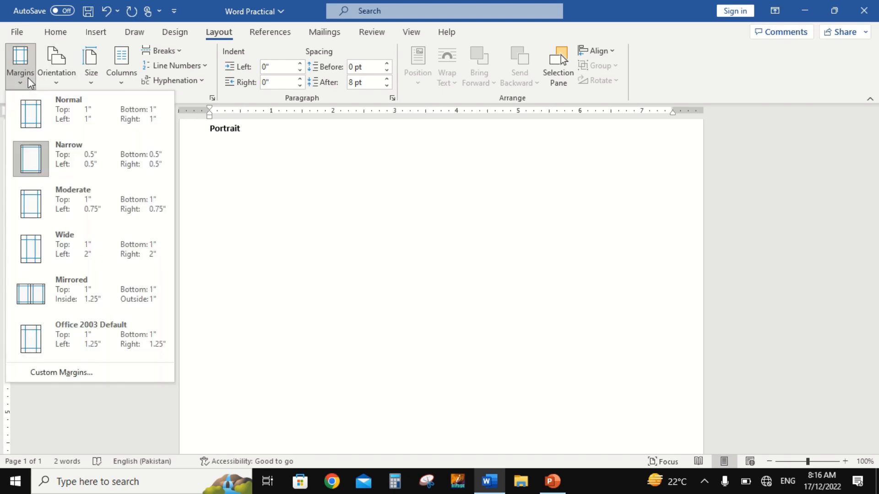
left_click(115, 221)
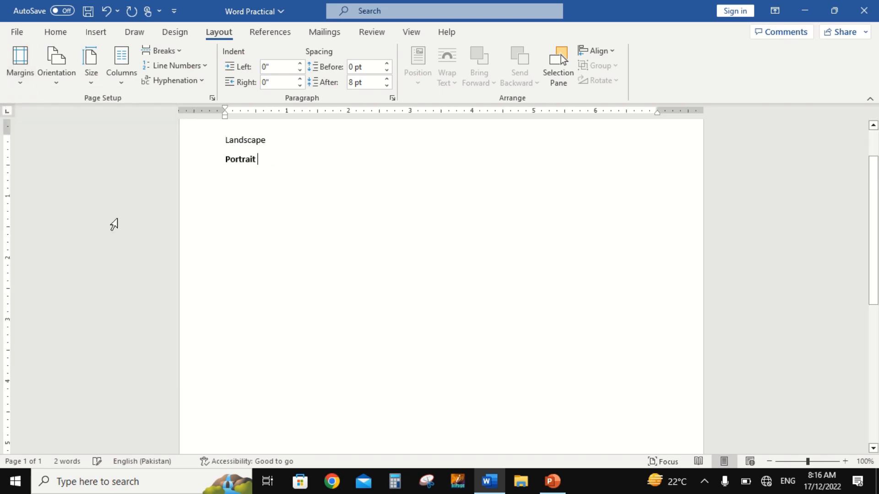
left_click(24, 81)
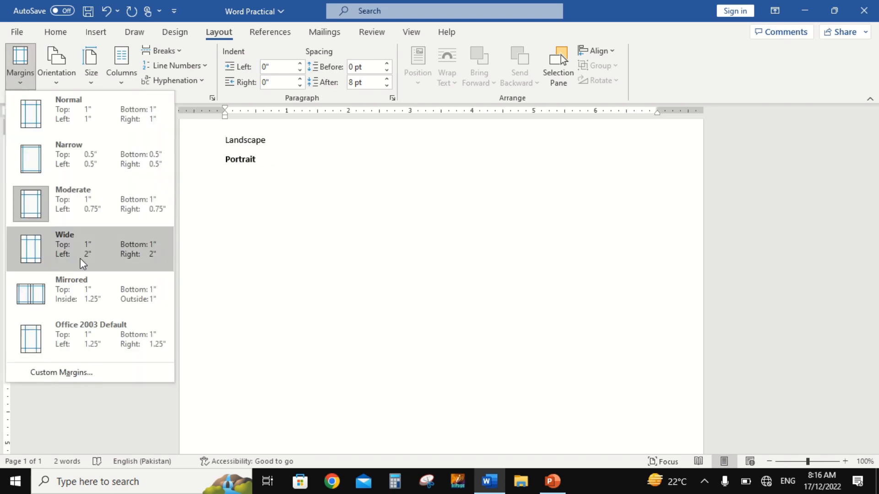
left_click(90, 271)
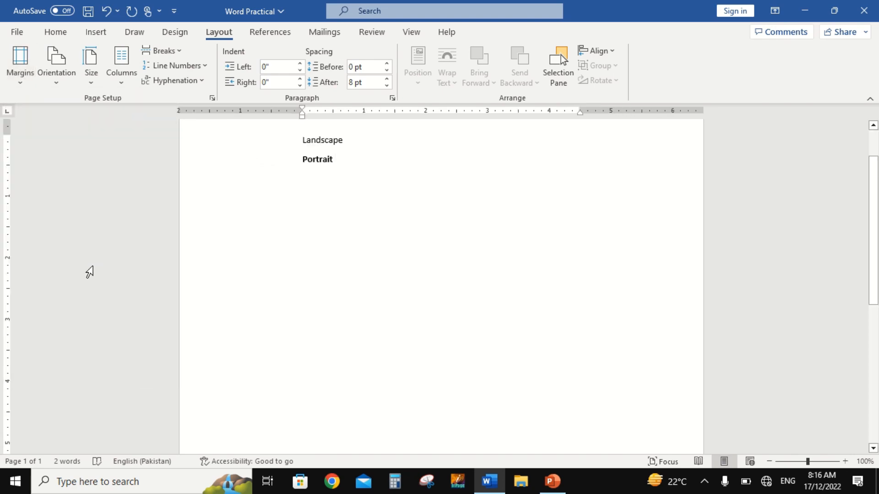
left_click(20, 85)
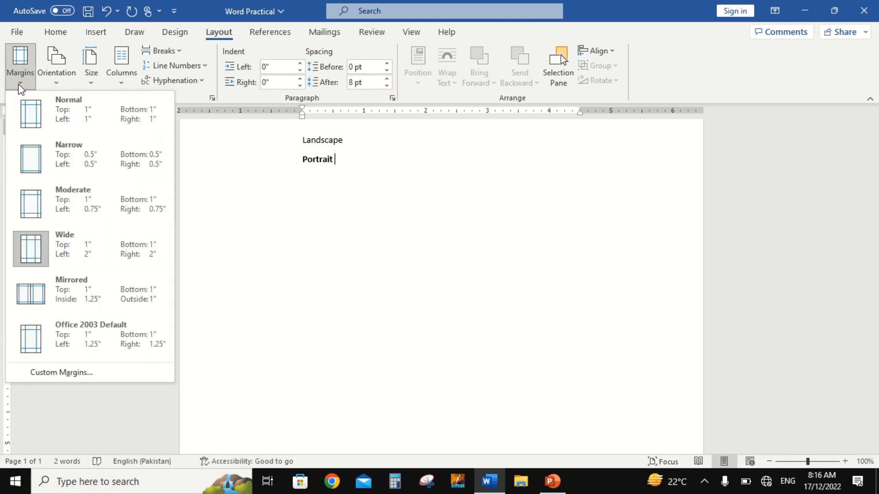
left_click(63, 123)
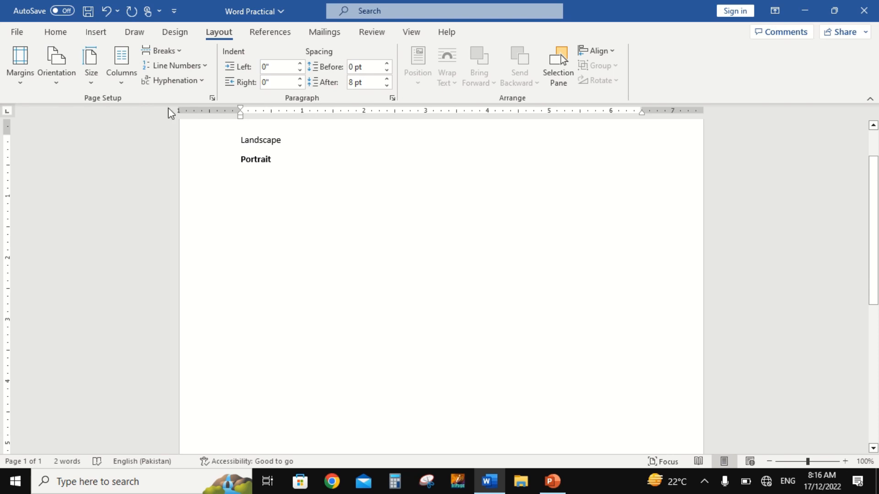
Insert an endnote after the word "Portrait" with the text "This is explanation"
left_click(268, 33)
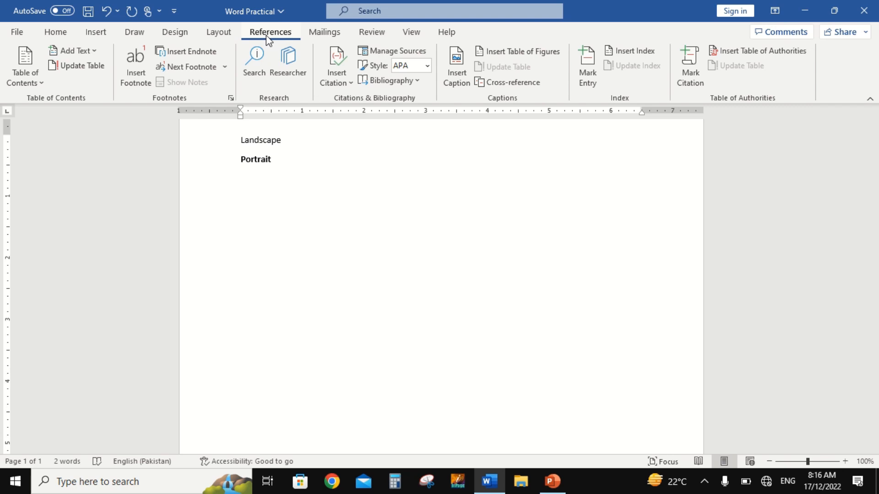
left_click(202, 54)
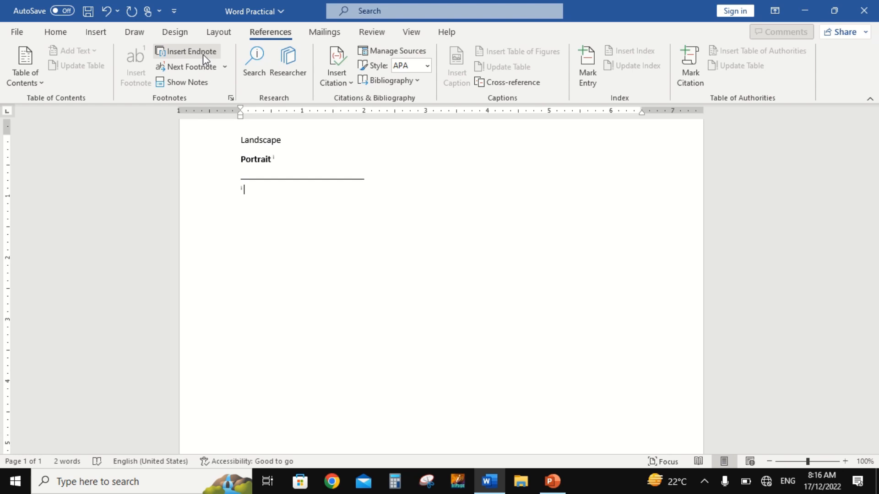
type("this")
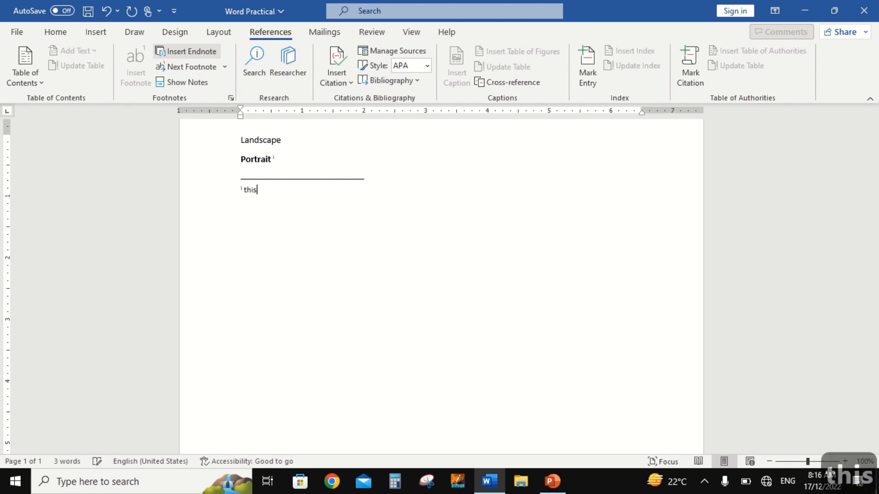
type(" is e")
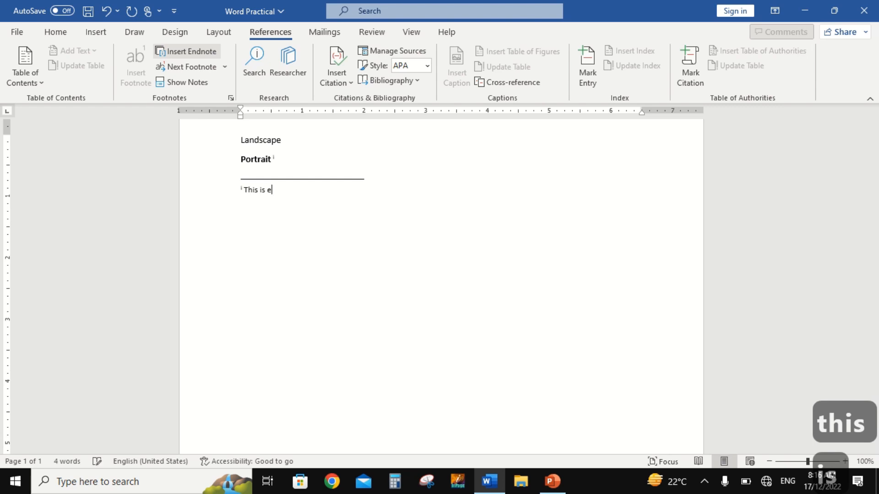
type("xplanation")
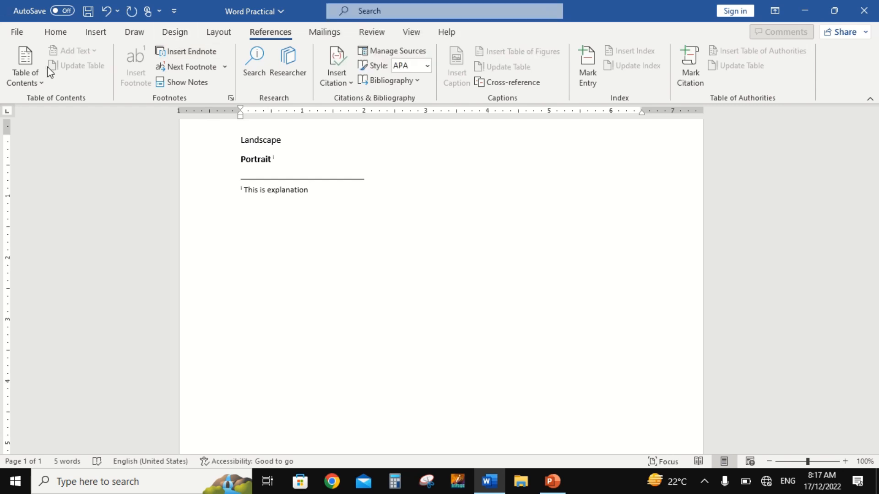
Try to remove the table of contents from the document
left_click(25, 69)
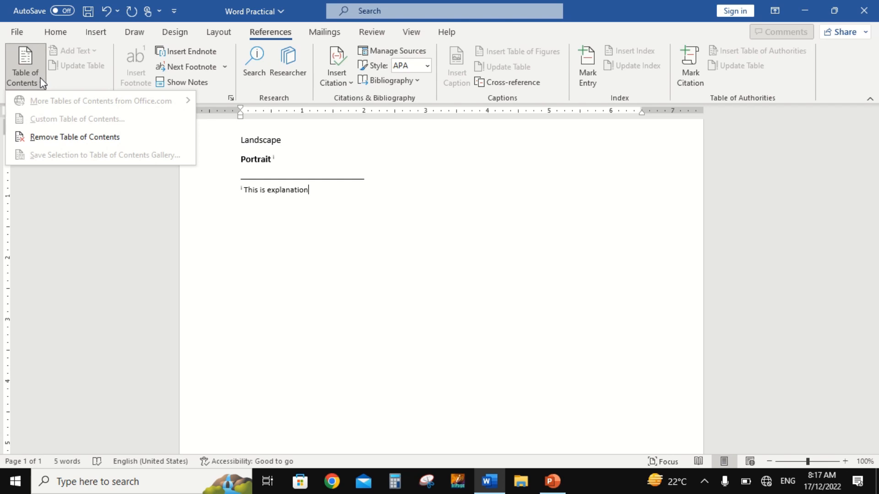
left_click(65, 135)
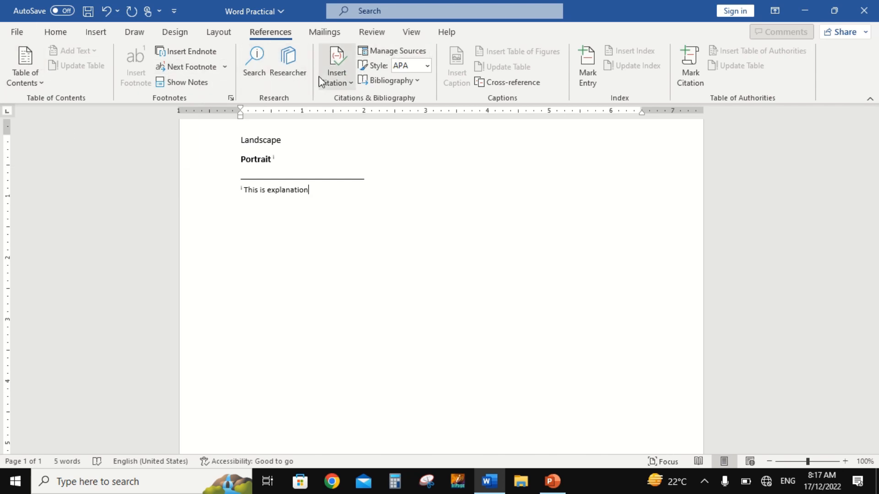
Try the E-mail Messages mail merge type, set the merge to Letters and show the options for selecting recipients
left_click(324, 32)
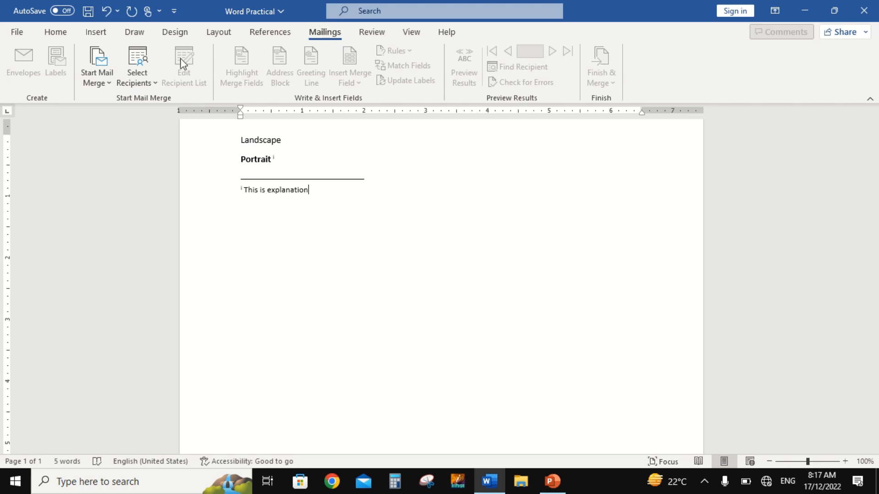
left_click(98, 81)
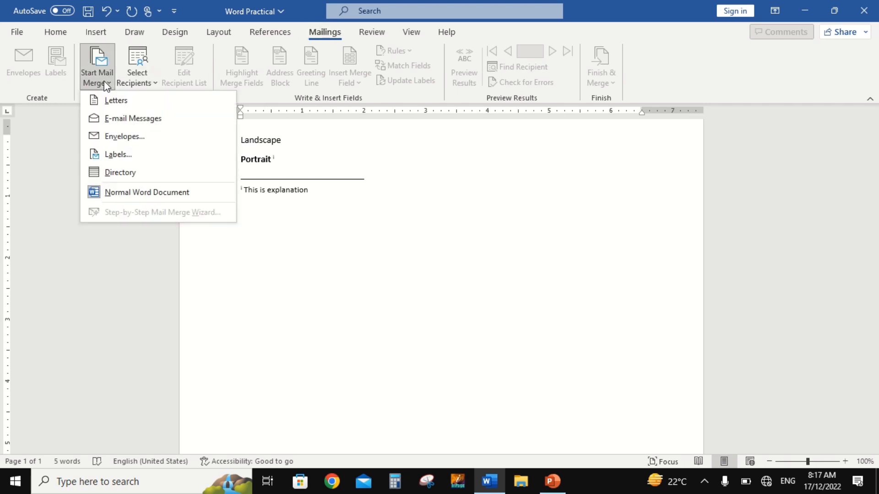
left_click(127, 125)
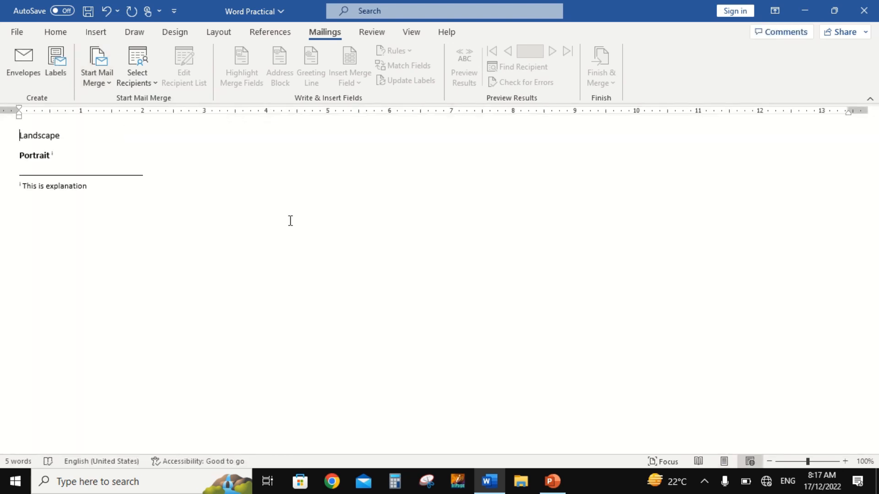
left_click(108, 83)
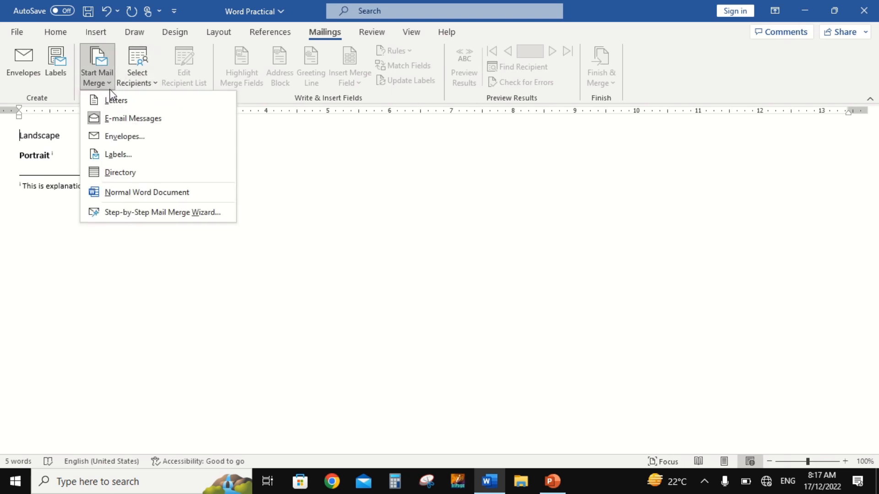
left_click(111, 101)
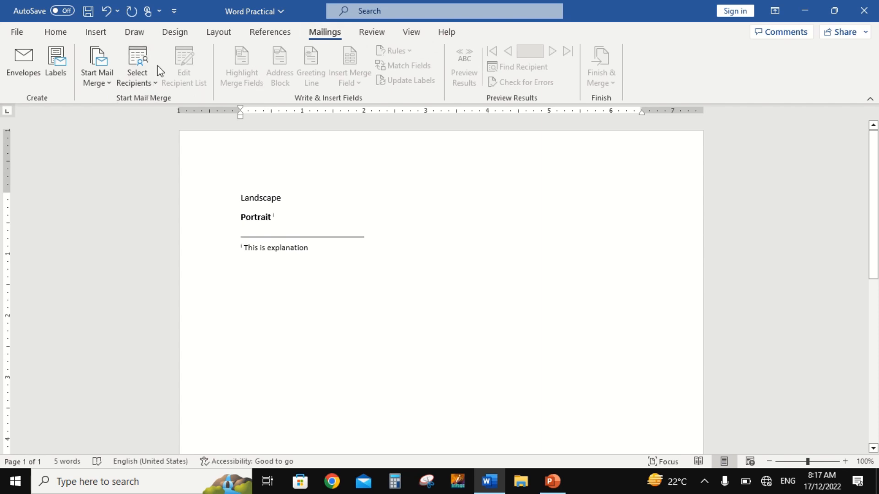
left_click(137, 84)
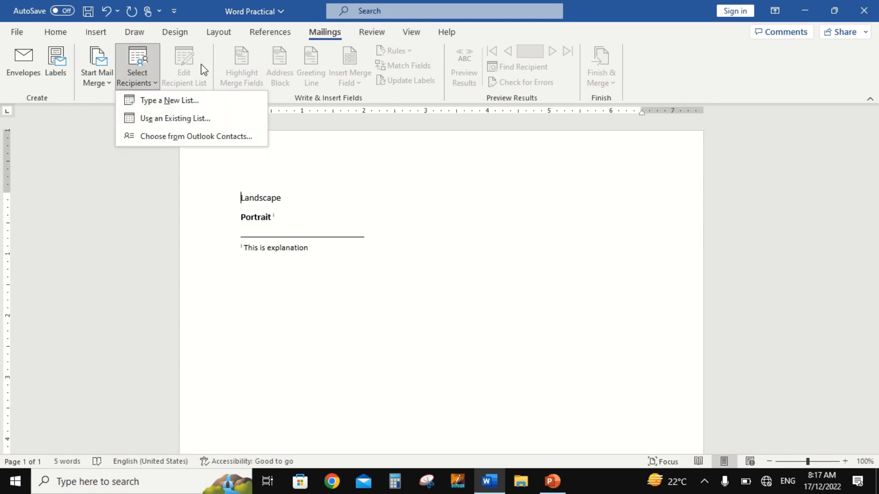
Add the line "This is computer Practical" above "Landscape", followed by an empty line
left_click(372, 32)
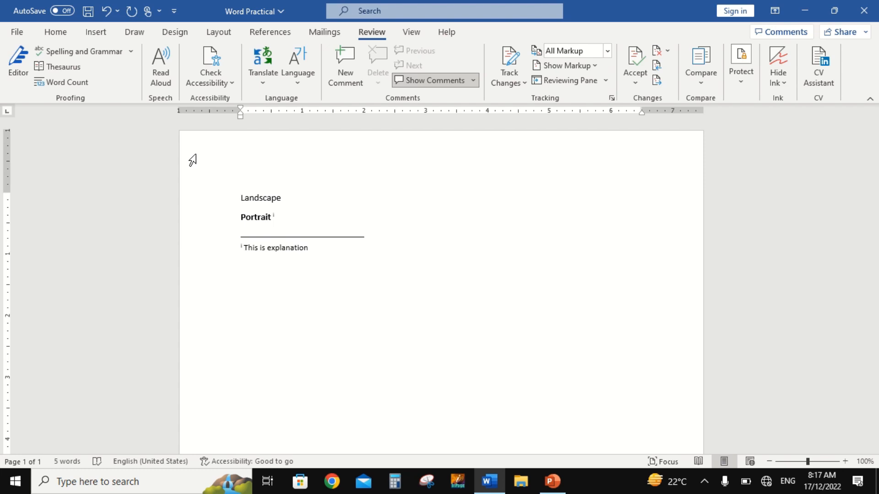
key("Return")
key("Up")
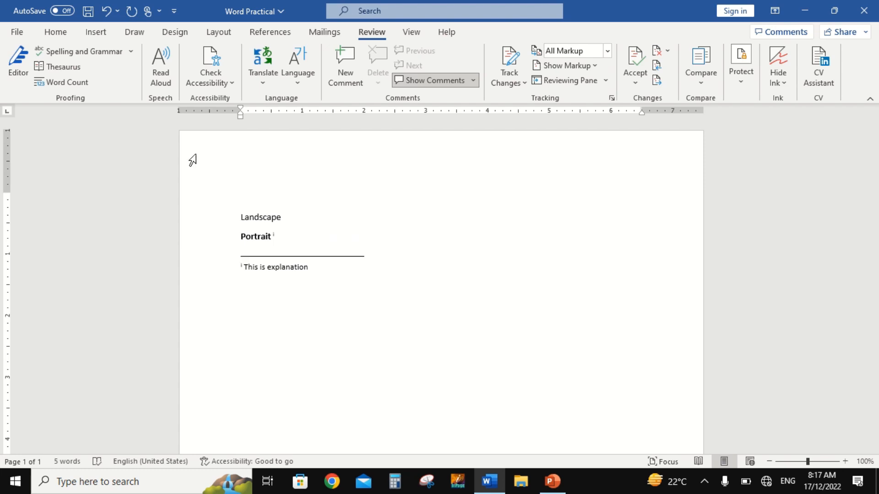
type("This is comp")
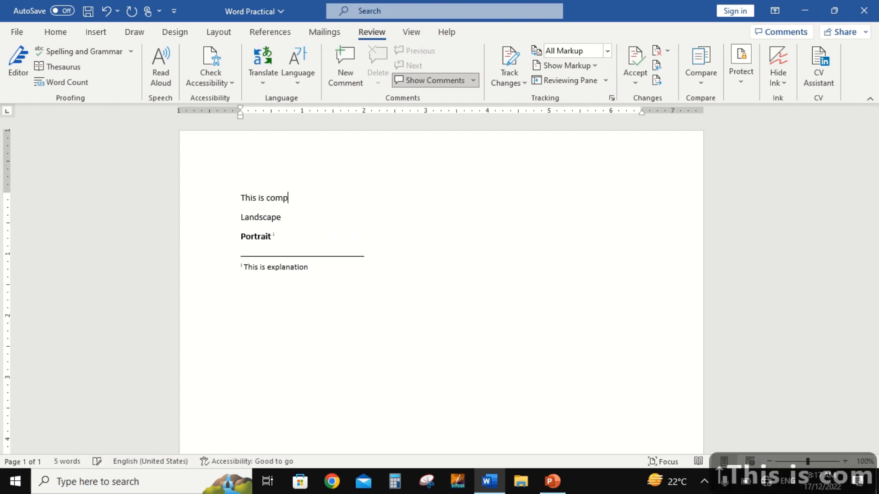
type("uter C")
key("BackSpace")
type("Practical")
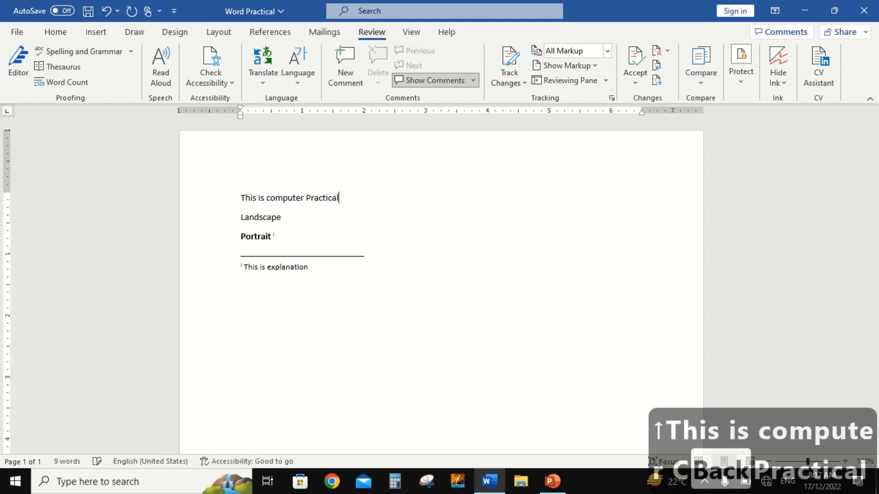
key("Return")
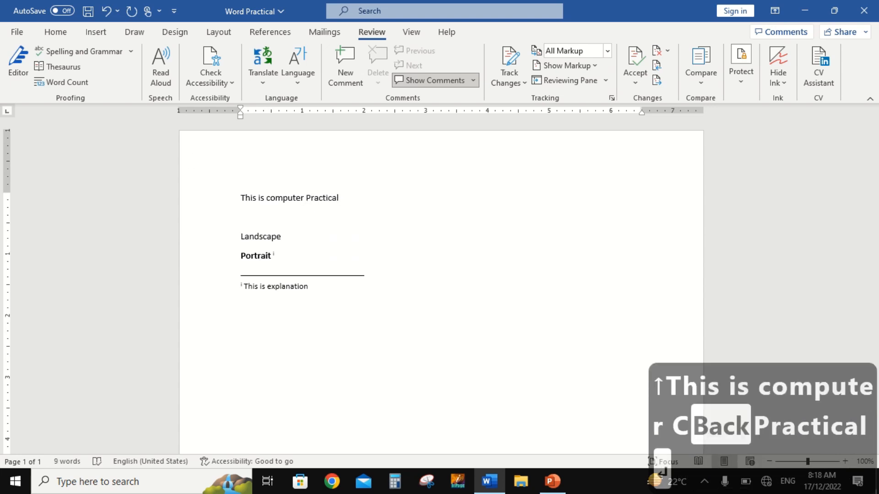
Listen to the document text with Read Aloud, stopping and restarting the playback
left_click(162, 61)
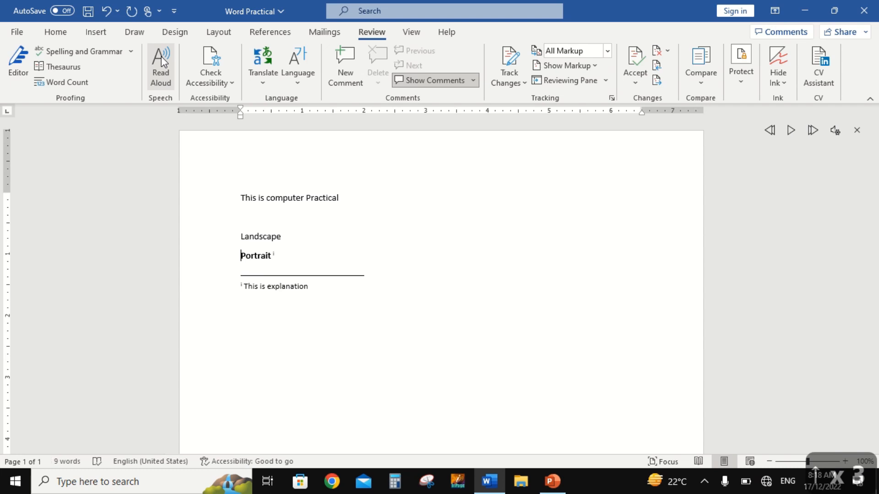
left_click(161, 56)
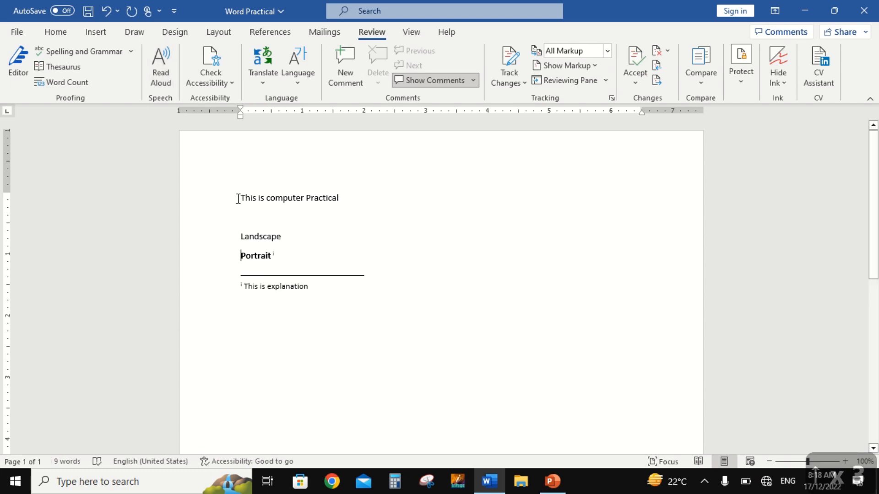
left_click(165, 78)
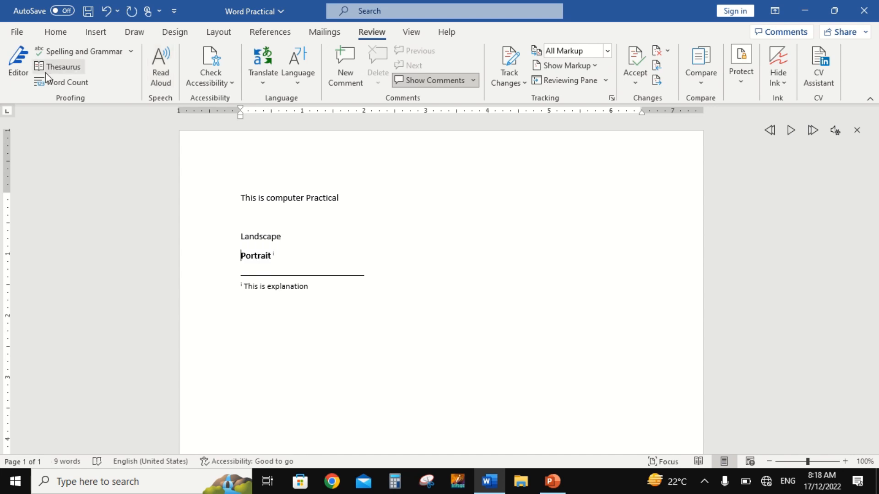
Enter the deliberately misspelled word "Pakistn" on the empty line above "Landscape"
left_click(258, 219)
type("P")
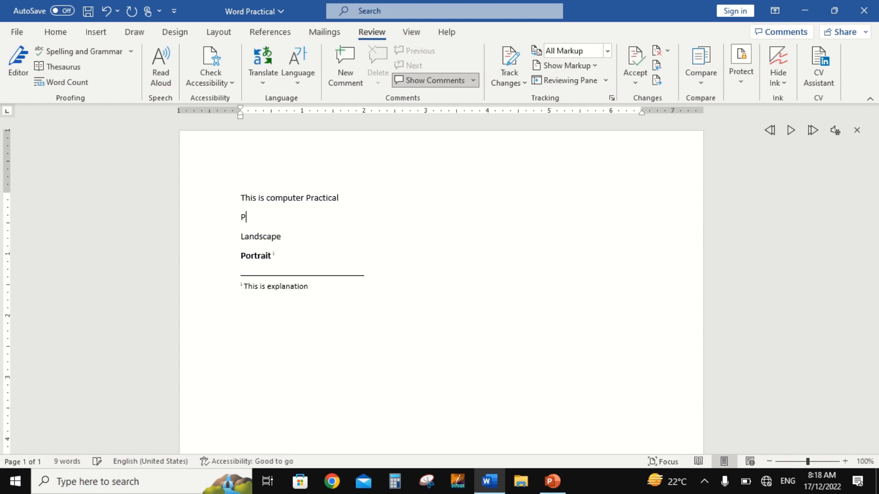
type("akistan")
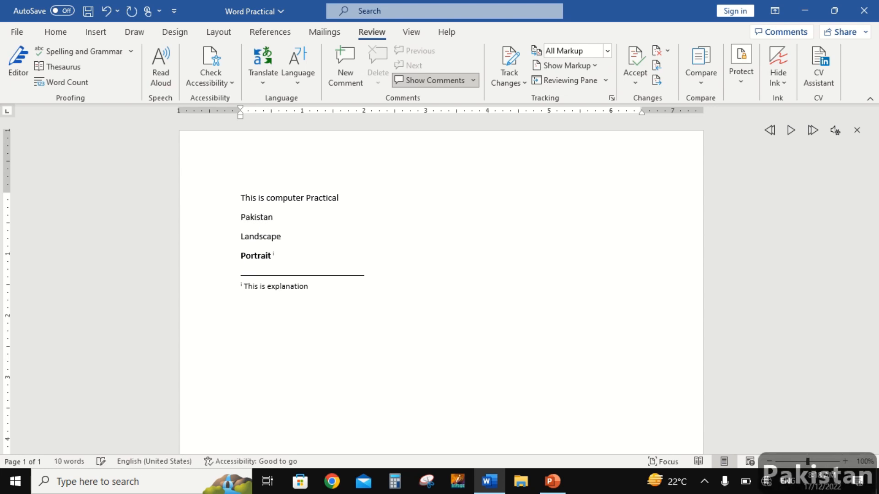
key("BackSpace")
key("BackSpace")
type("n")
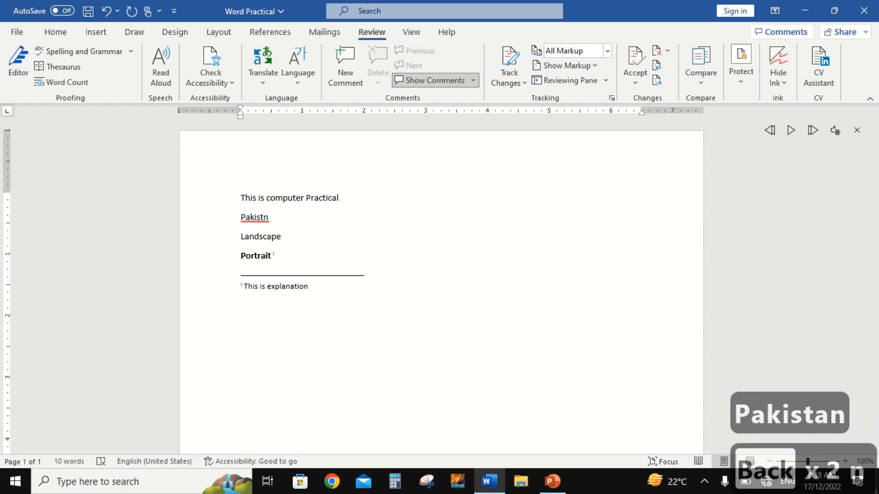
Run the spelling and grammar check and replace "Pakistn" with the suggestion "Pakistan"
left_click(100, 54)
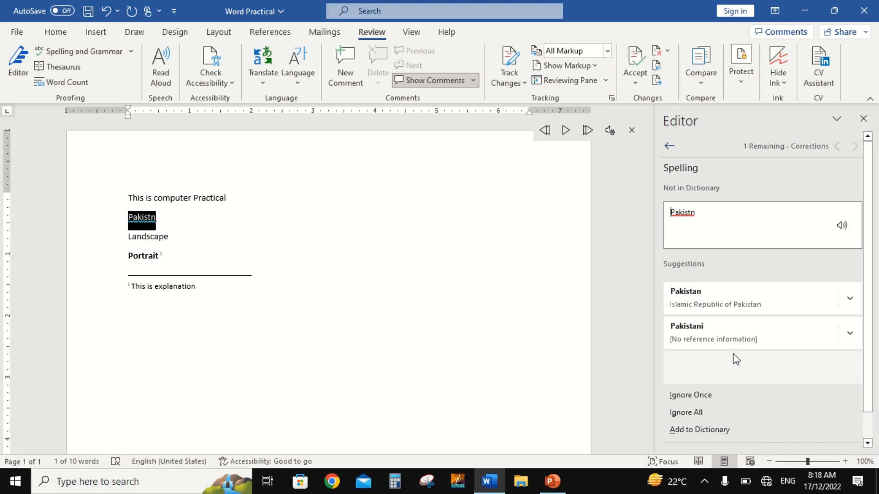
left_click(742, 303)
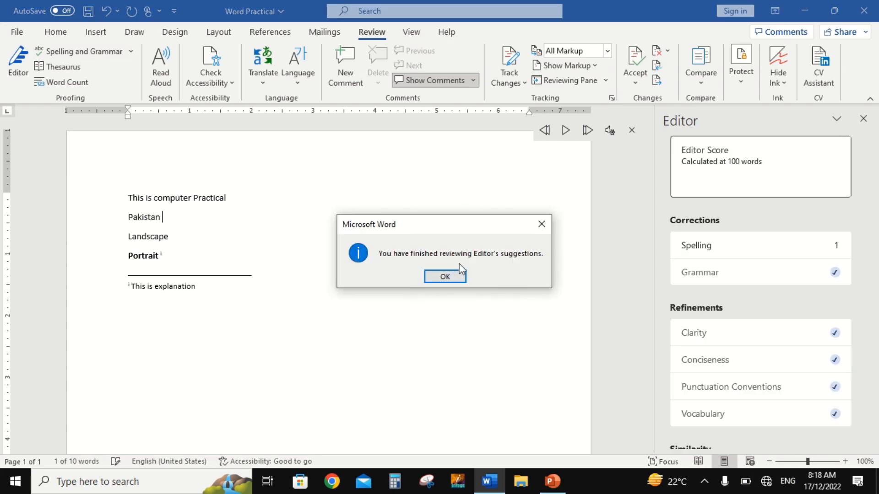
left_click(455, 276)
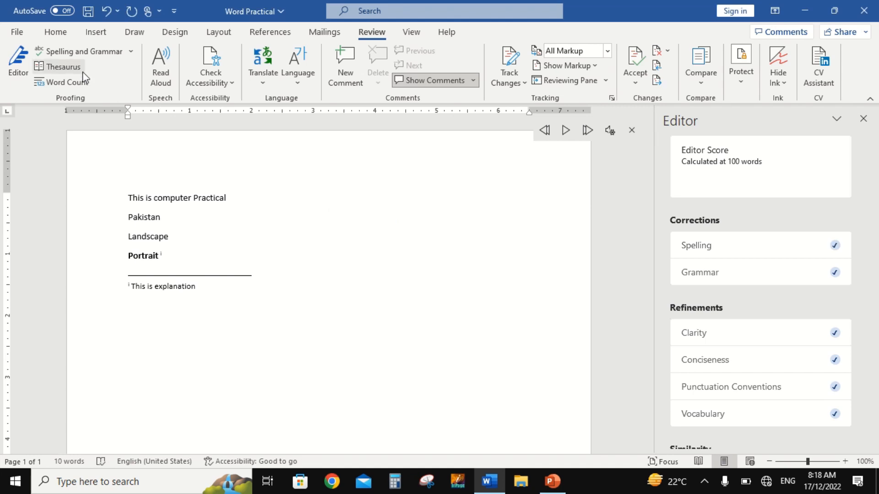
left_click(62, 67)
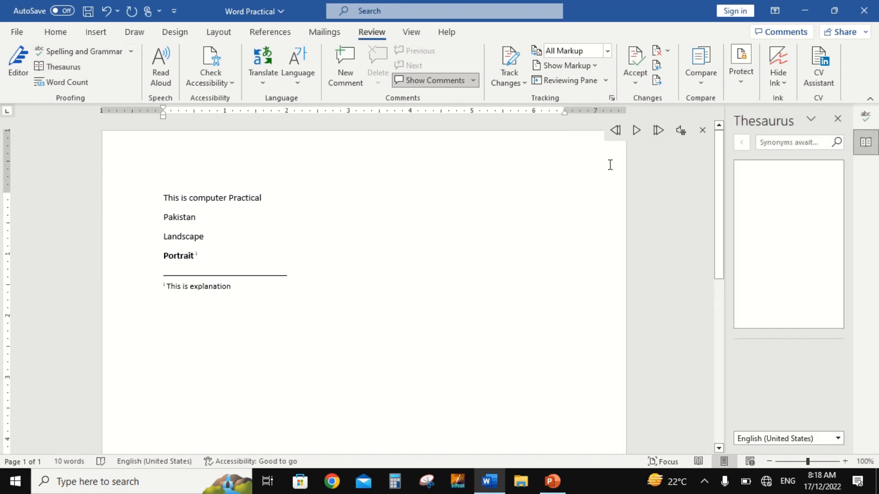
left_click(281, 223)
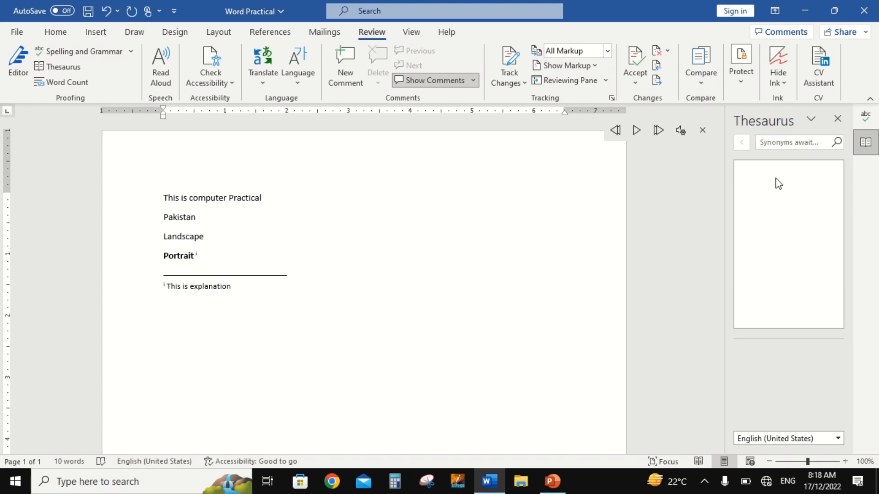
left_click(838, 119)
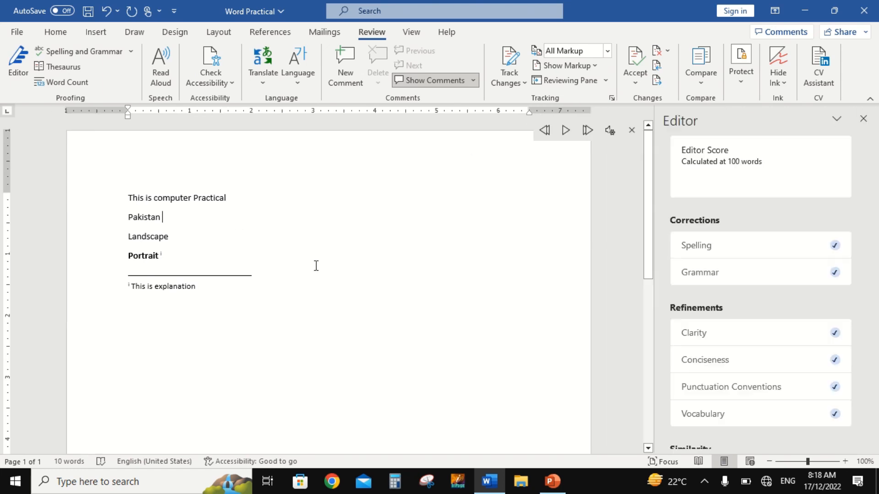
Add the misspelled word "Demage" on a new line below "Pakistan" and correct it to the suggested "Damage" with the spelling check
key("Return")
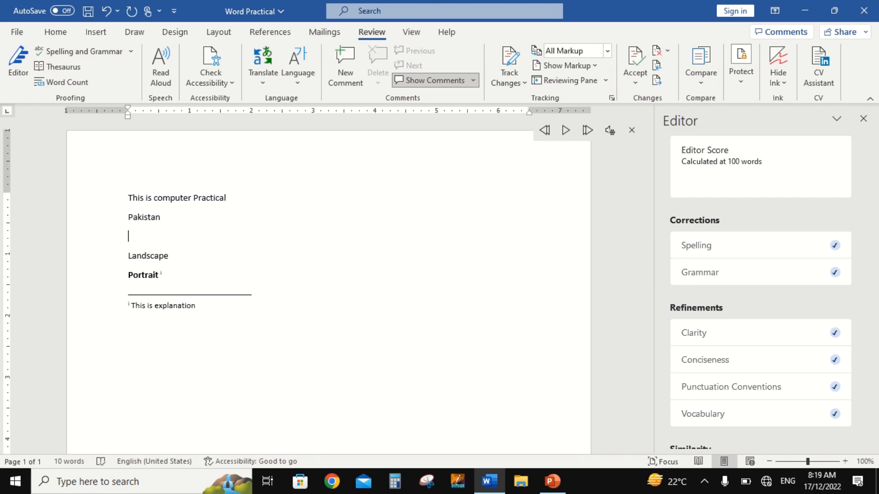
type("demage")
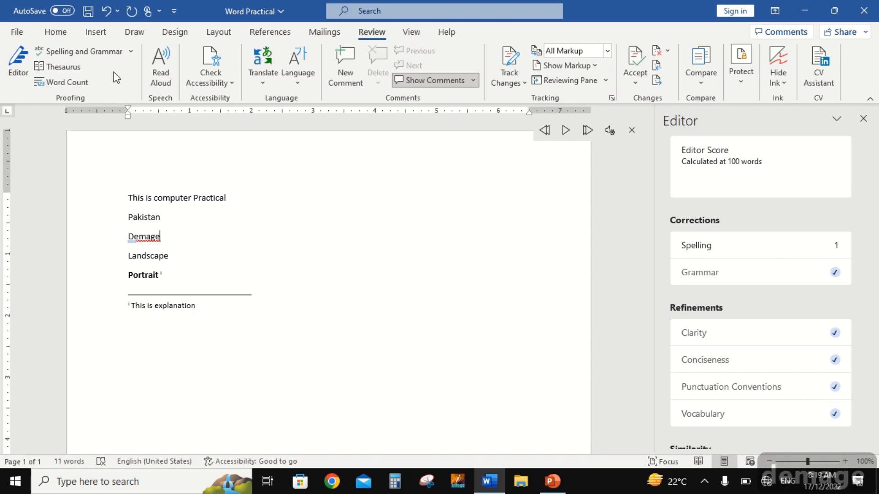
left_click(94, 59)
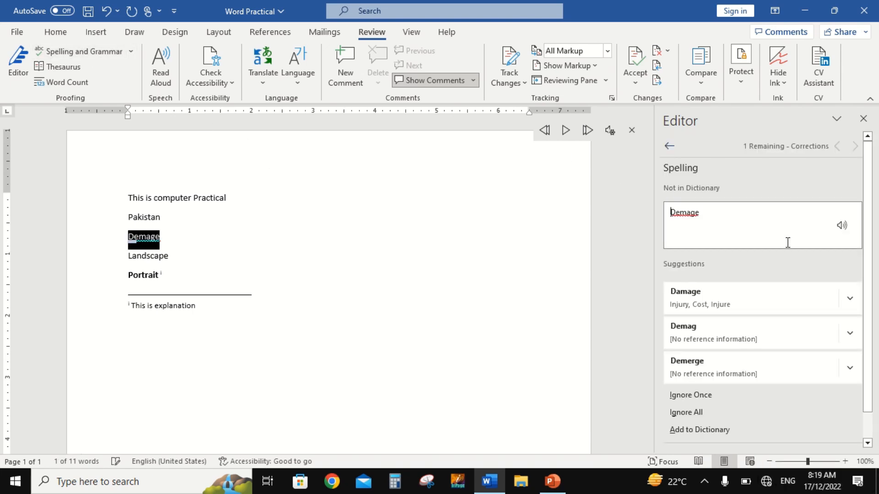
left_click(714, 295)
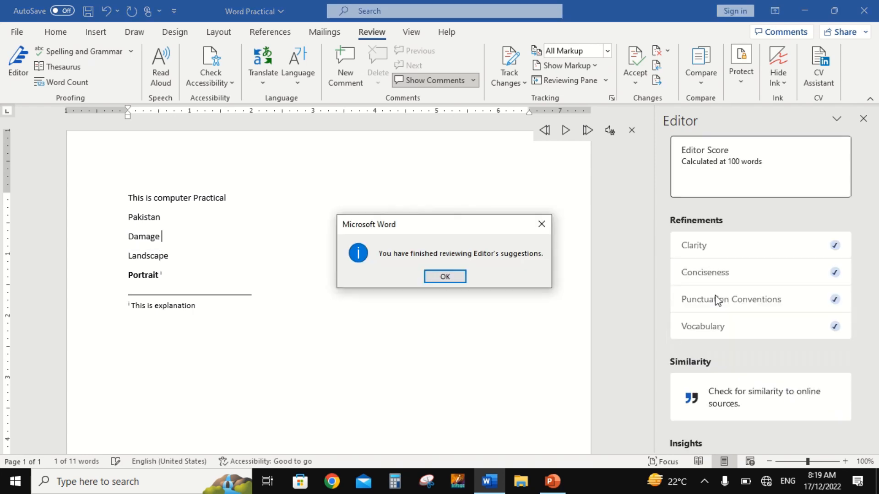
left_click(447, 276)
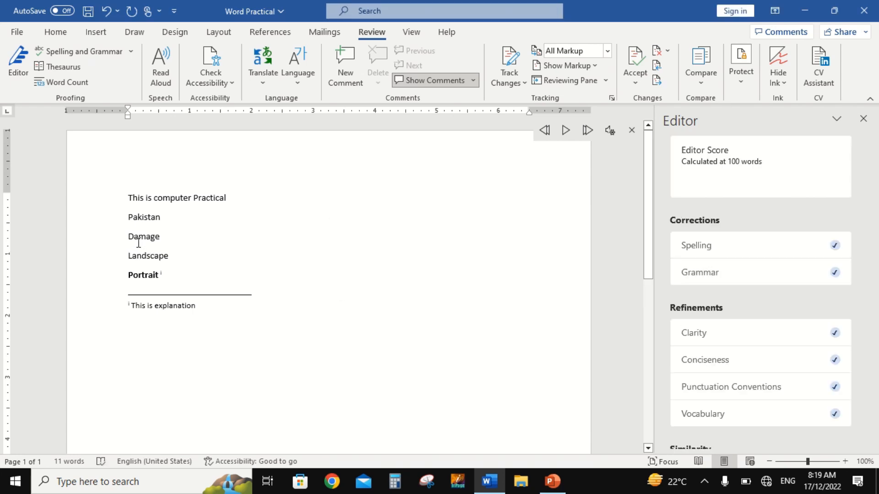
Look up "Damage" in the Thesaurus, follow its antonym "Repair" and the synonym "Patch up", and close the Thesaurus
left_click(64, 67)
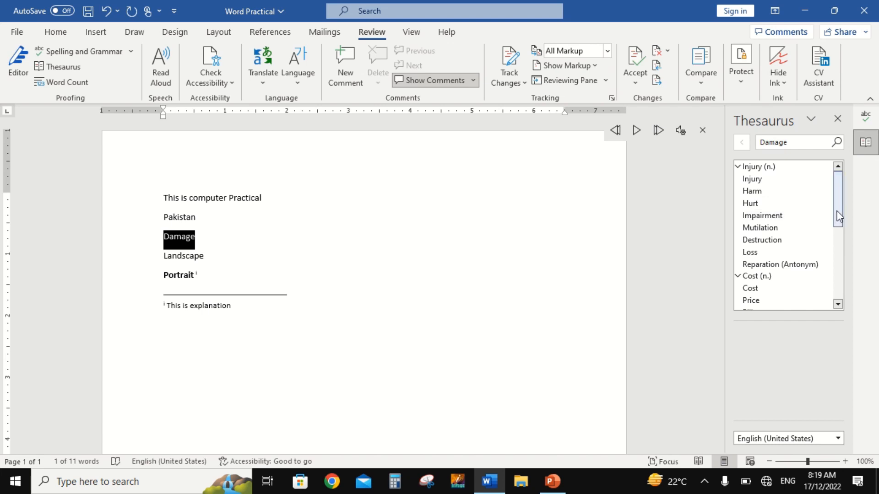
left_click_drag(838, 216, 838, 302)
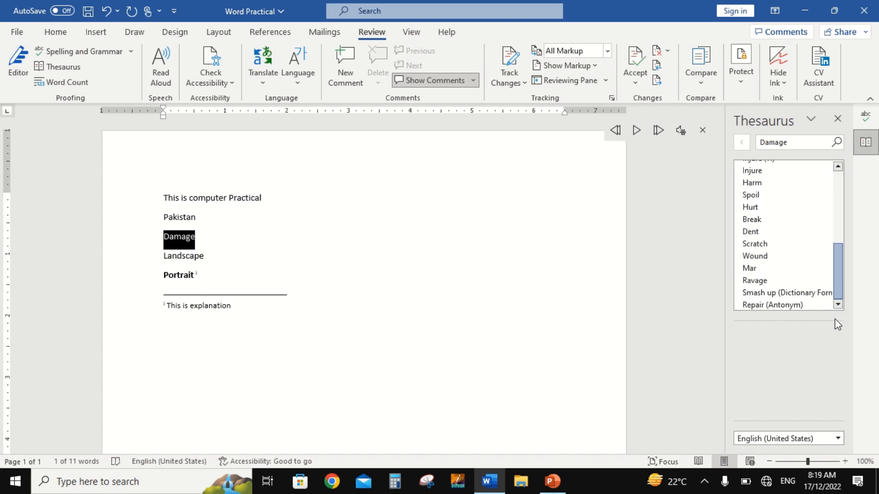
left_click(770, 306)
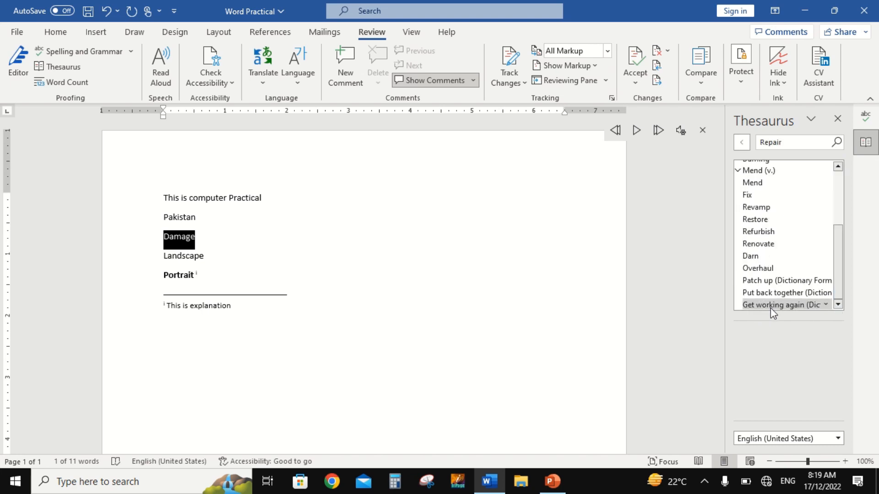
left_click(785, 281)
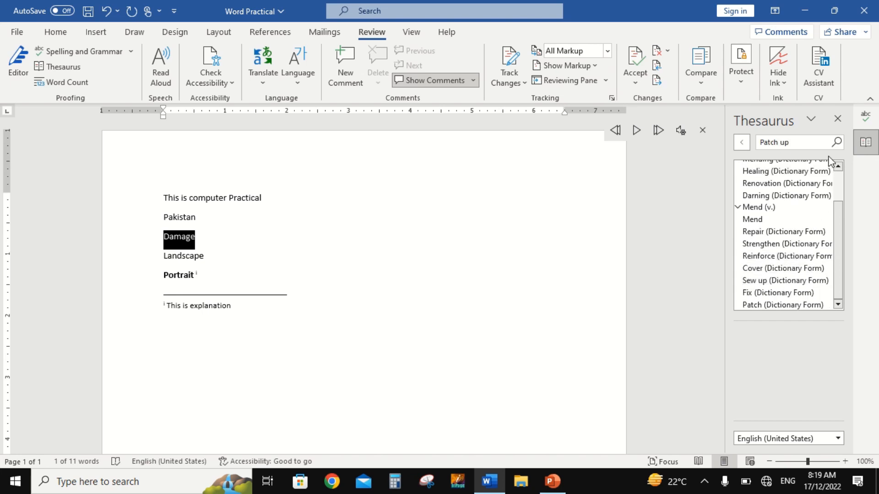
left_click(837, 119)
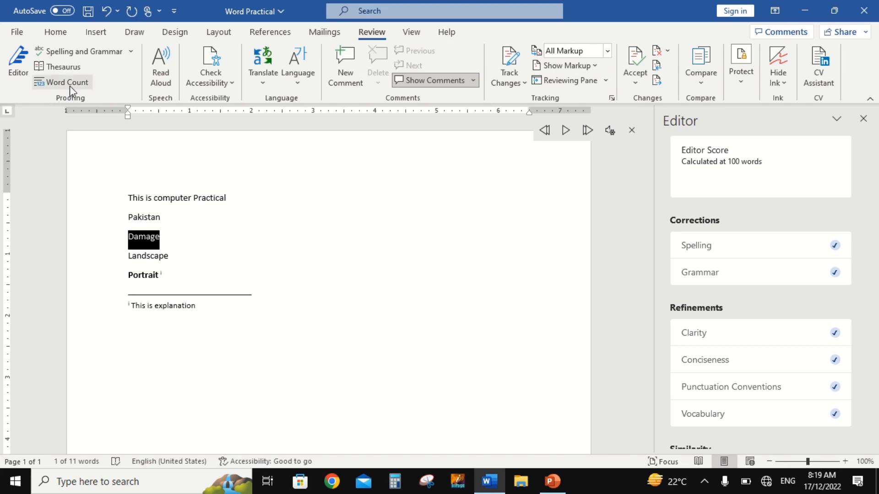
Check the word count statistics for the entire document text, close the statistics and clear the selection
key("ctrl+a")
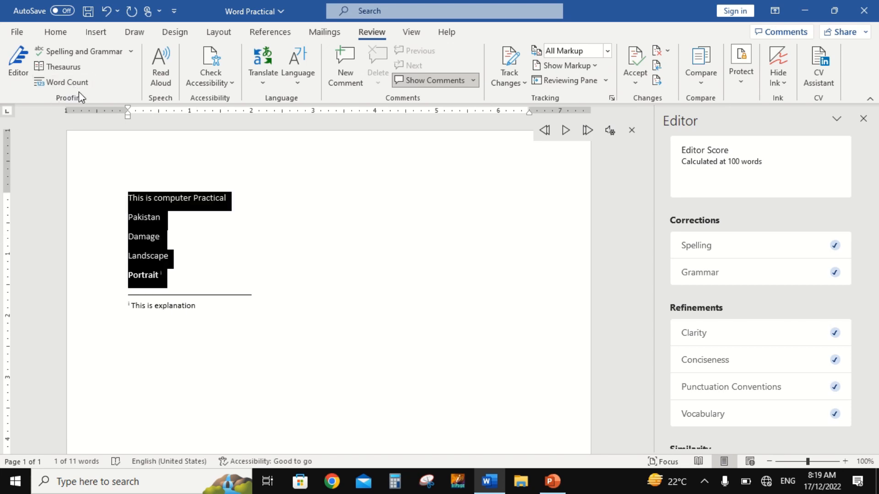
left_click(63, 83)
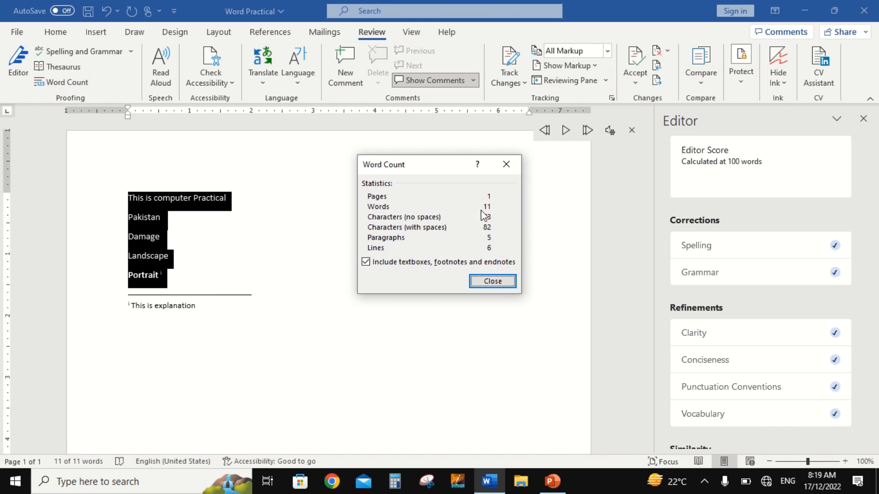
left_click(498, 280)
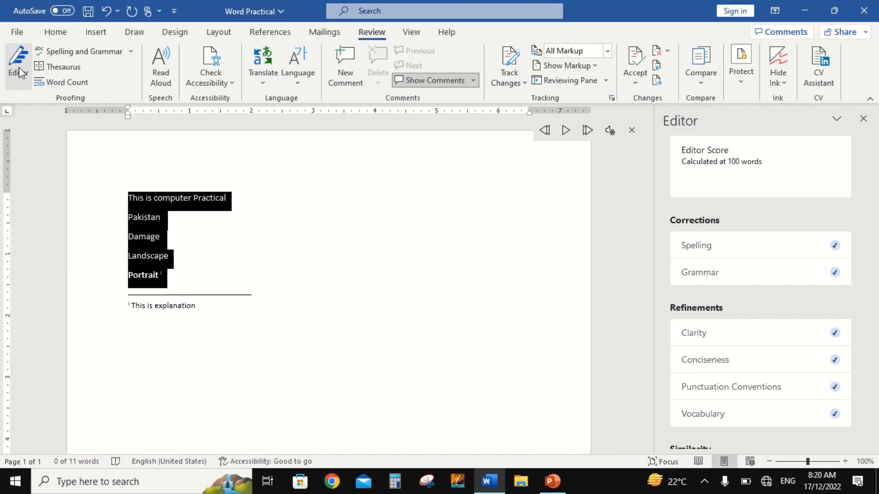
left_click(250, 227)
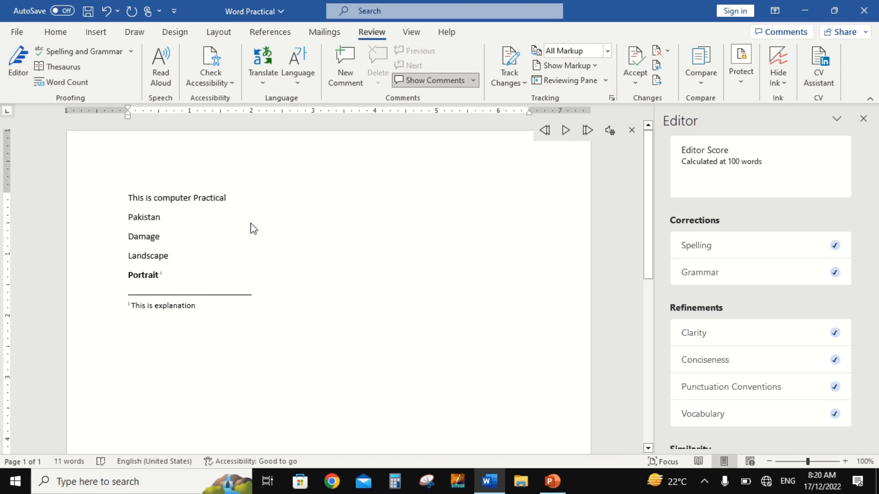
Try to translate all of the document text with Translate Selection, and close the Editor pane
key("ctrl+a")
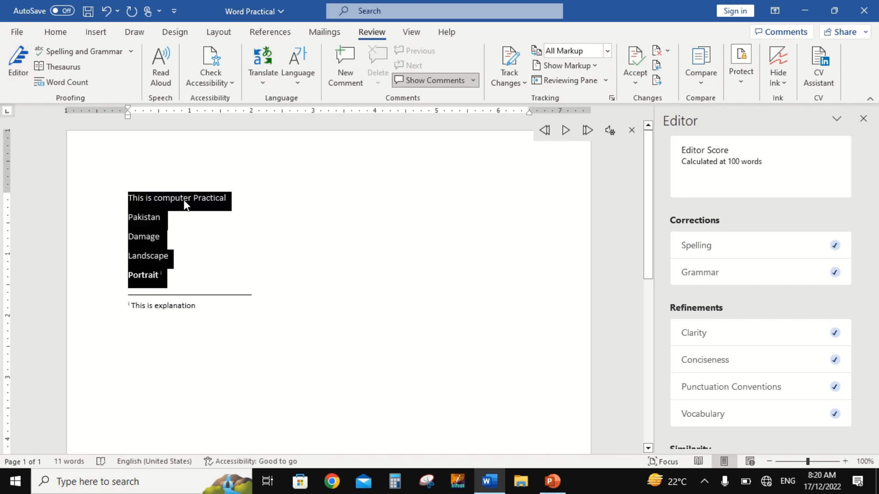
left_click(264, 72)
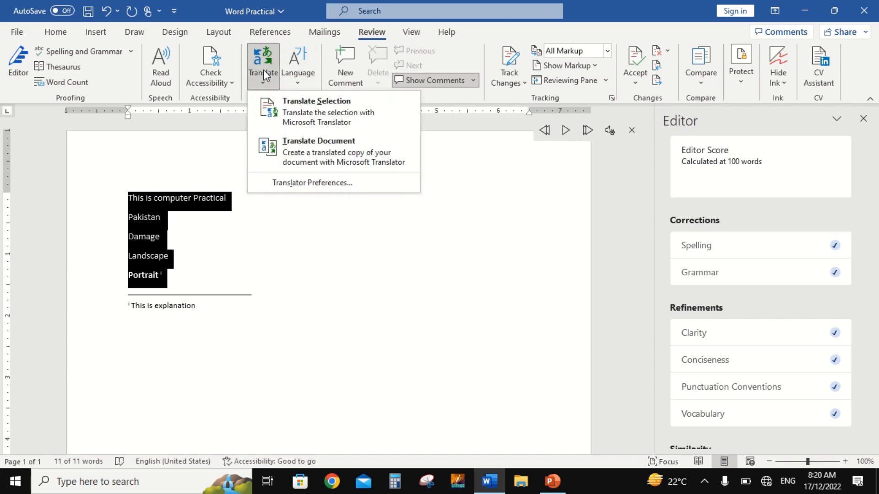
left_click(312, 114)
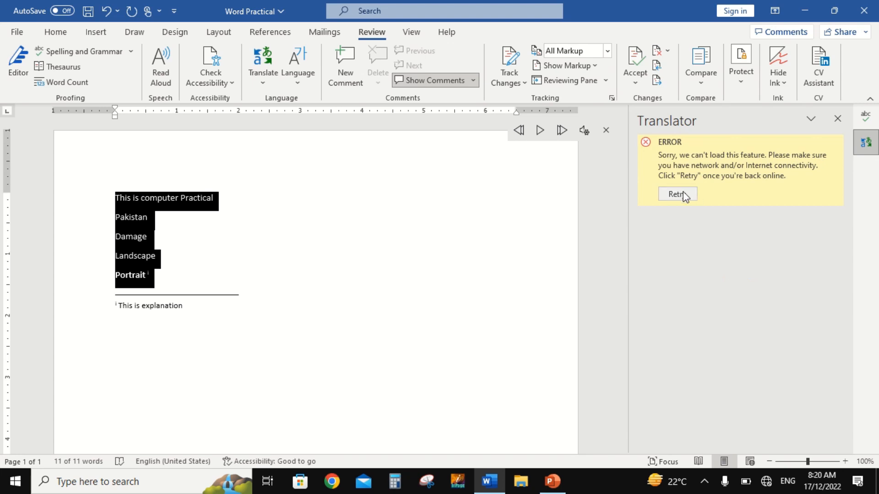
left_click(865, 118)
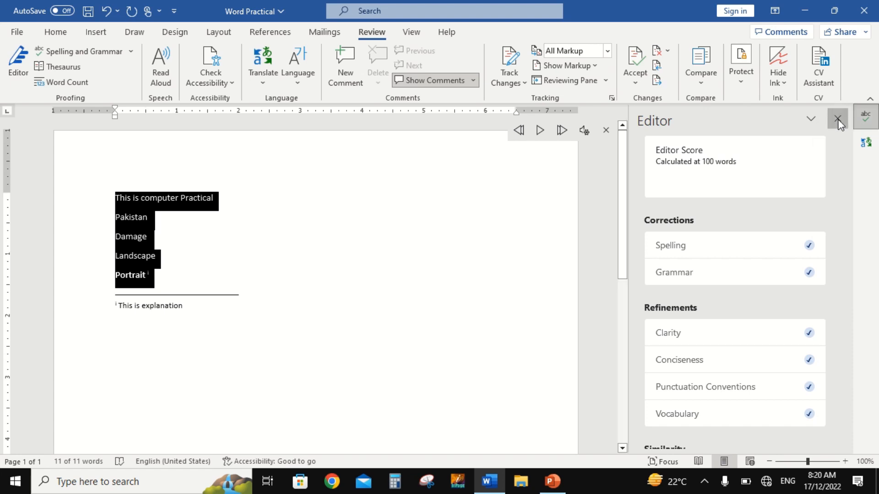
left_click(837, 119)
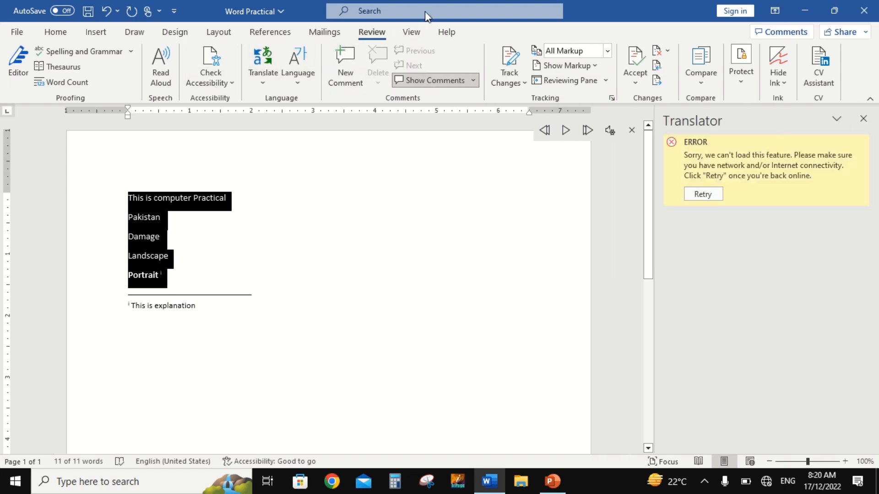
Show the document in Read Mode, Web Layout, Print Layout and Focus mode, ending back in Print Layout
left_click(414, 34)
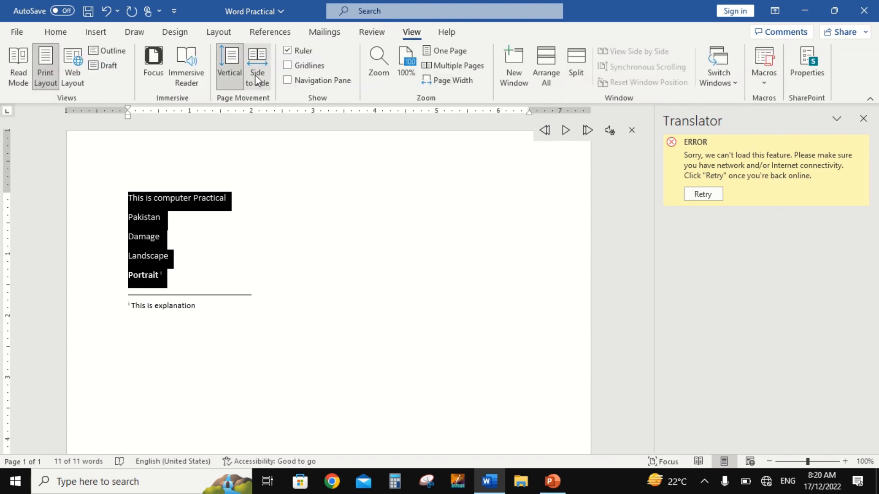
left_click(13, 69)
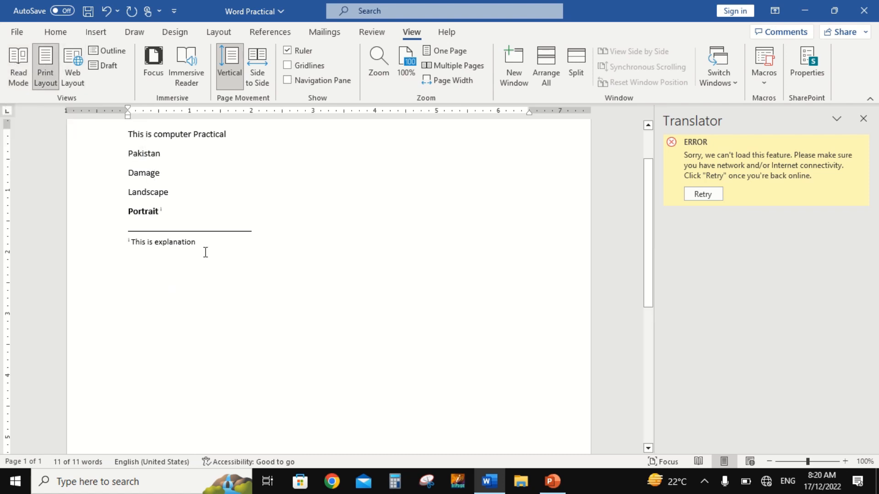
left_click(70, 59)
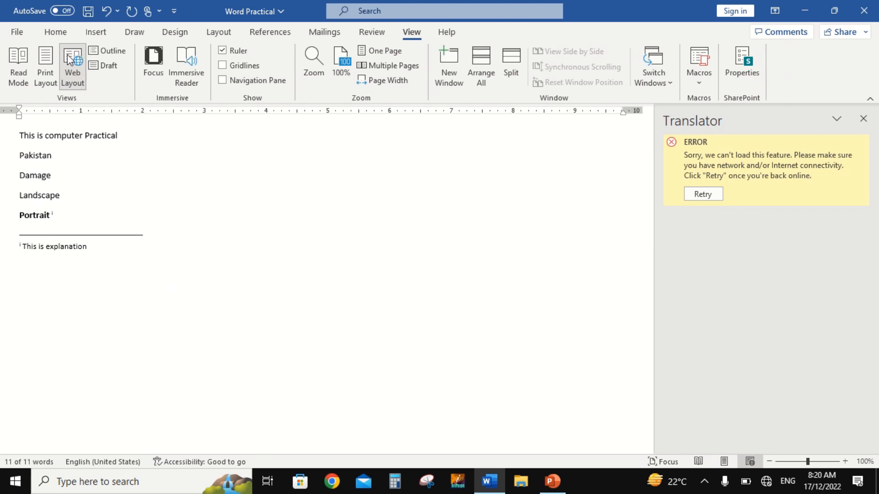
left_click(45, 64)
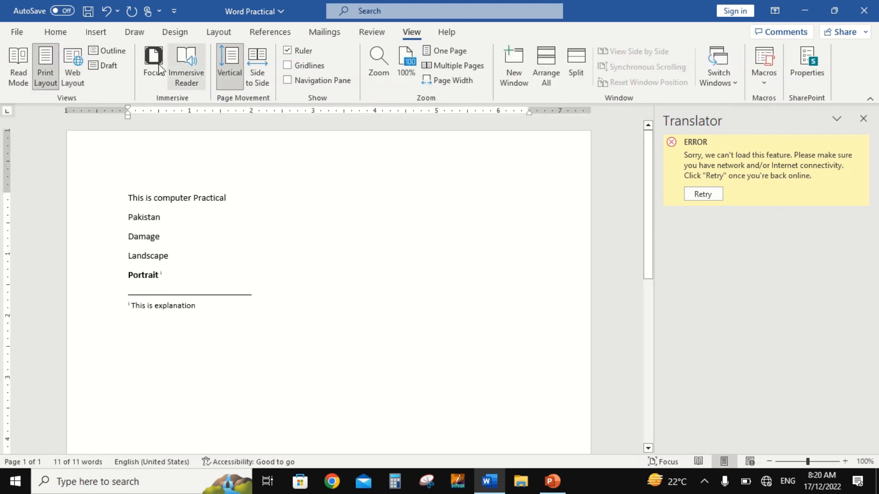
left_click(156, 64)
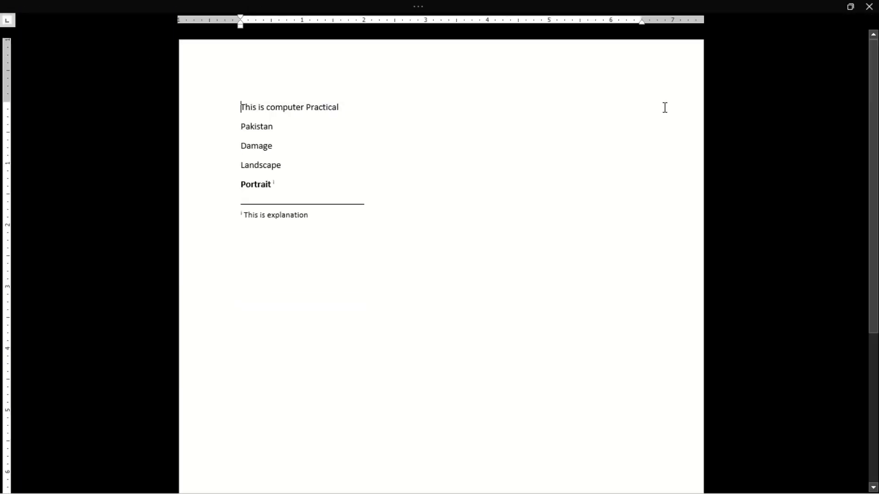
key("Escape")
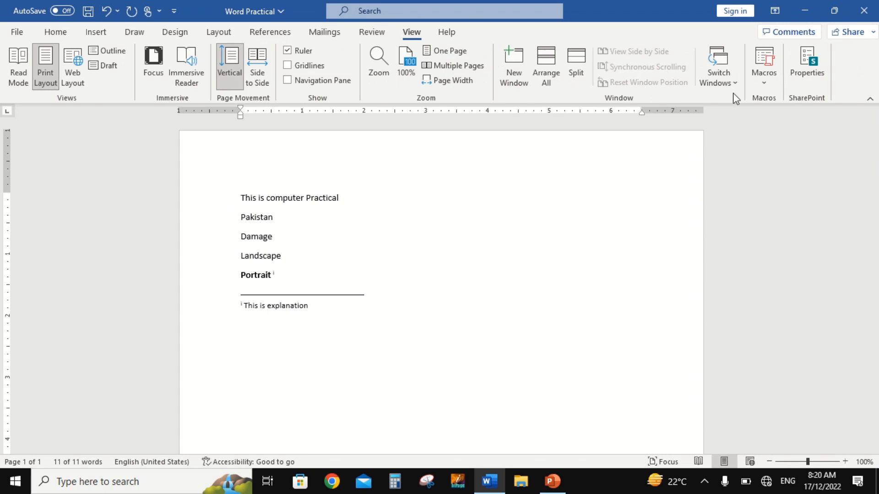
left_click(447, 32)
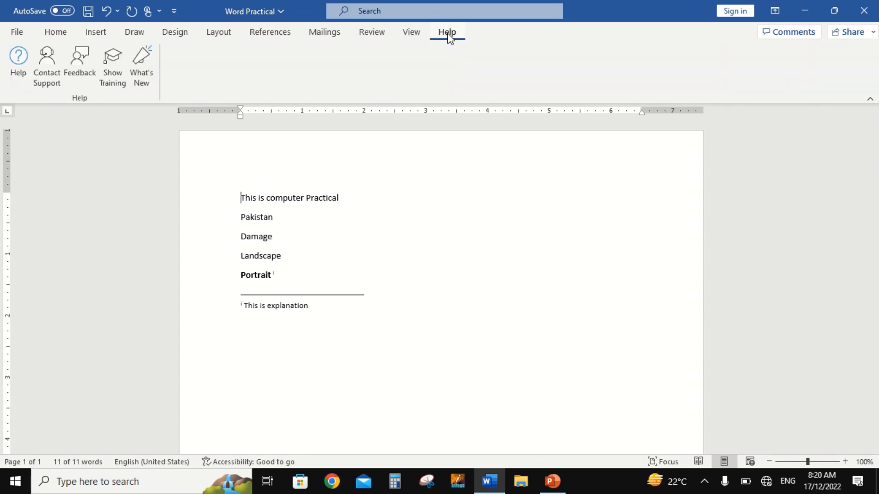
left_click(411, 33)
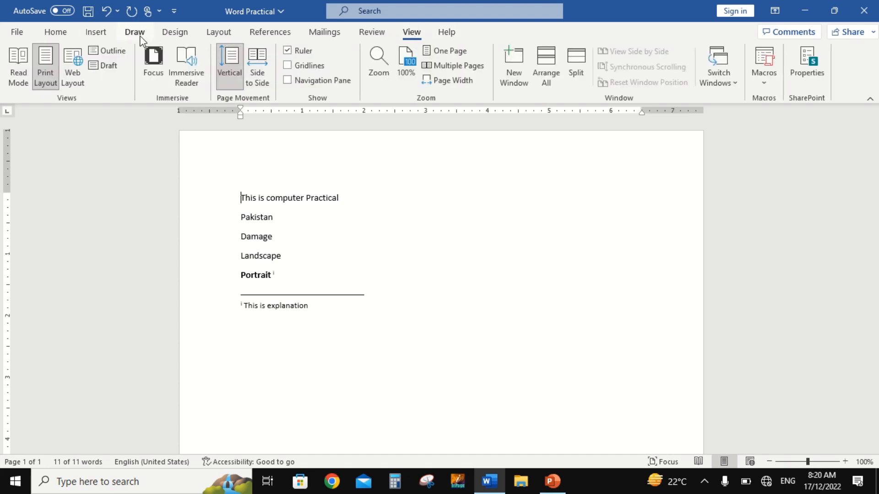
left_click(56, 33)
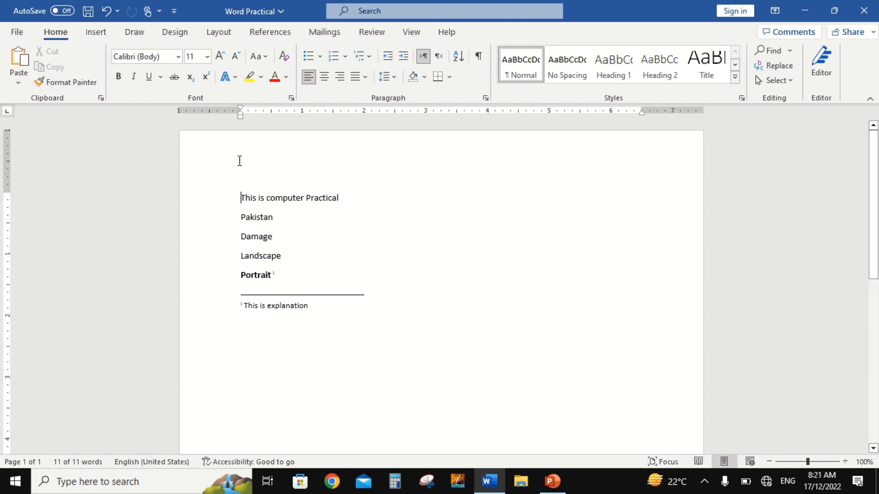
left_click(96, 33)
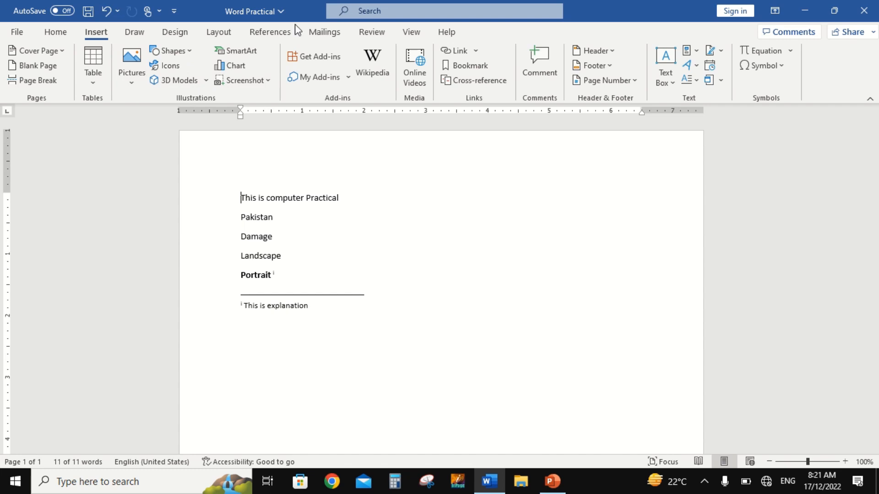
mouse_move(406, 33)
left_click(357, 33)
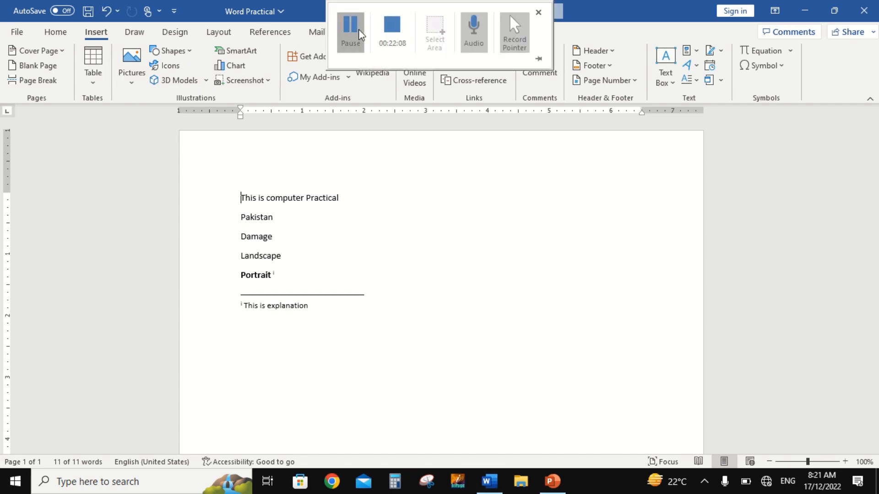